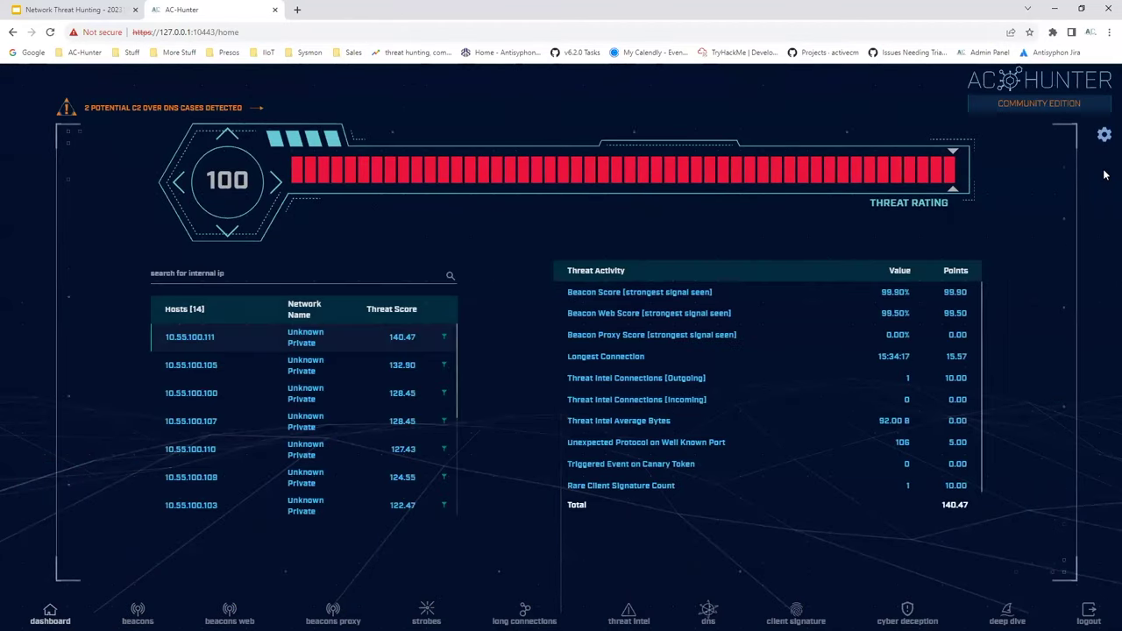
Step: Check the list of available databases and switch the active database to open-connections
click(1105, 135)
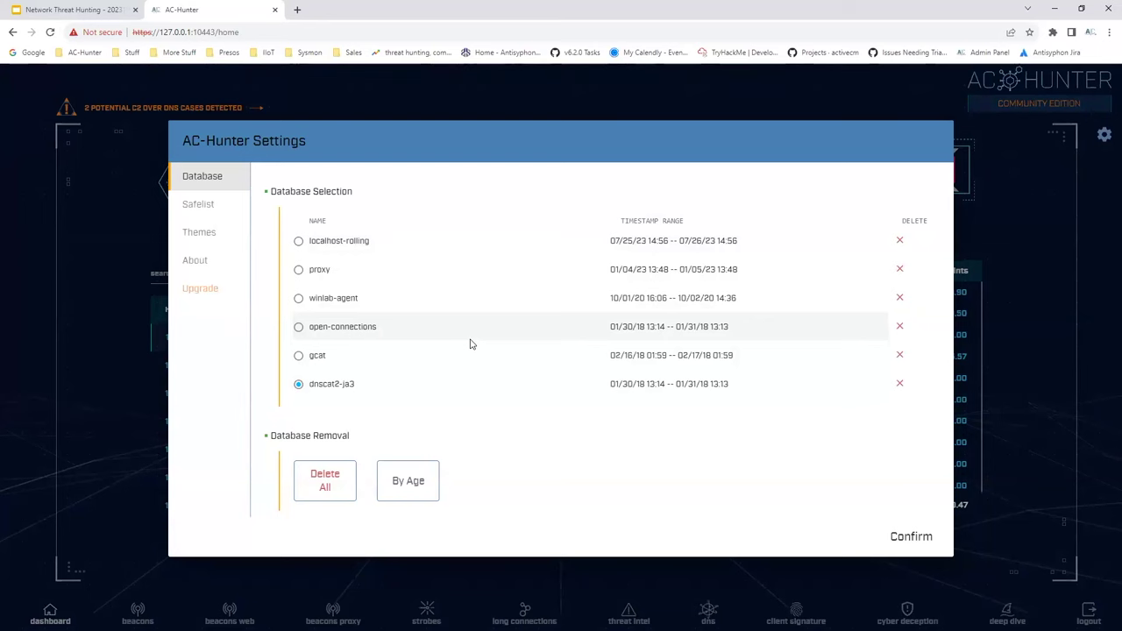
click(909, 536)
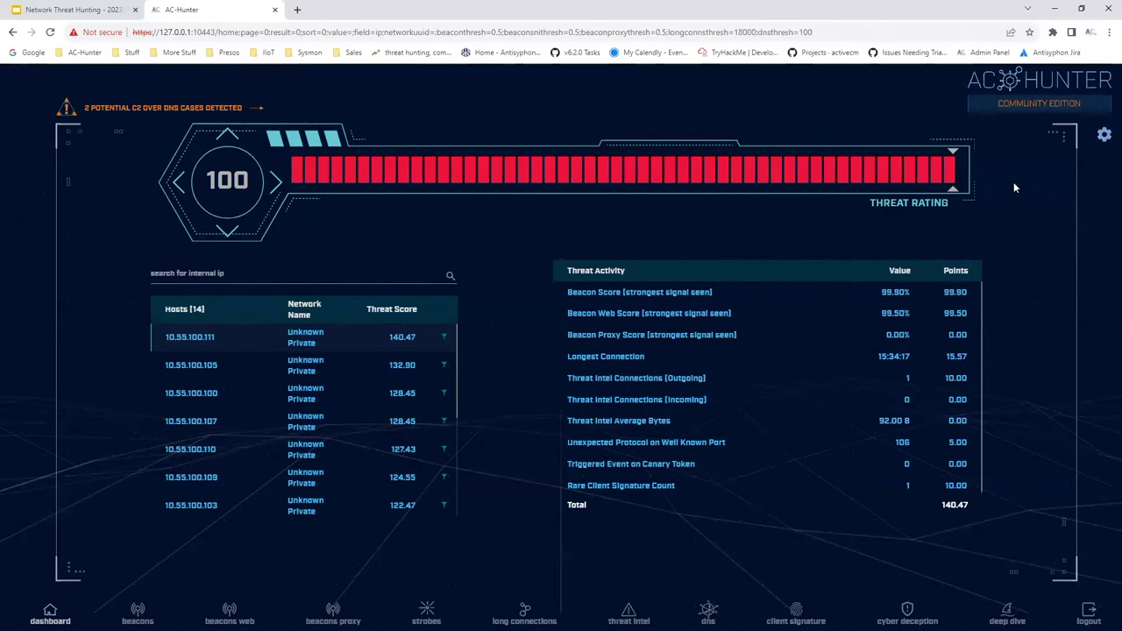
click(1104, 137)
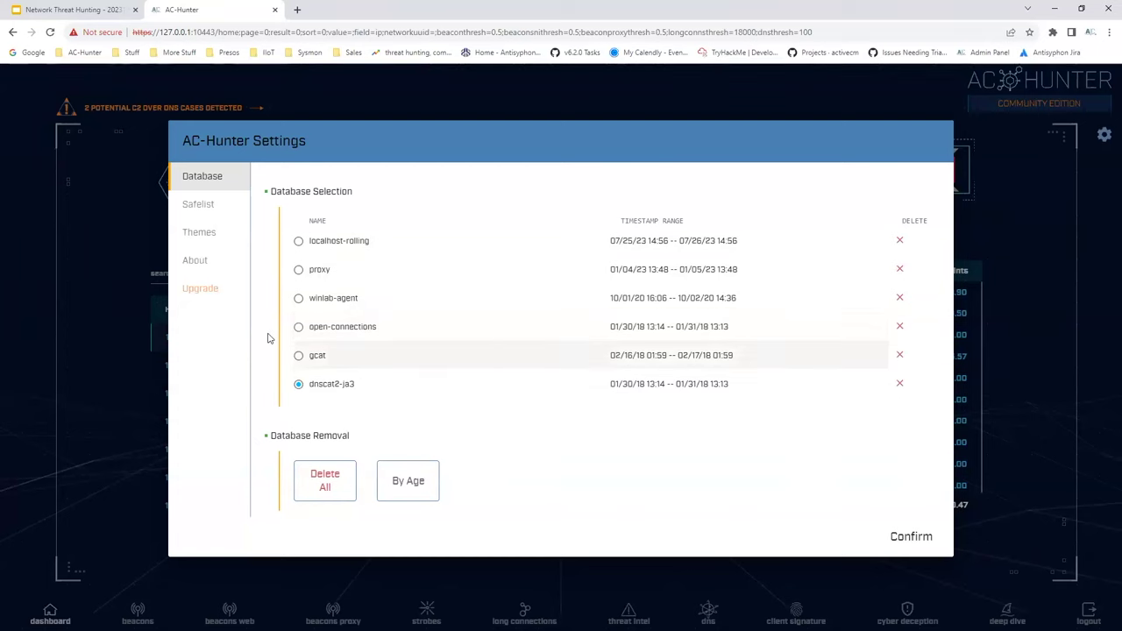
click(298, 327)
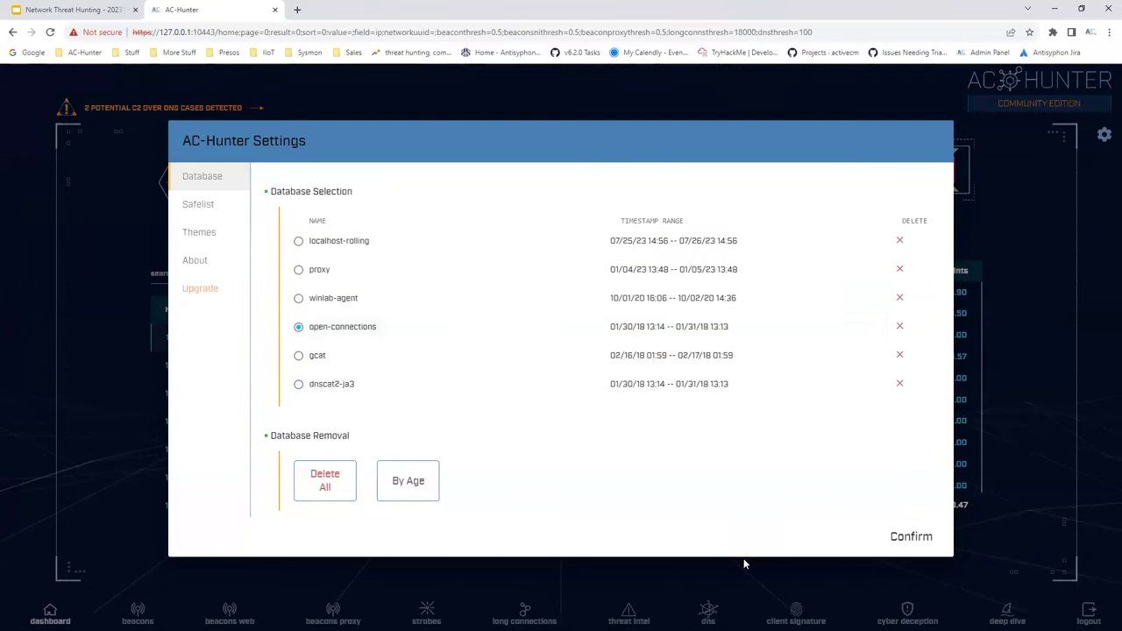
click(910, 536)
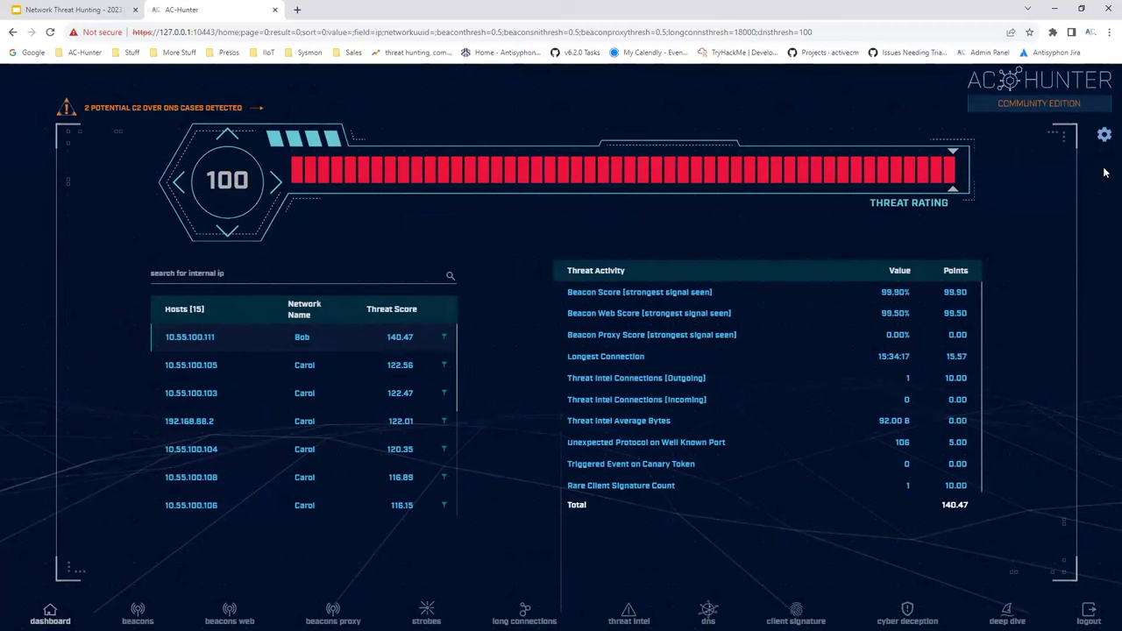
Step: Select the dnscat2-ja3 database in the settings and view the global safelist entries without changing them
click(1104, 134)
click(333, 384)
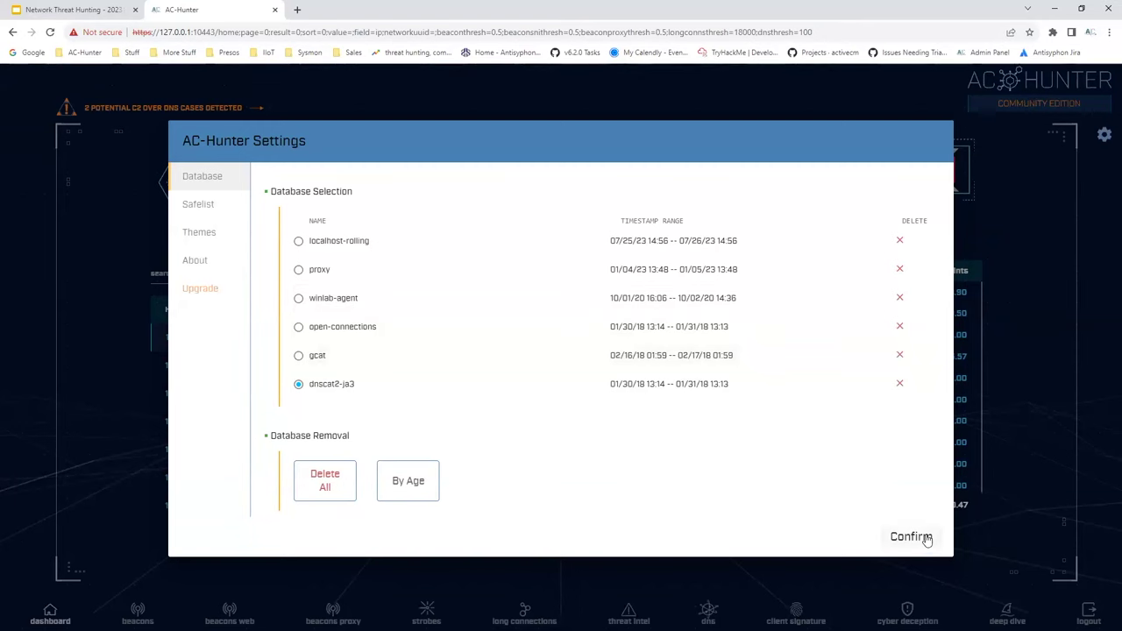
click(204, 209)
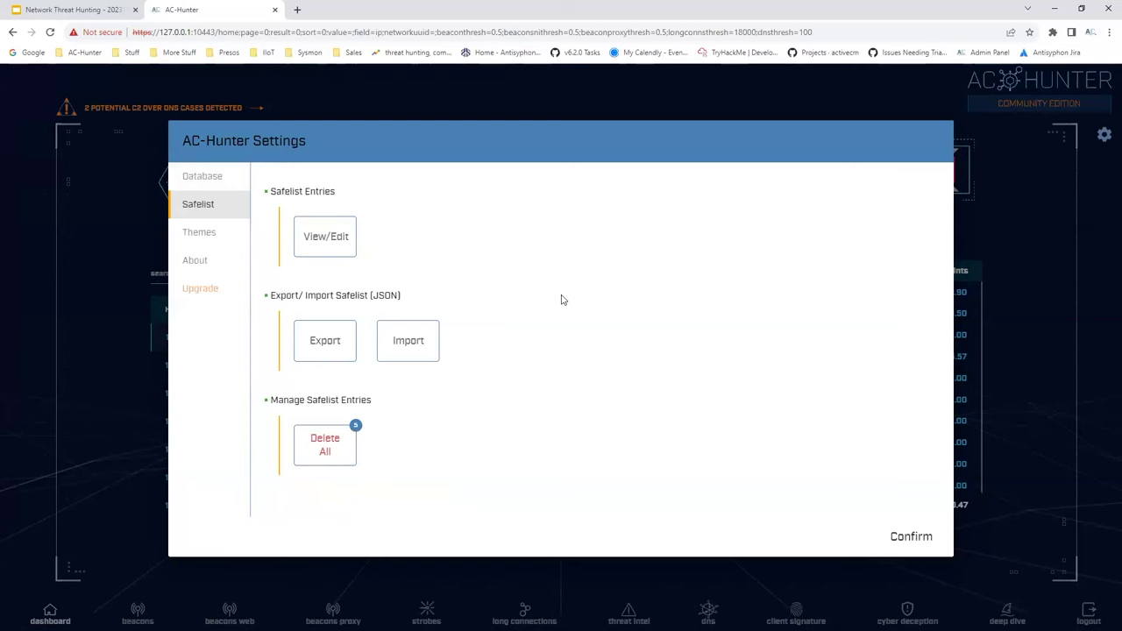
click(324, 444)
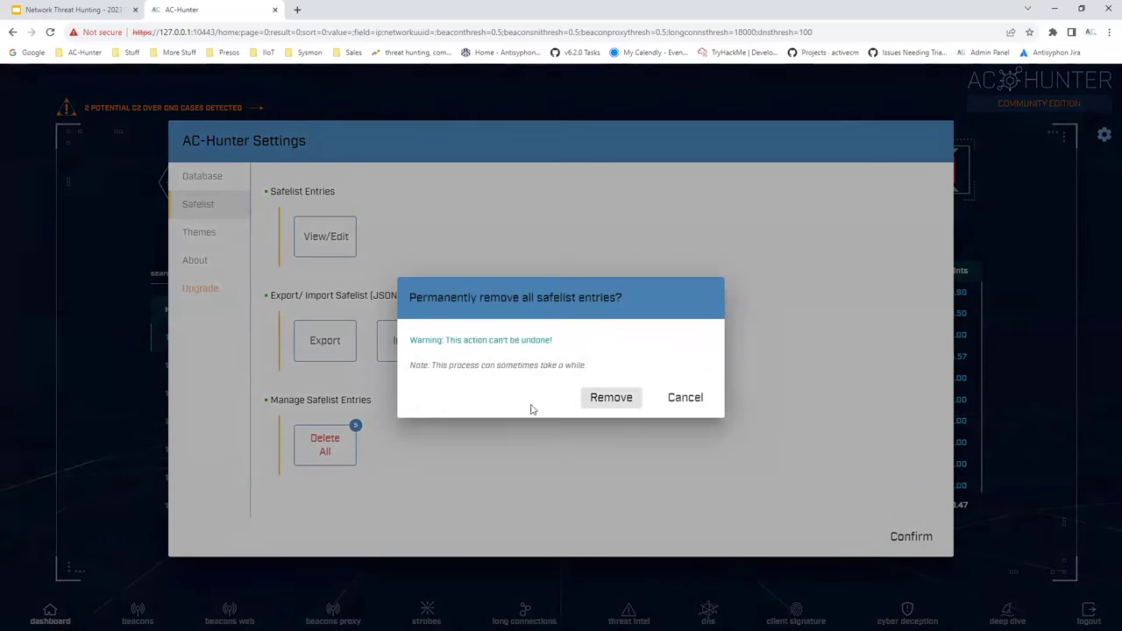
click(698, 400)
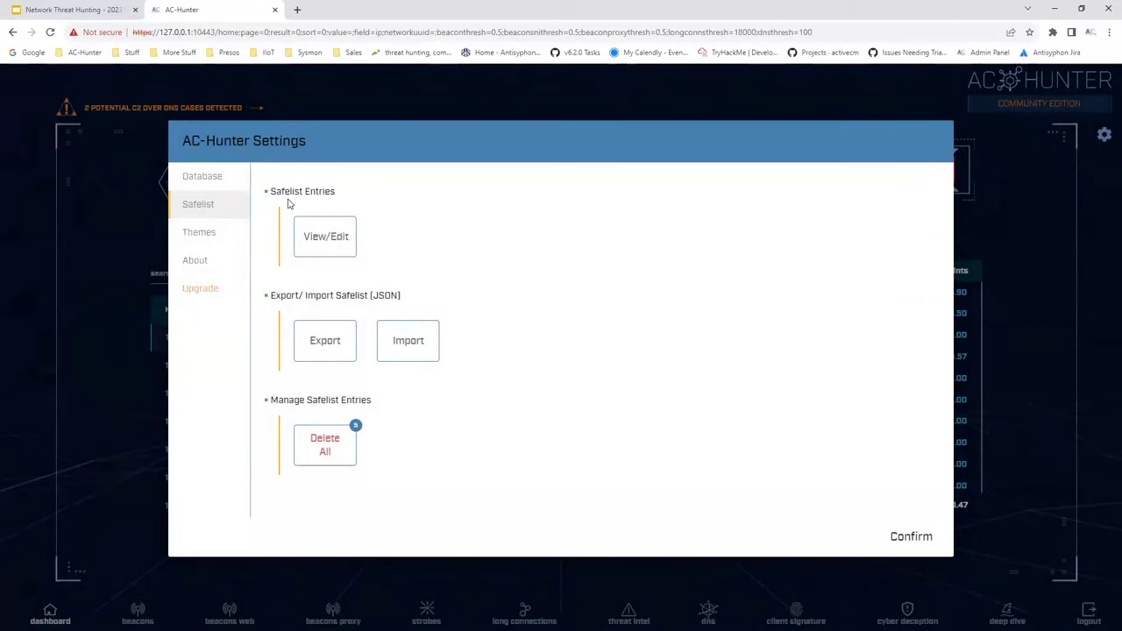
click(329, 242)
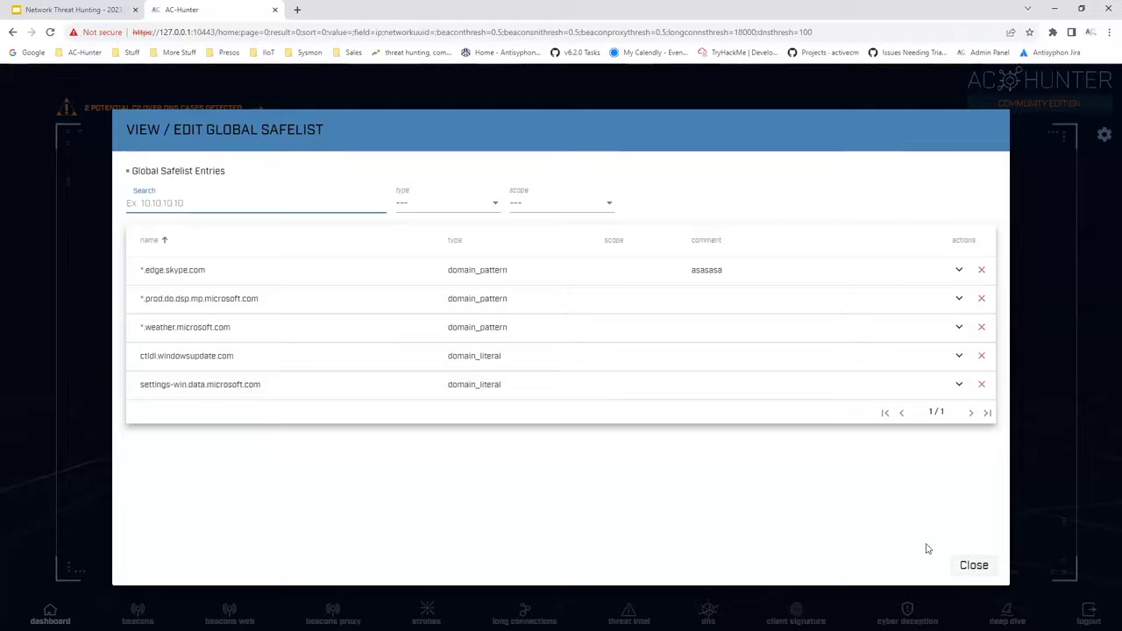
click(973, 564)
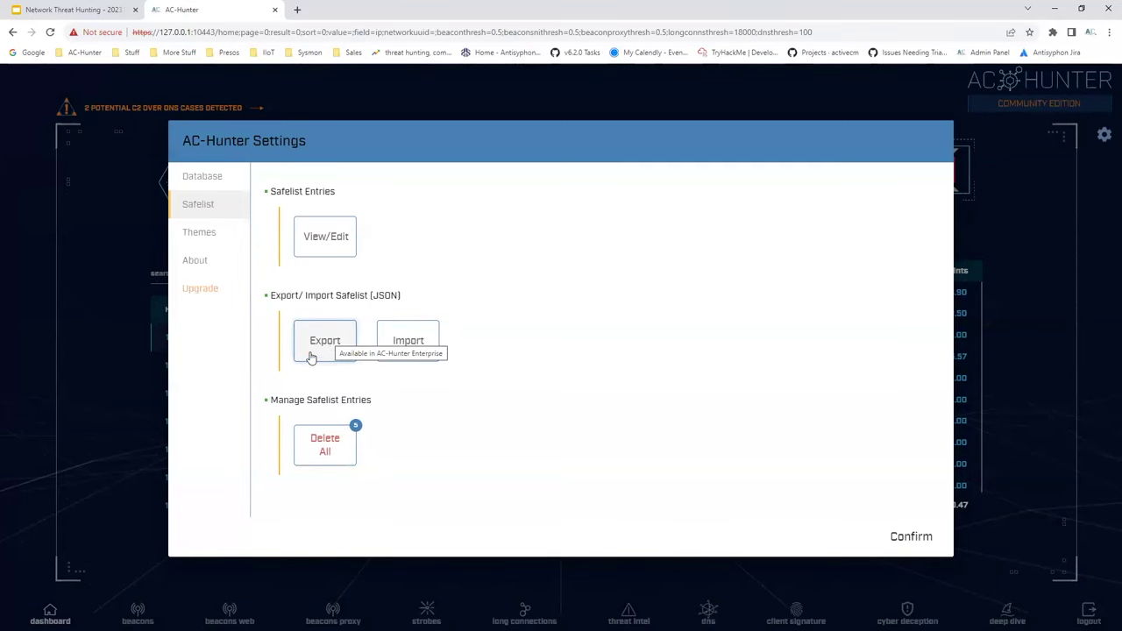
Step: Permanently remove all entries from the safelist
click(332, 448)
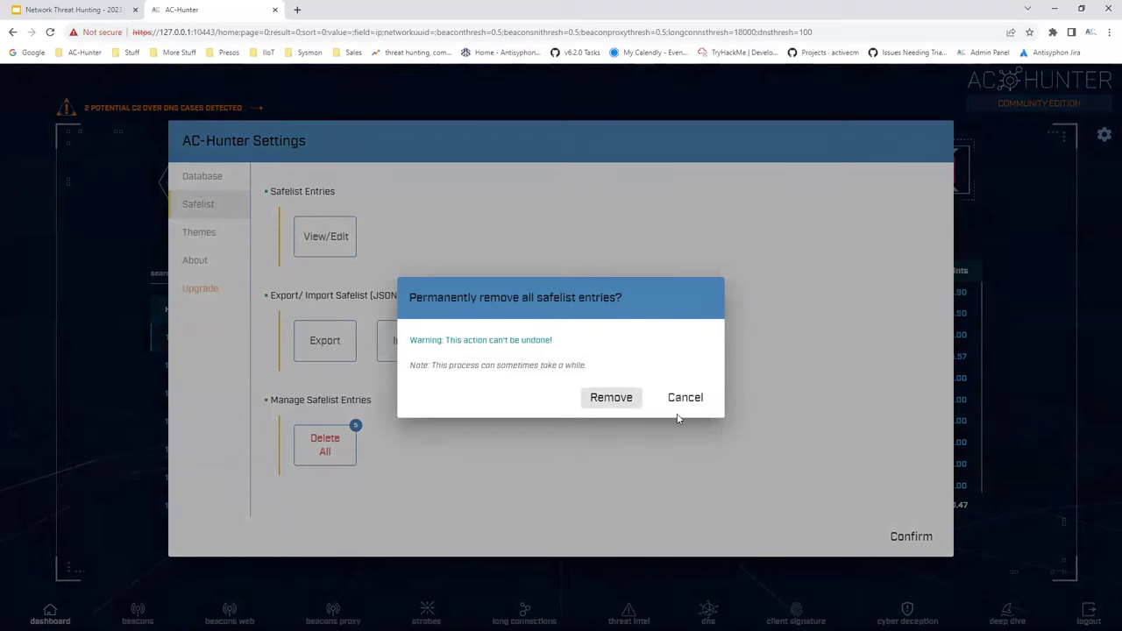
click(612, 399)
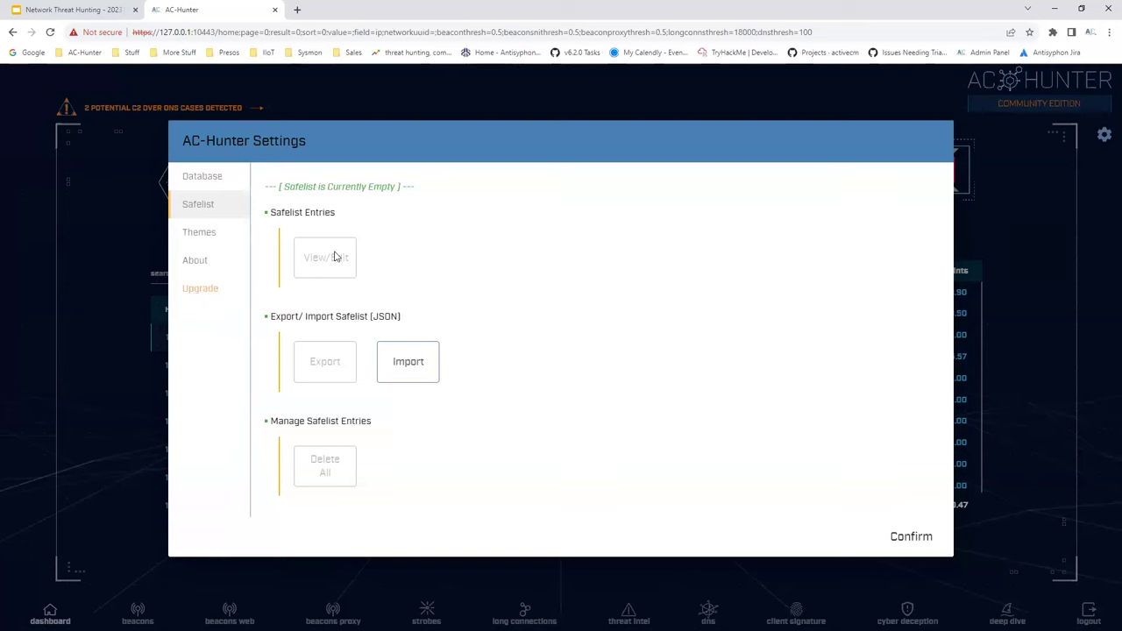
Step: Look over the color theme and About settings, and set dnscat2-ja3 as the active database
click(203, 237)
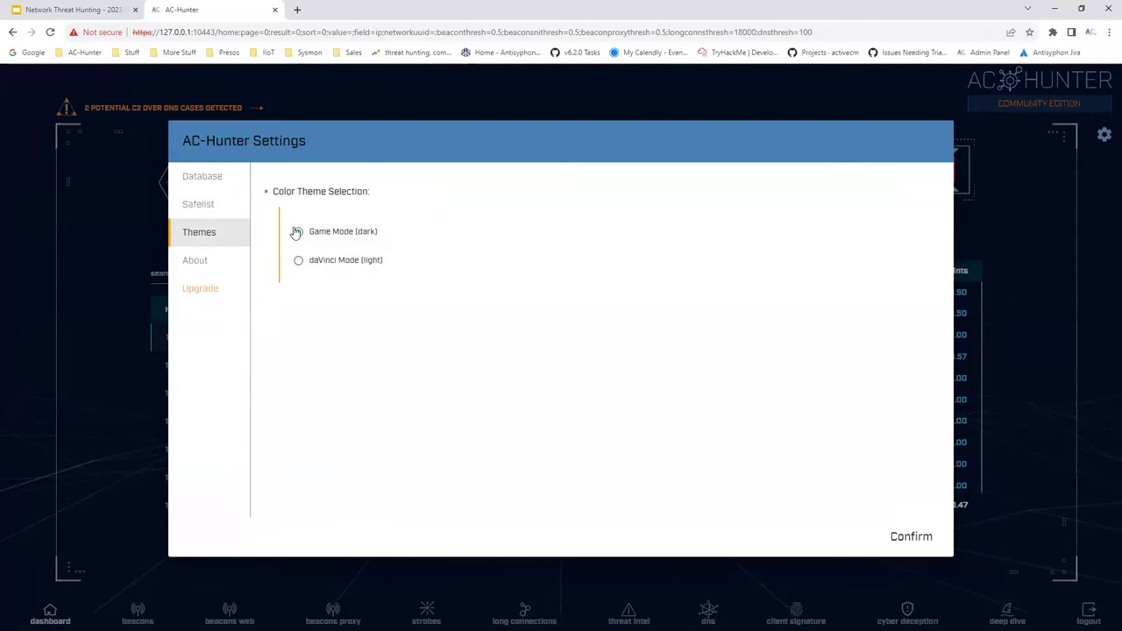
click(207, 261)
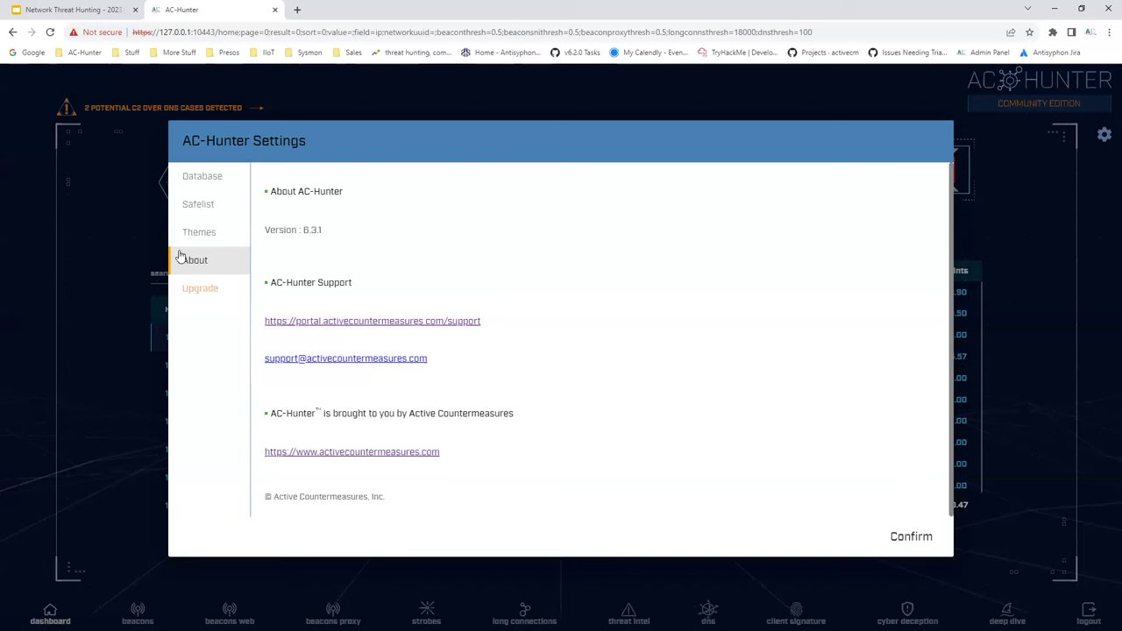
click(215, 177)
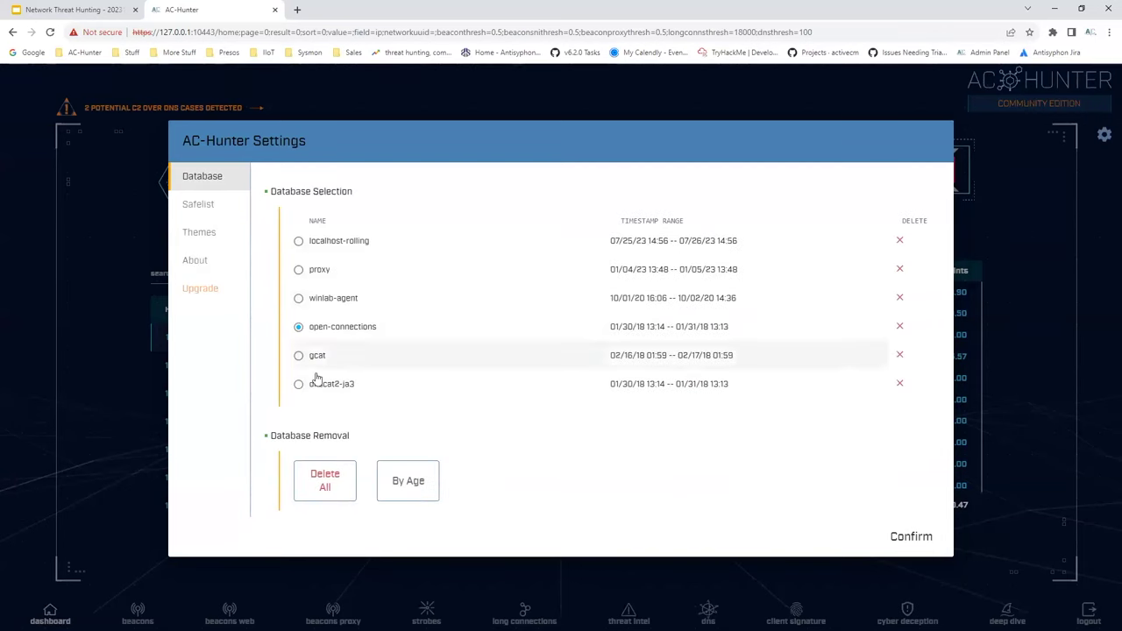
click(299, 384)
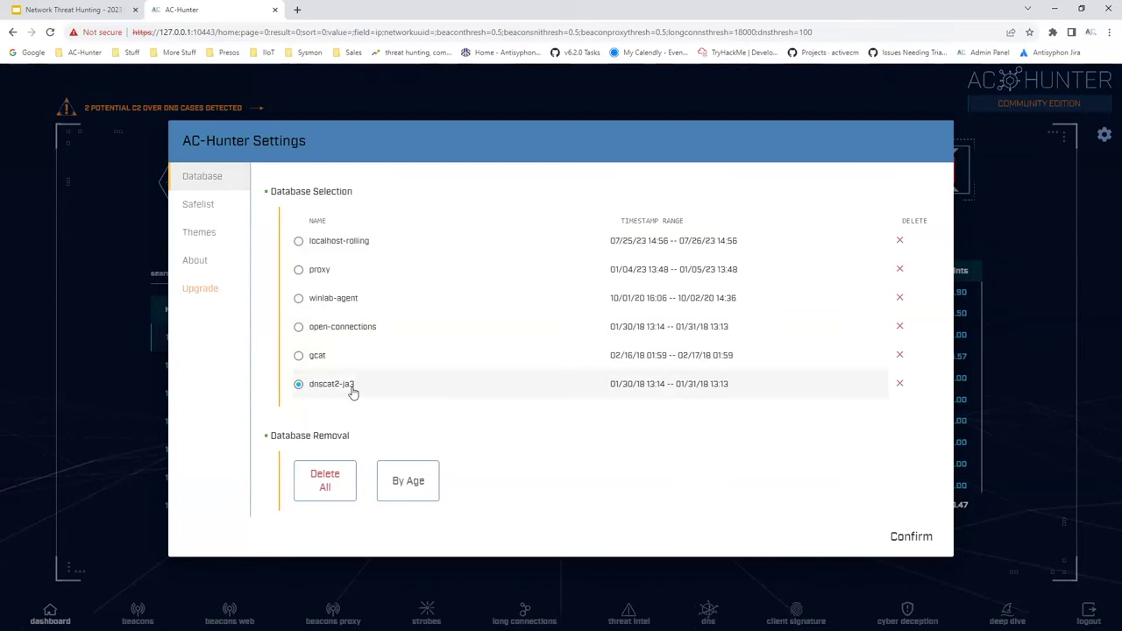
click(899, 537)
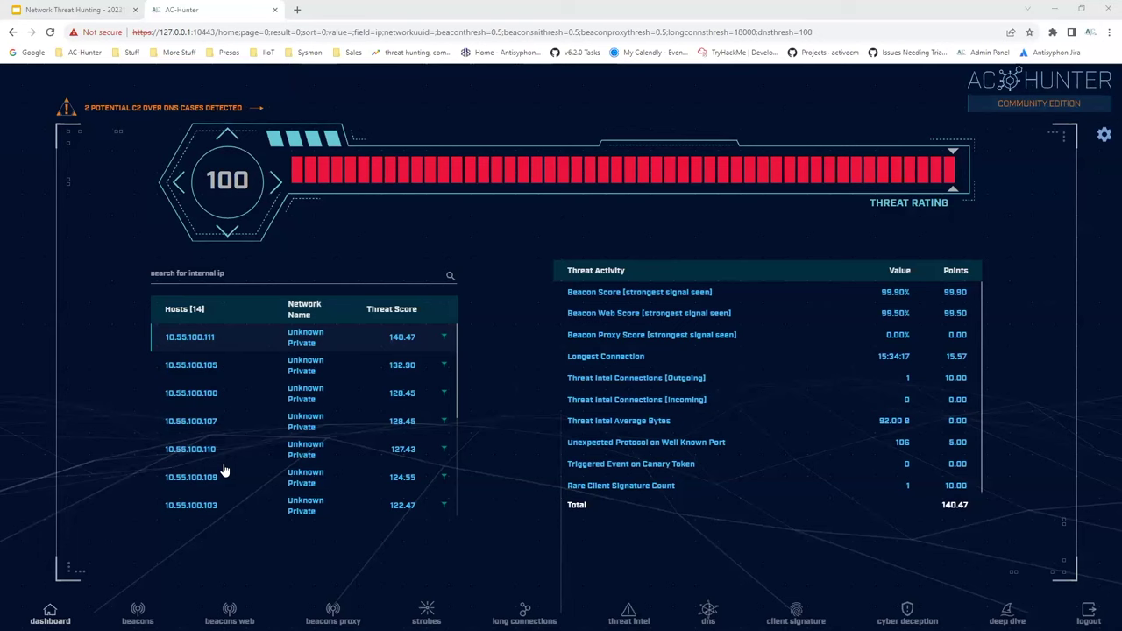
Step: Compare the threat activity of hosts 10.55.100.100 and 10.55.100.111, view the latter's strongest beacon signal, and return to the dashboard
click(214, 399)
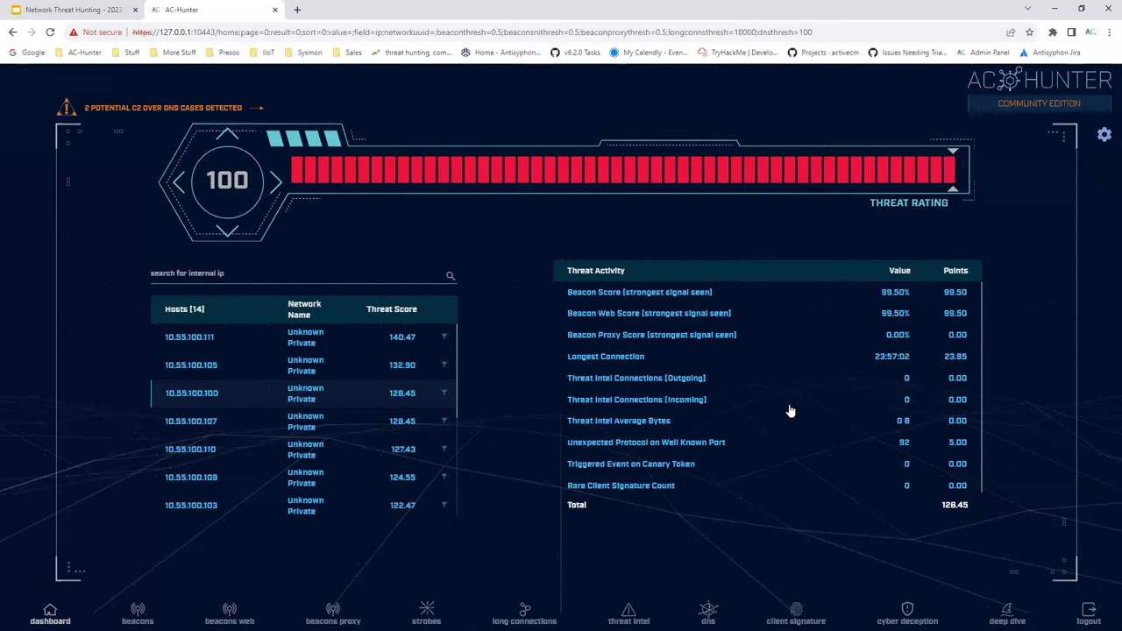
click(368, 342)
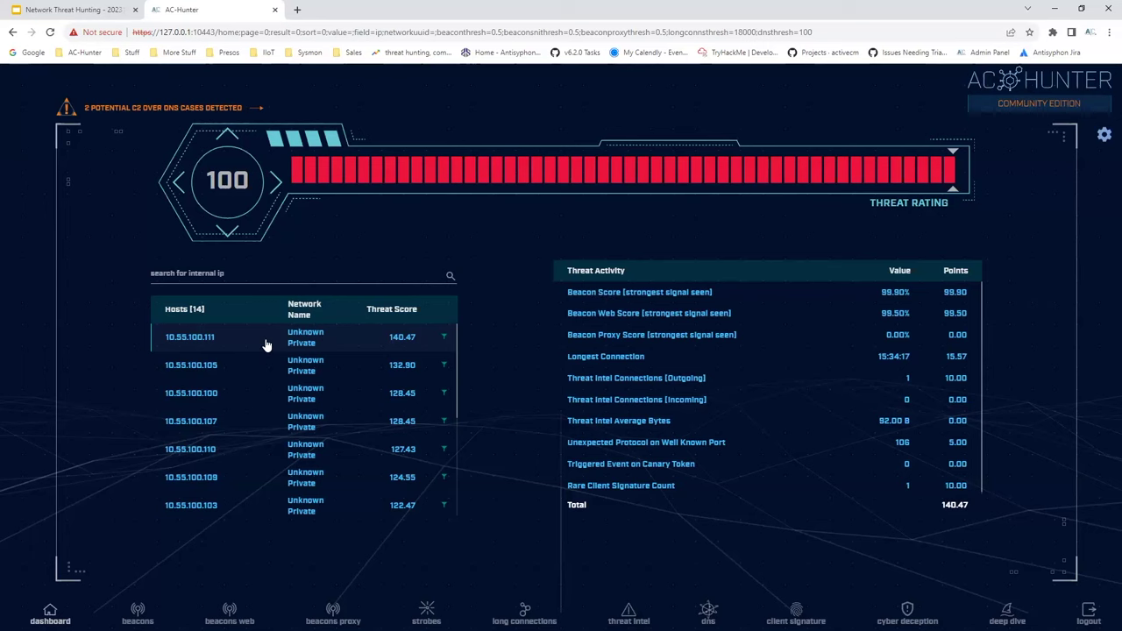
click(601, 295)
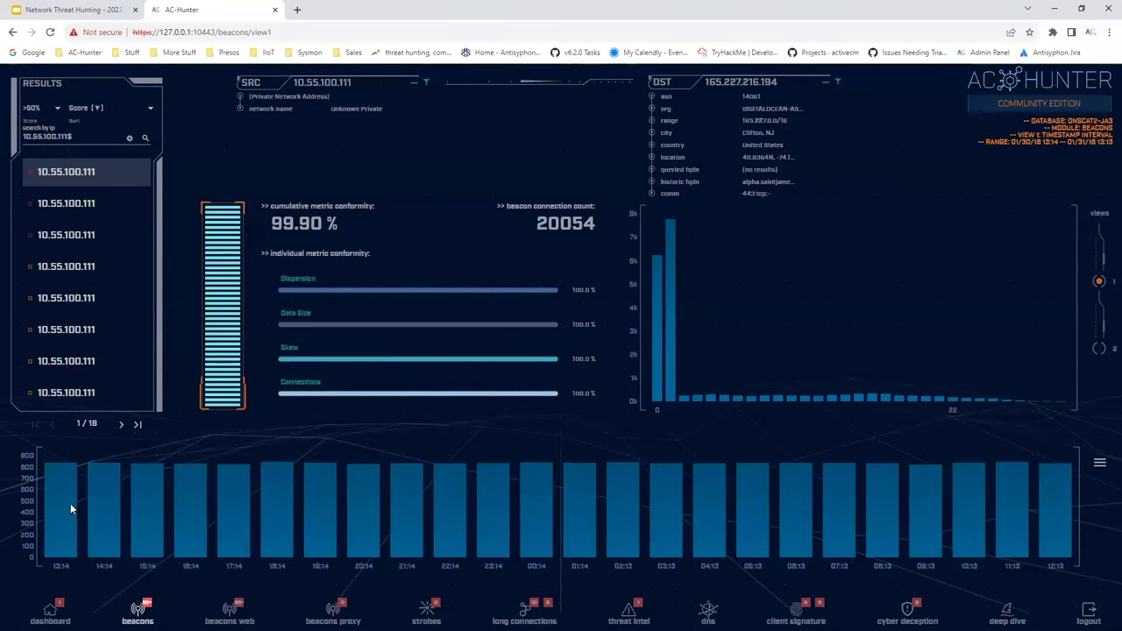
click(50, 612)
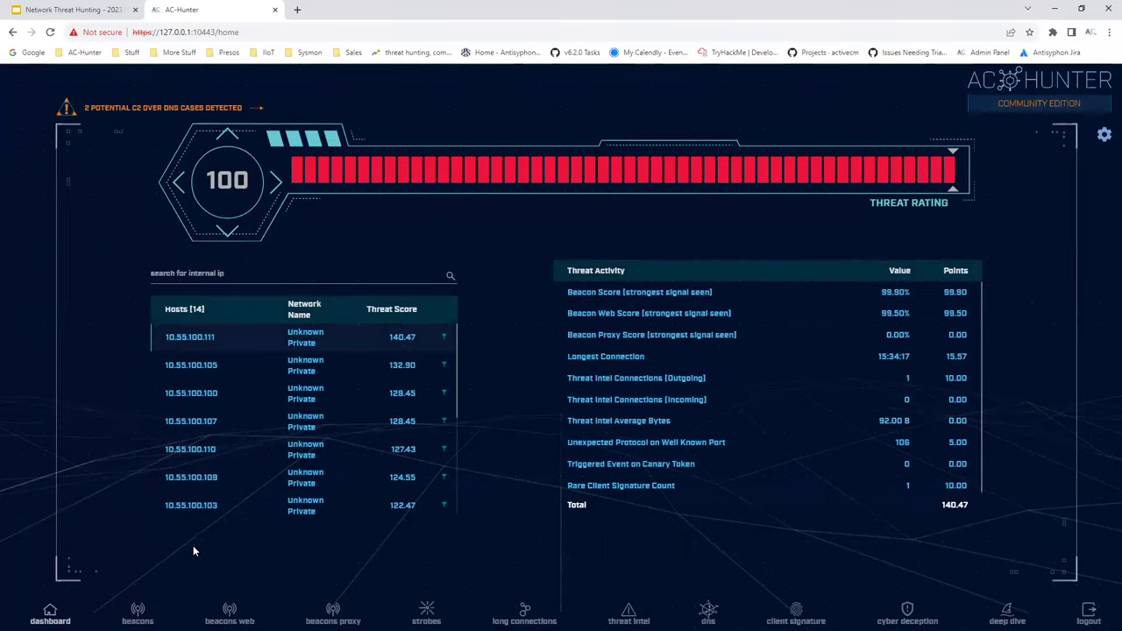
Step: Open the full beacons results and sort them by connection count in descending order
click(139, 611)
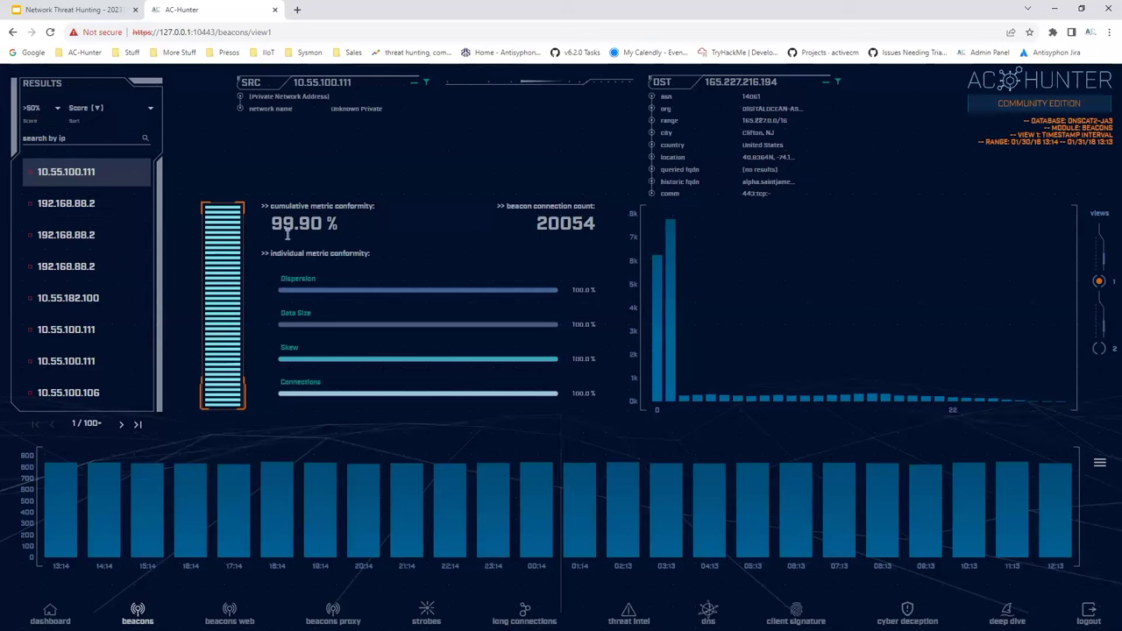
click(101, 113)
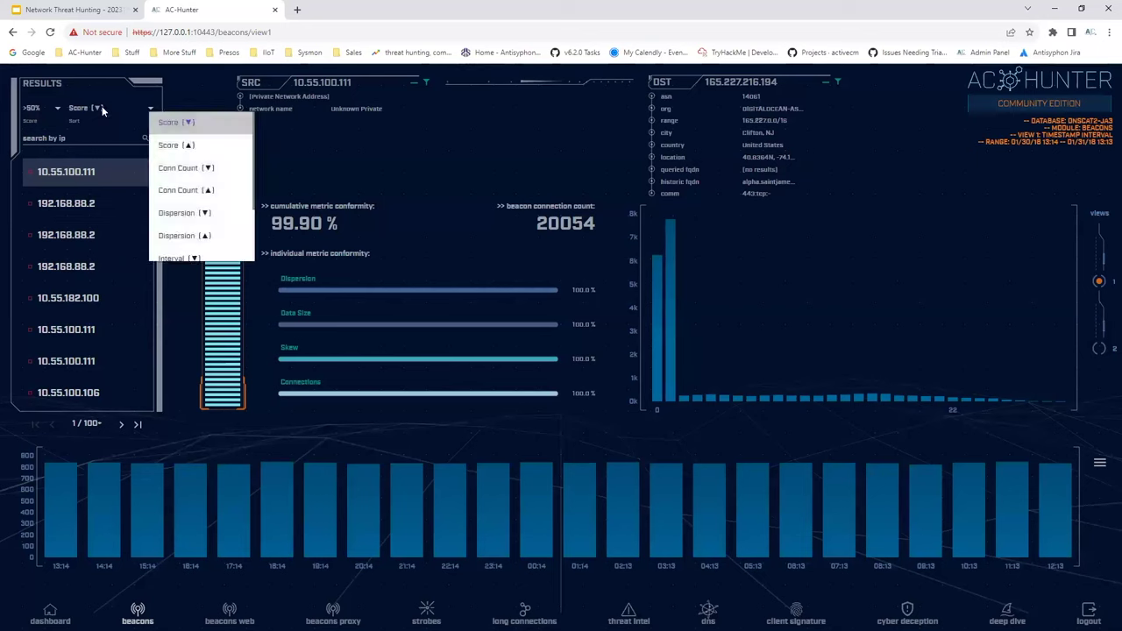
click(190, 169)
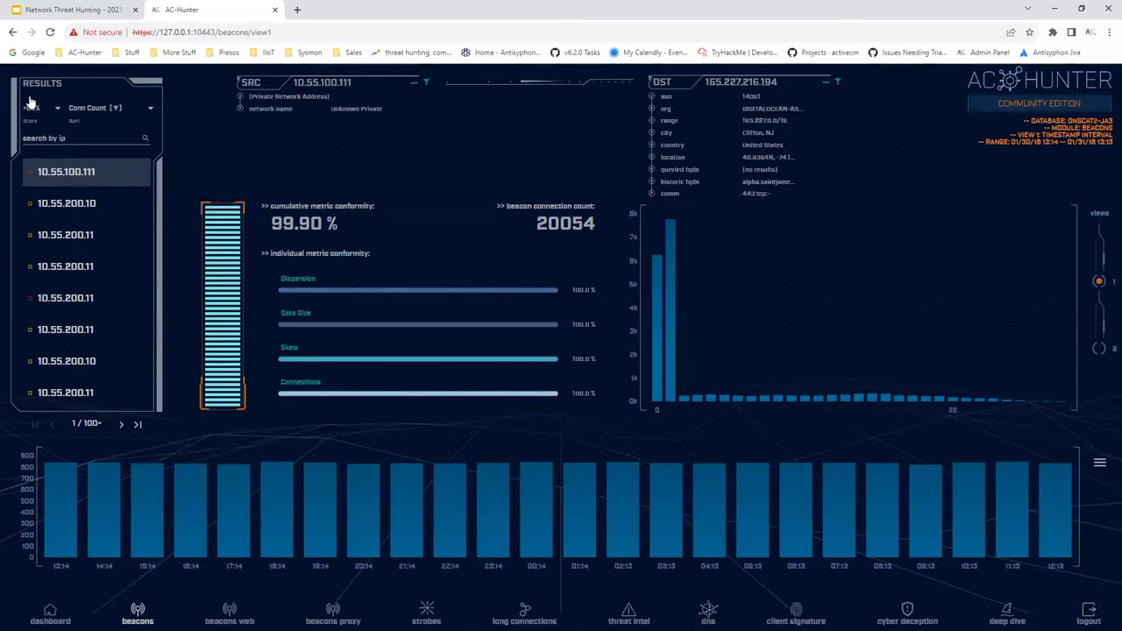
Step: Sort the beacons by ascending connection count to view the least active one, and return to descending order
click(149, 107)
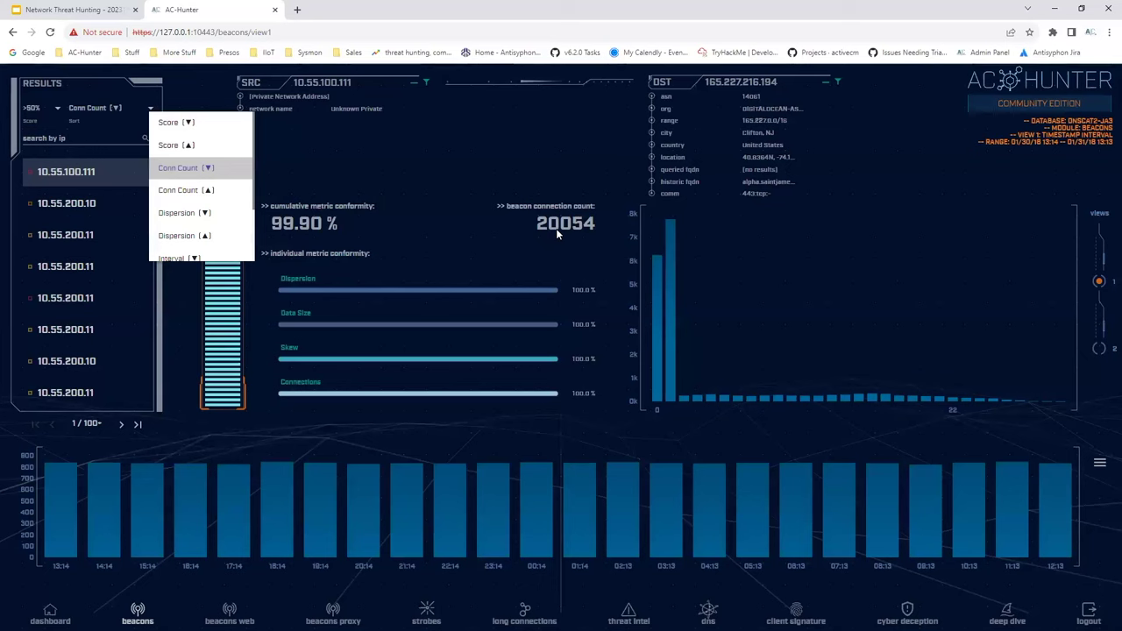
click(206, 190)
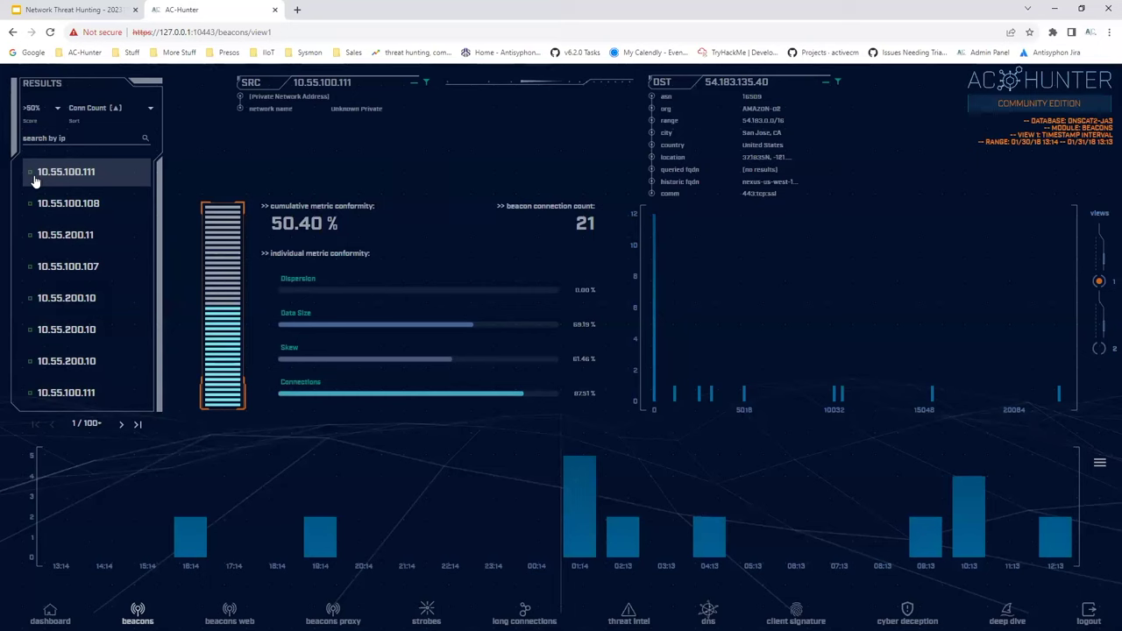
mouse_move(74, 182)
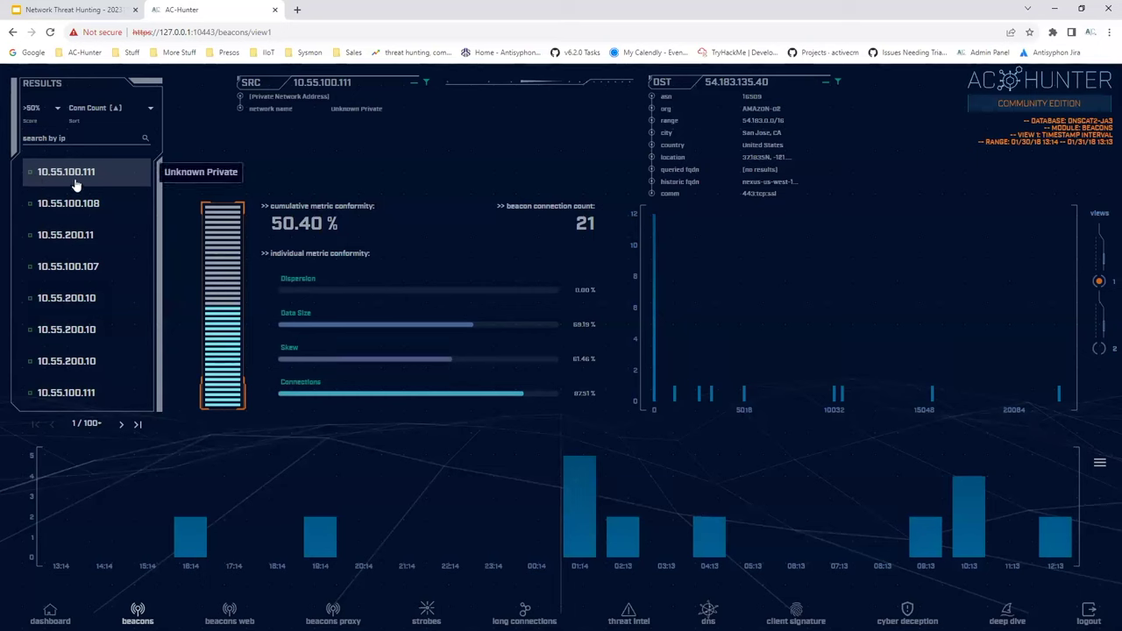
click(115, 109)
click(185, 172)
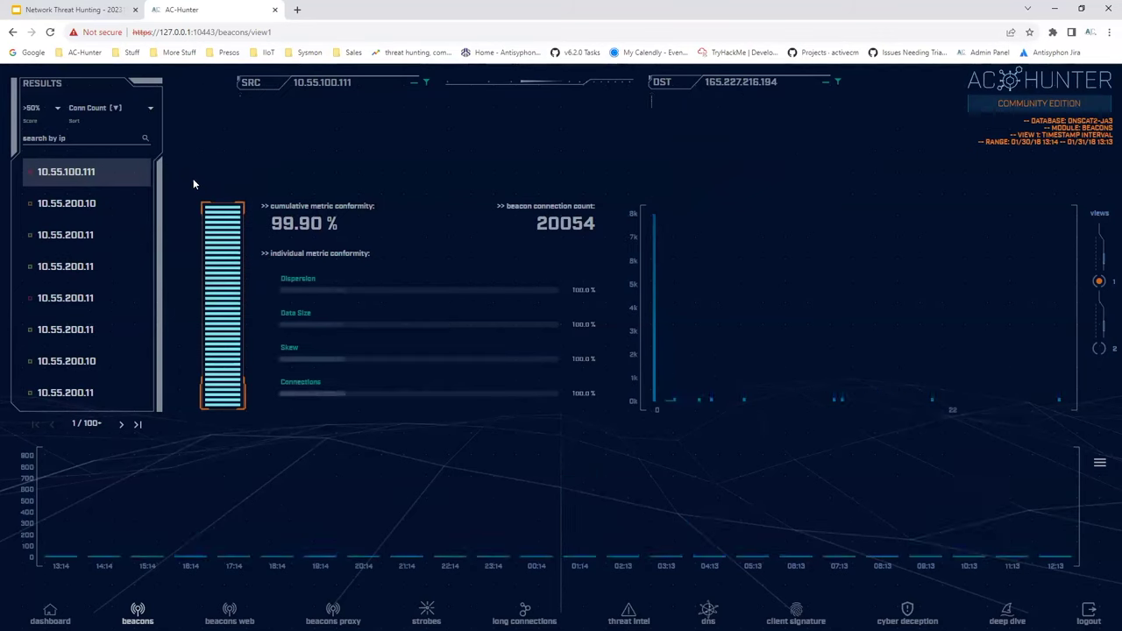
Step: Examine the destination details of the first beacon and the metrics of the 10.55.200.10 beacon listed below it
mouse_move(93, 326)
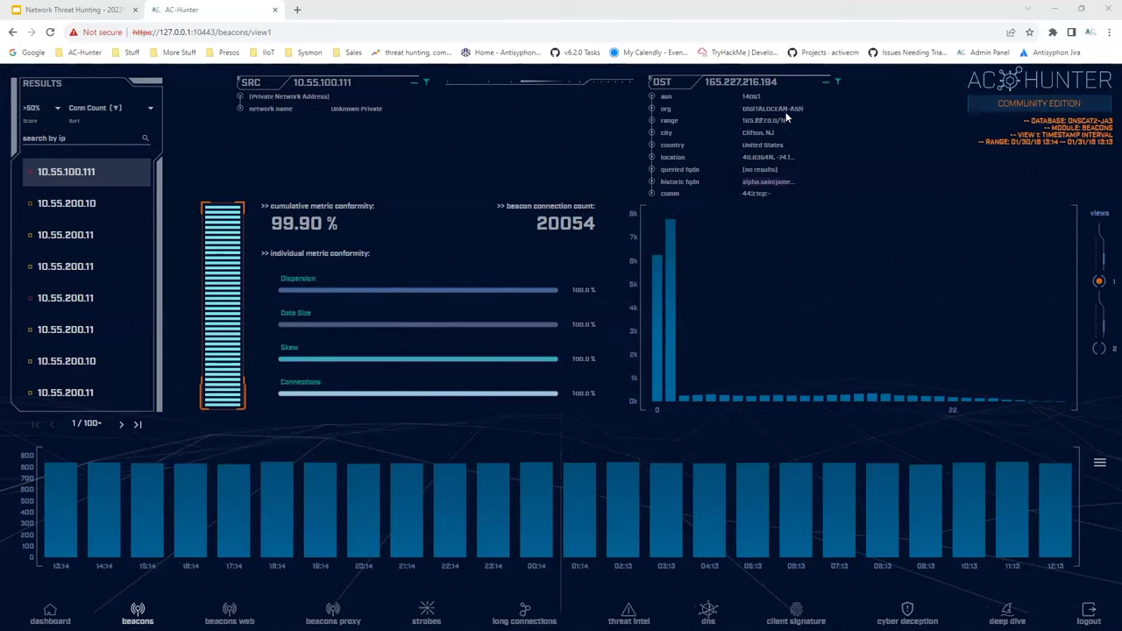
click(100, 204)
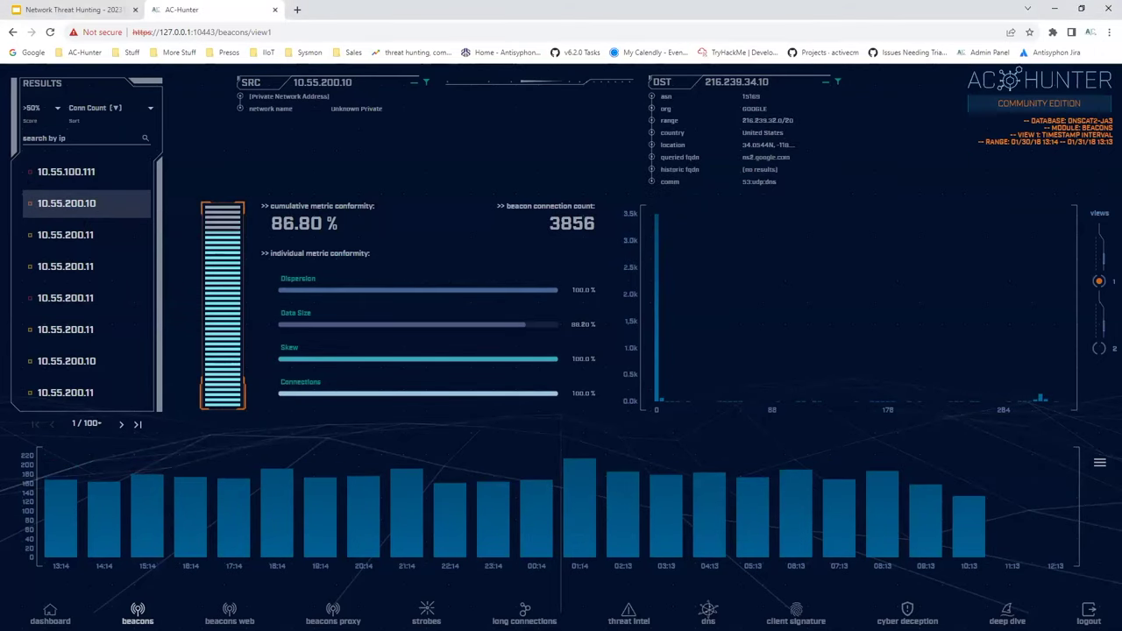
Step: Compare the beacons and beacons web results, and inspect the web beacon from 10.55.182.100 to config.edge.skype.com
click(230, 614)
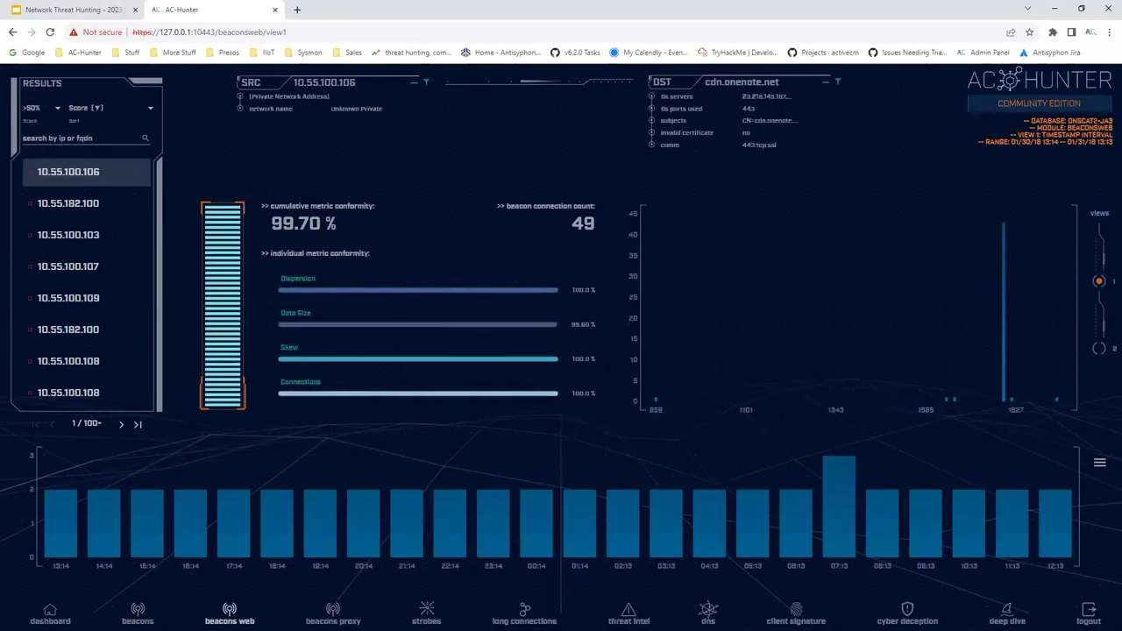
click(138, 614)
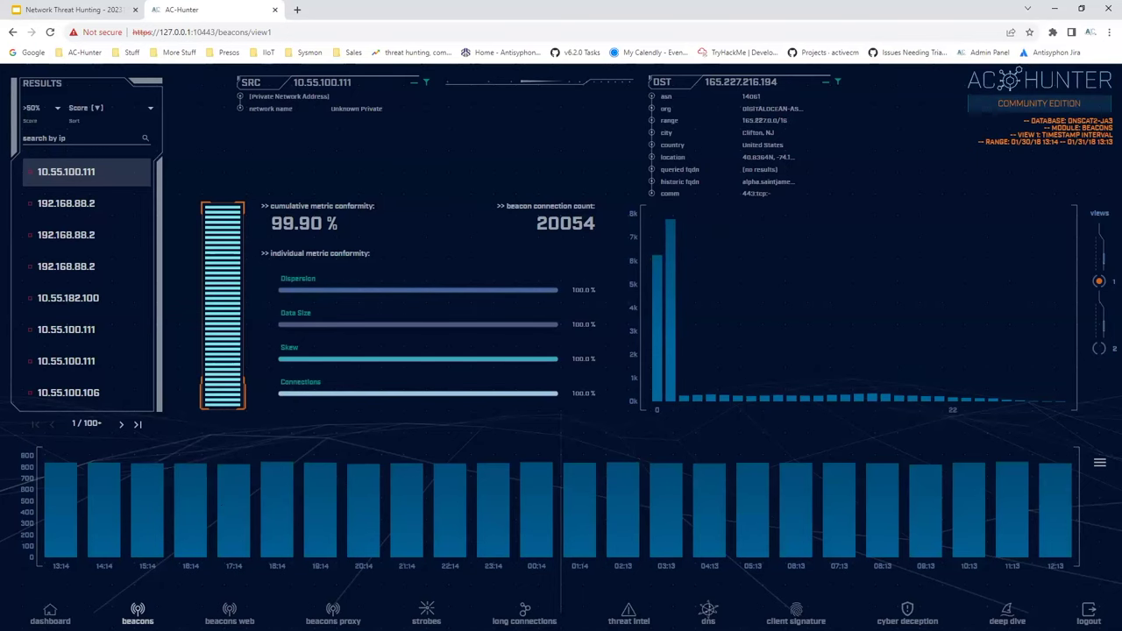
click(229, 613)
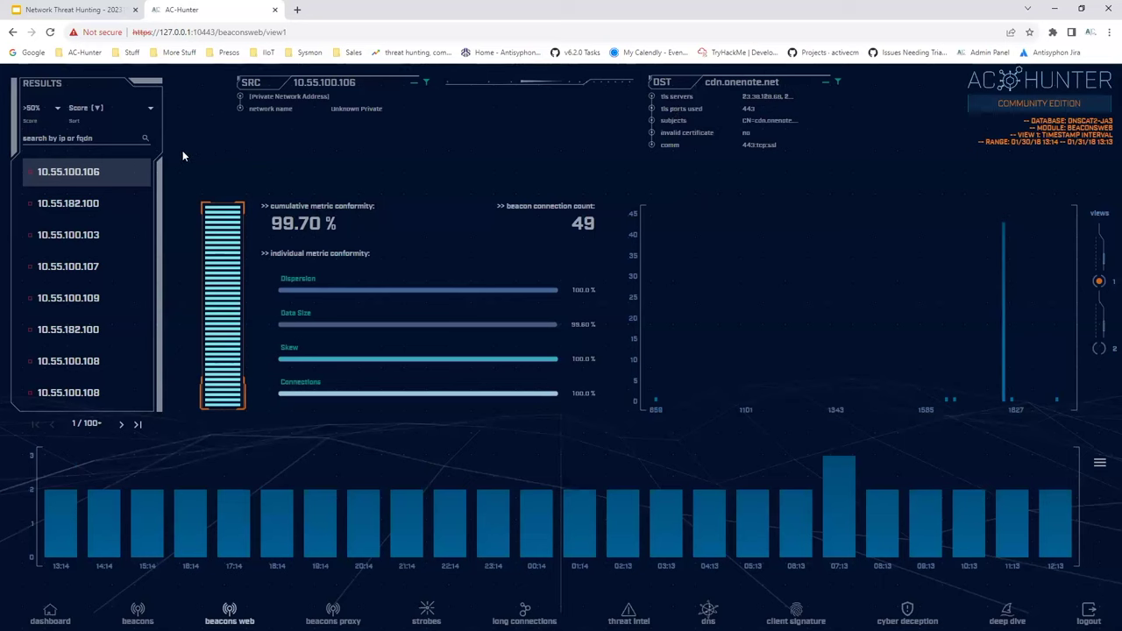
click(83, 208)
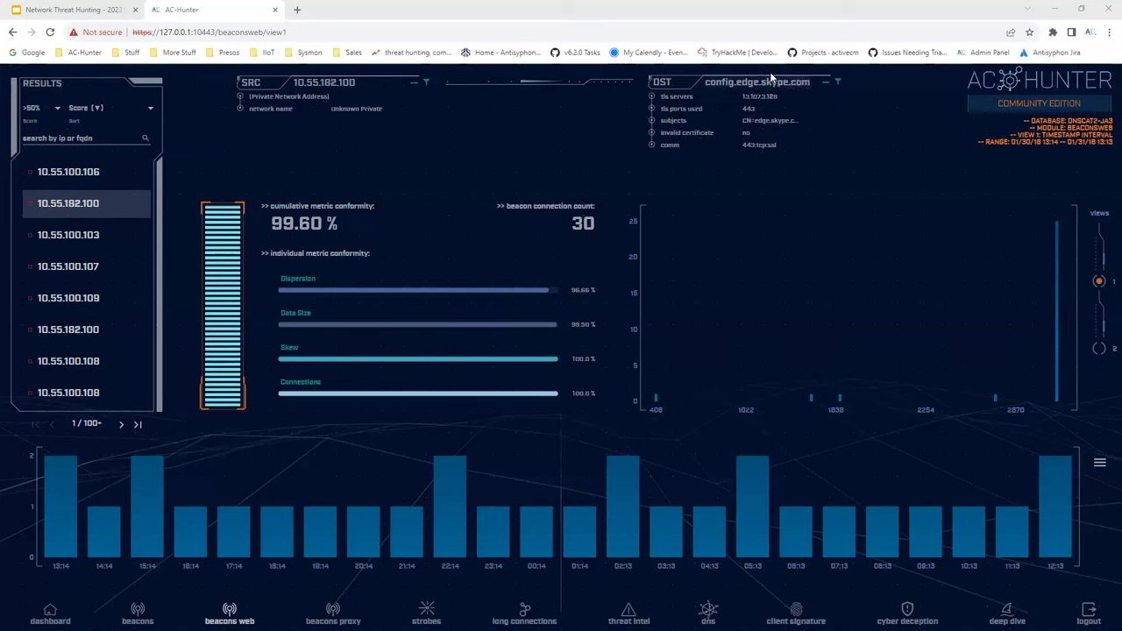
Step: Start a safelist entry for config.edge.skype.com for all internal hosts, with wildcard matching enabled and the pattern *.edge.skype.com
click(838, 81)
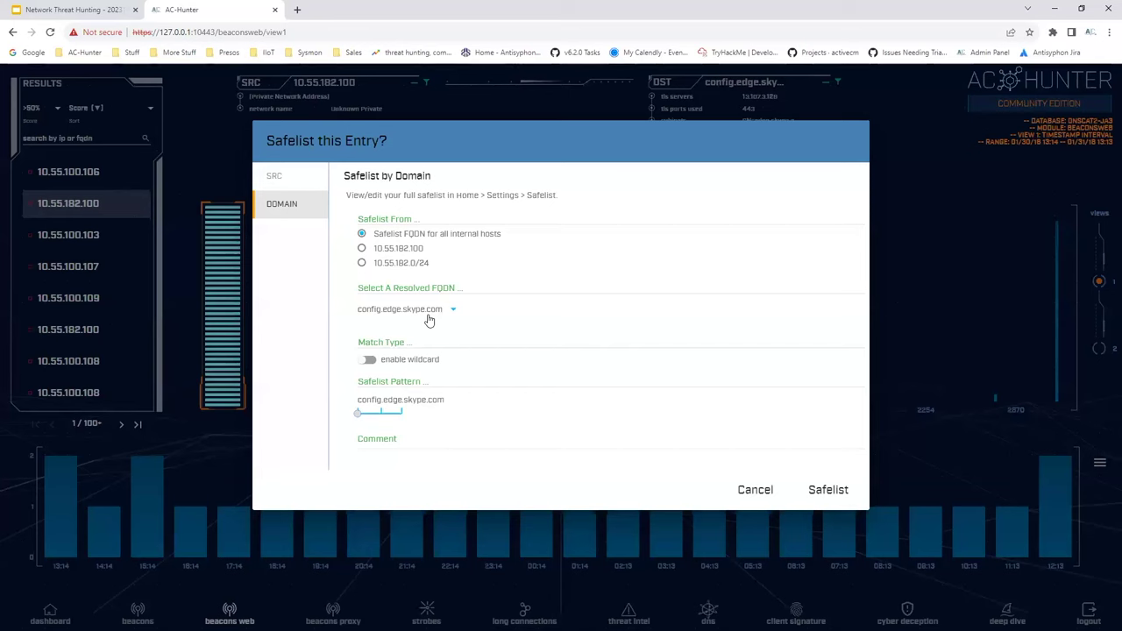
click(396, 365)
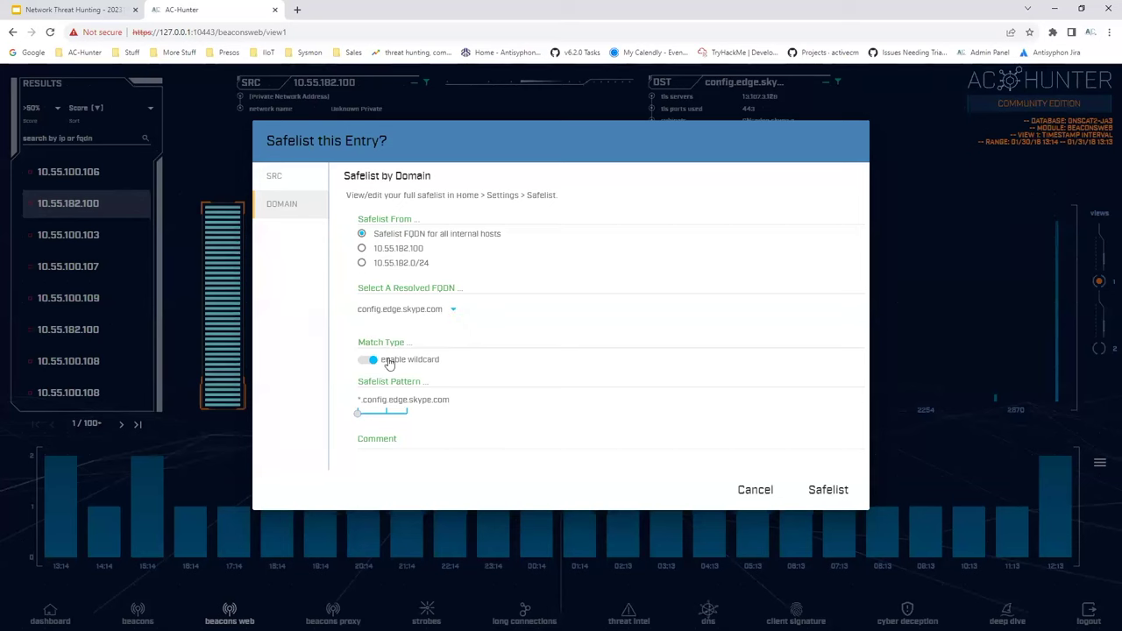
click(386, 413)
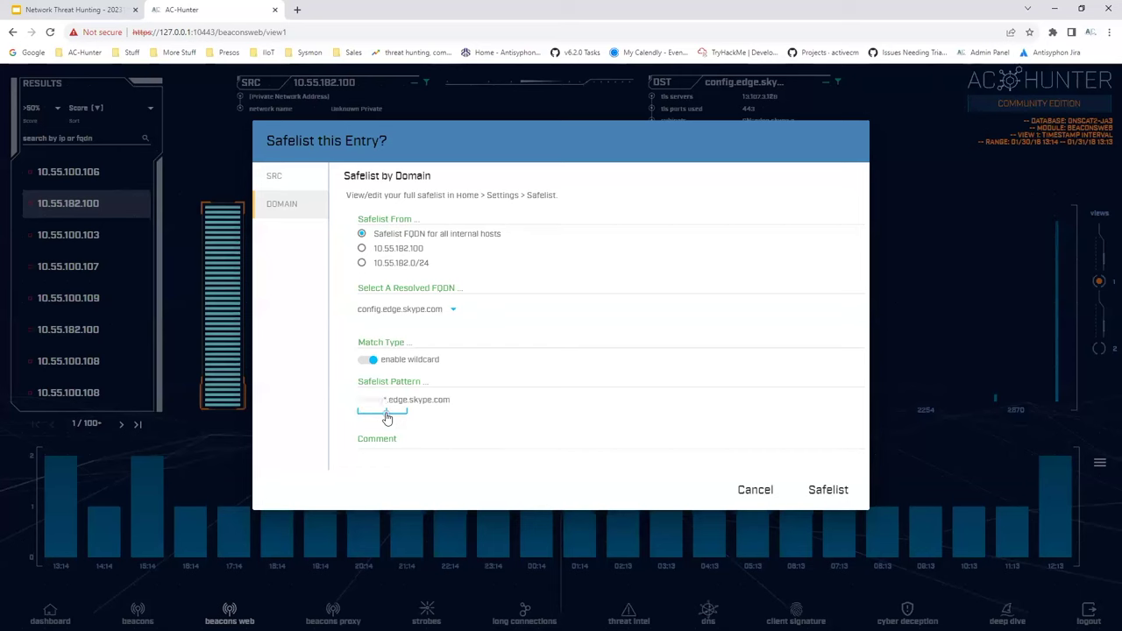
click(357, 413)
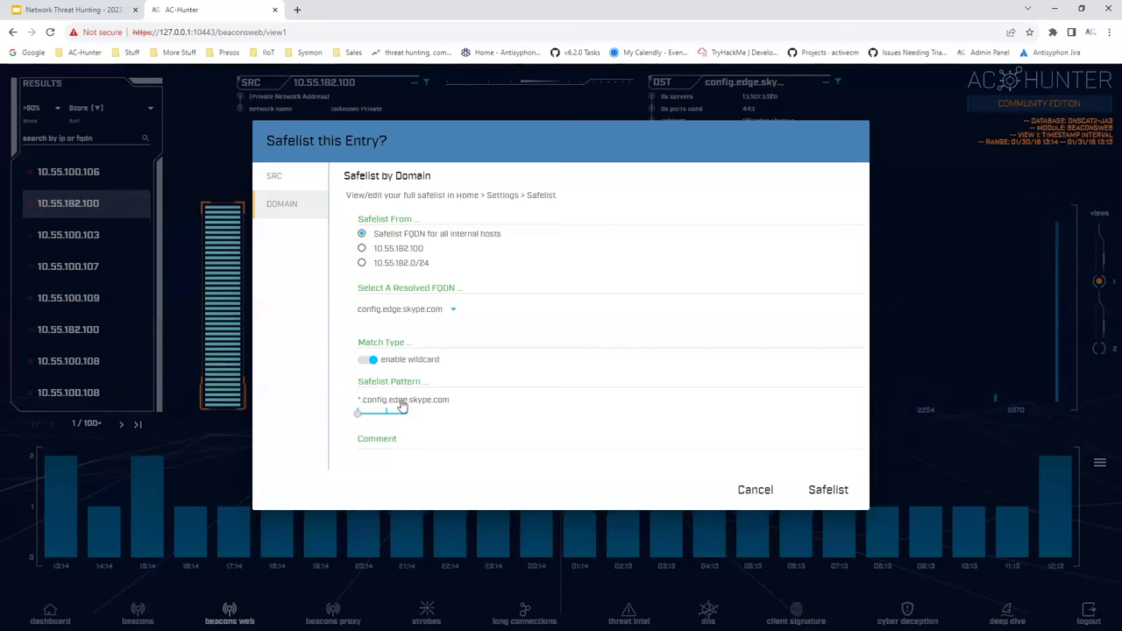
click(387, 414)
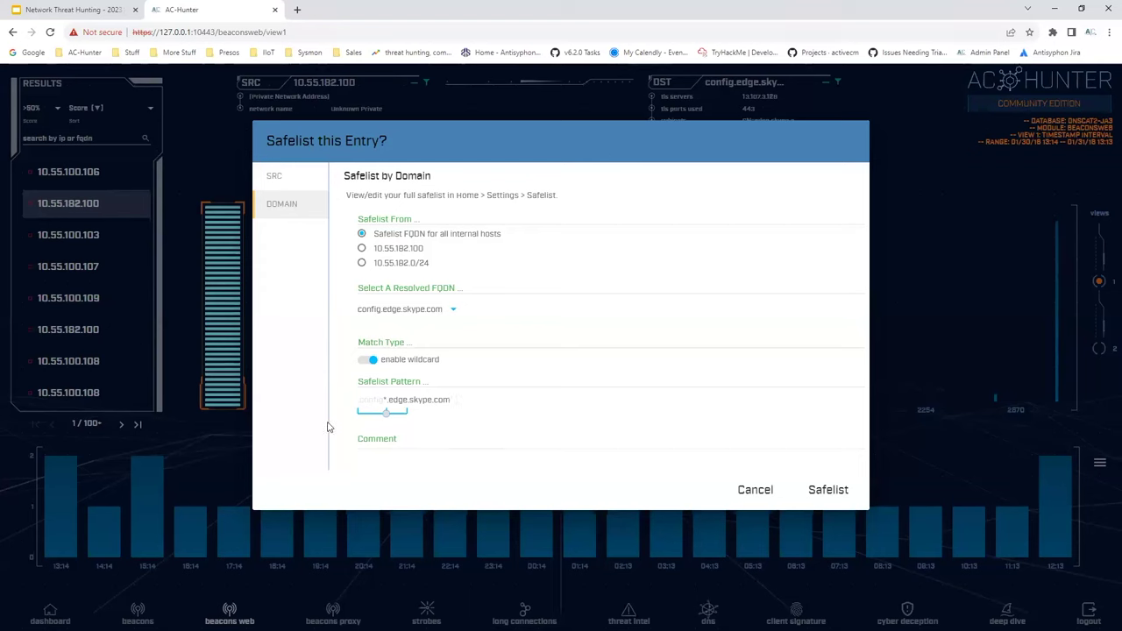
drag(399, 423, 428, 416)
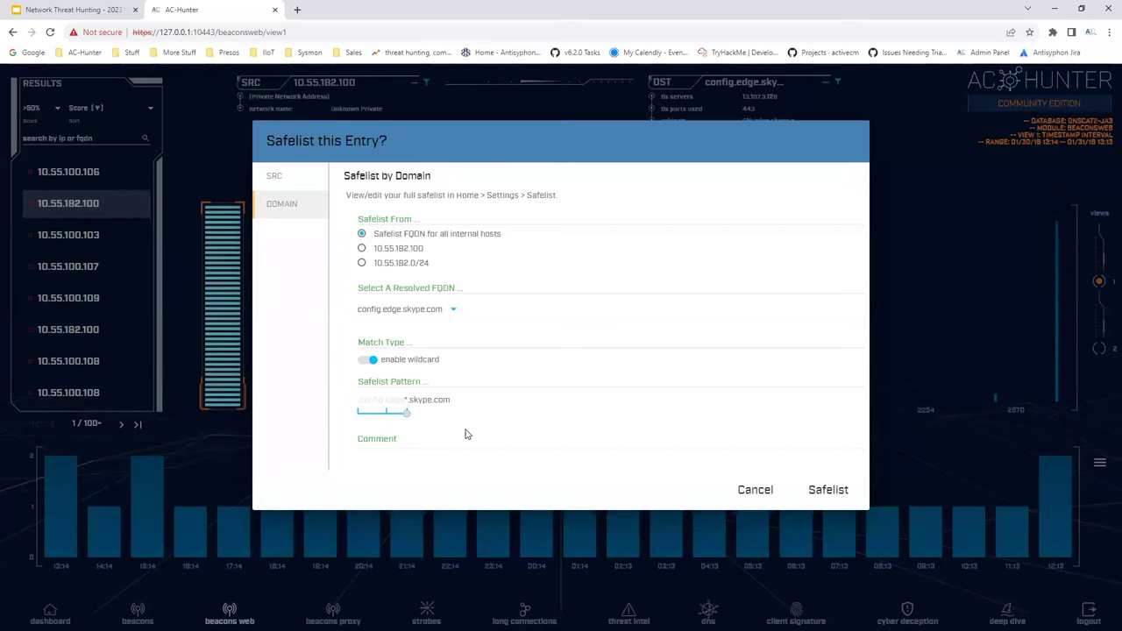
click(388, 413)
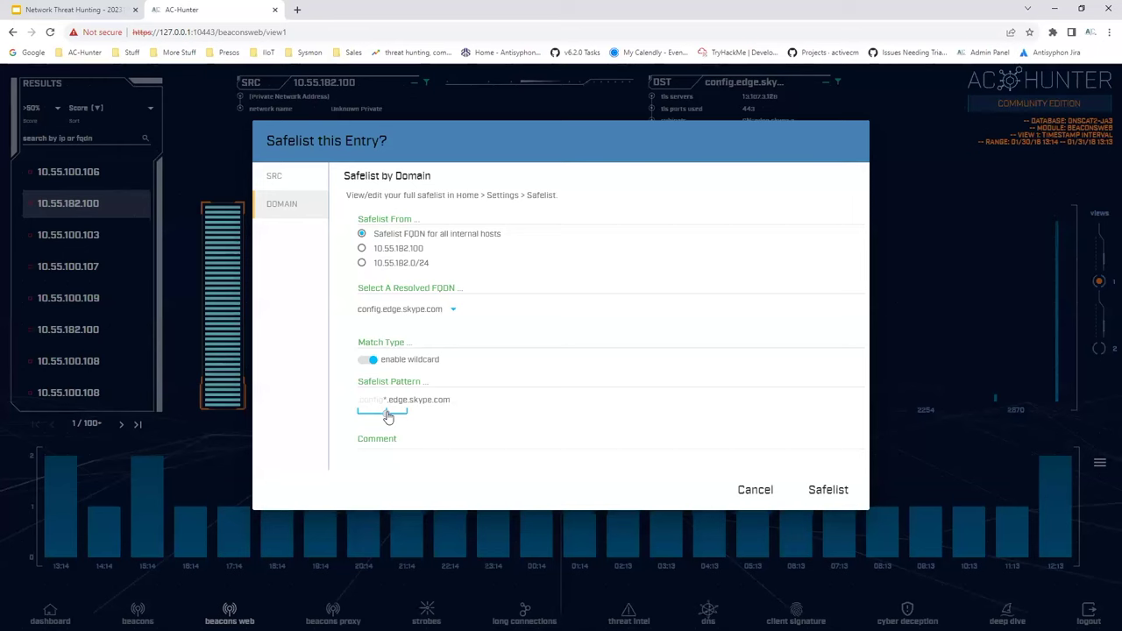
Step: Add the comment "This is for skype and we use it." followed by the analyst's username and 20231003, and save the safelist entry
click(384, 440)
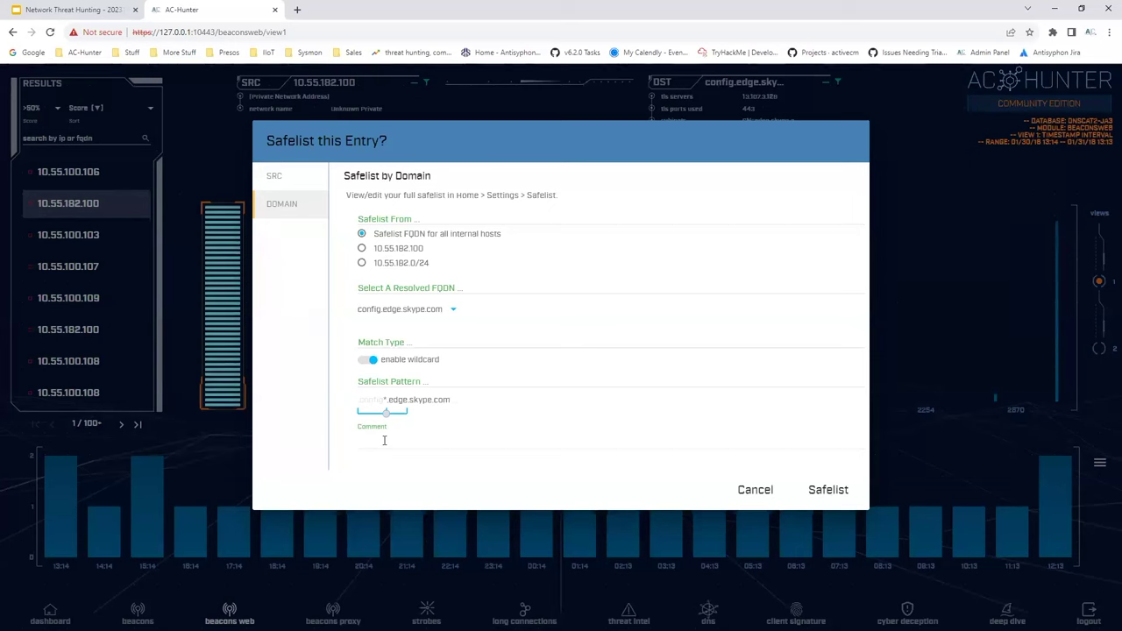
text(This is for skype and we use it. cbrenton 20231003)
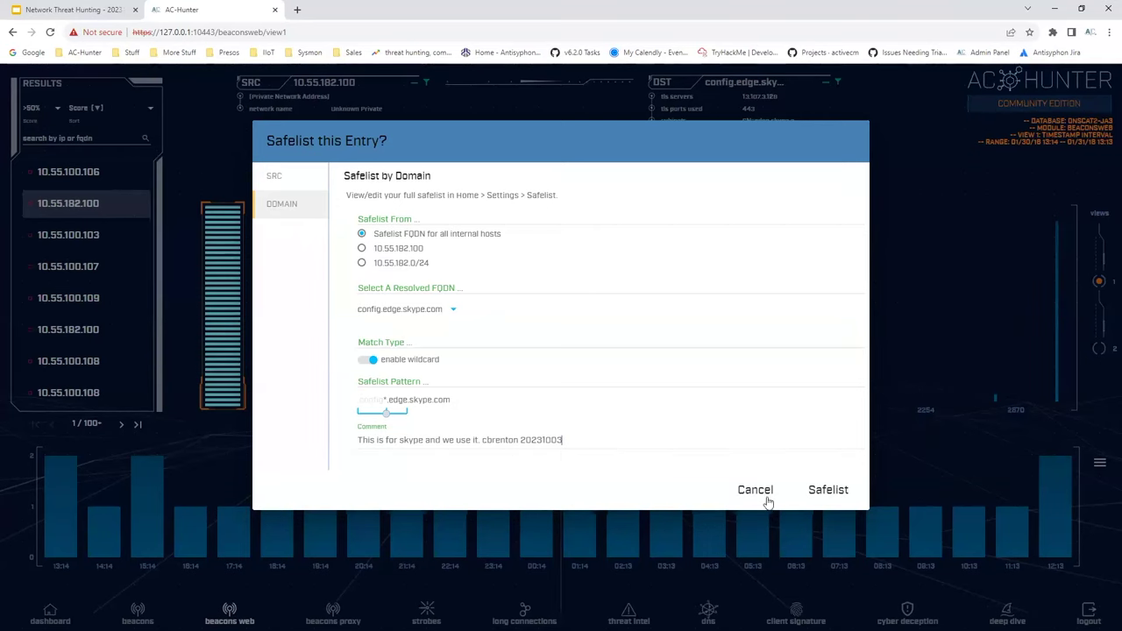
click(824, 491)
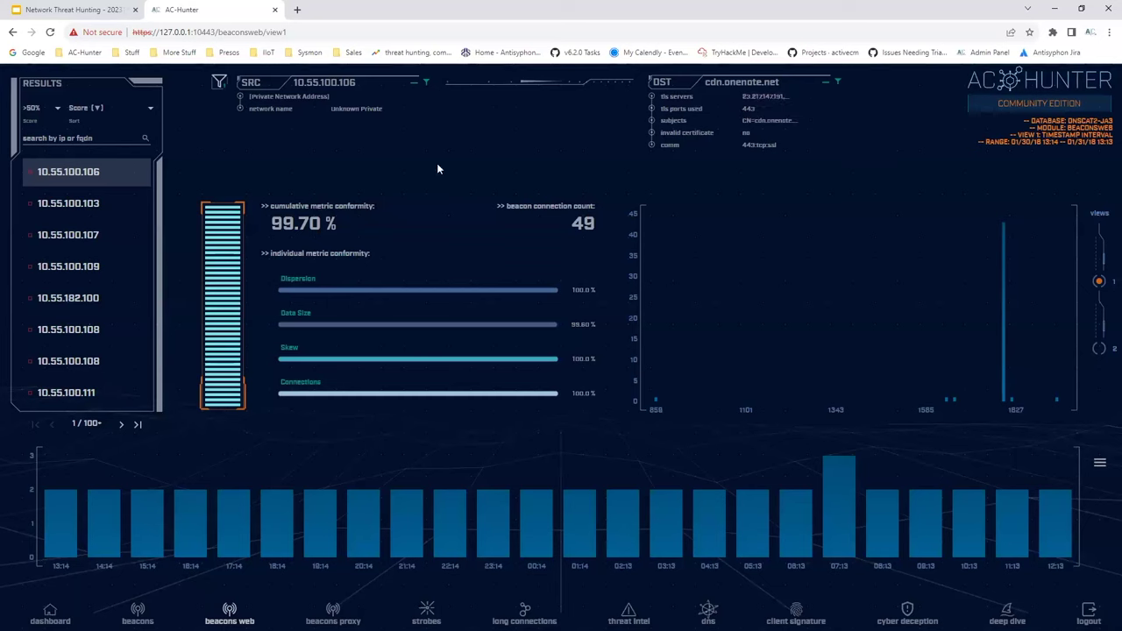
Step: Compare the web beacons from 10.55.100.103 and 10.55.100.106 to cdn.onenote.net, and display the results in full screen
click(119, 218)
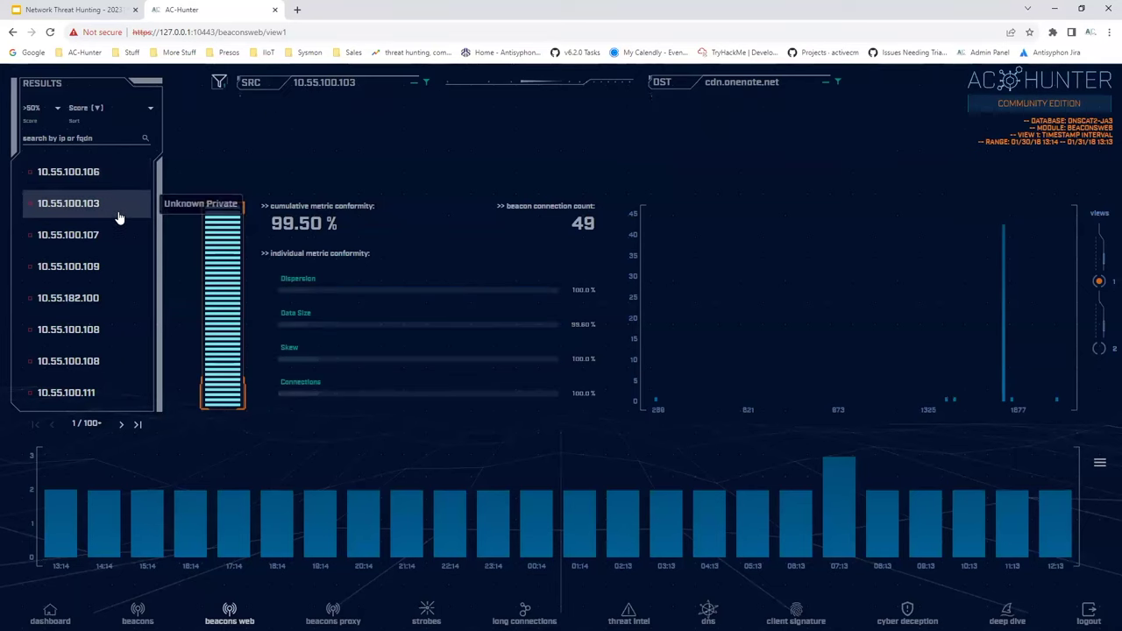
click(103, 184)
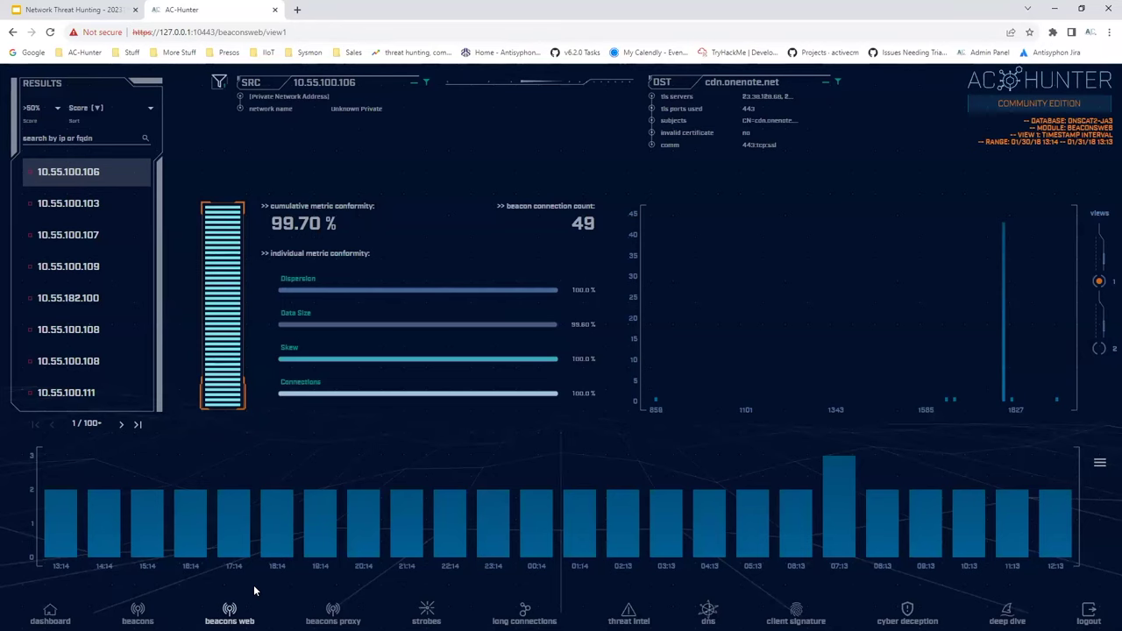
key(F11)
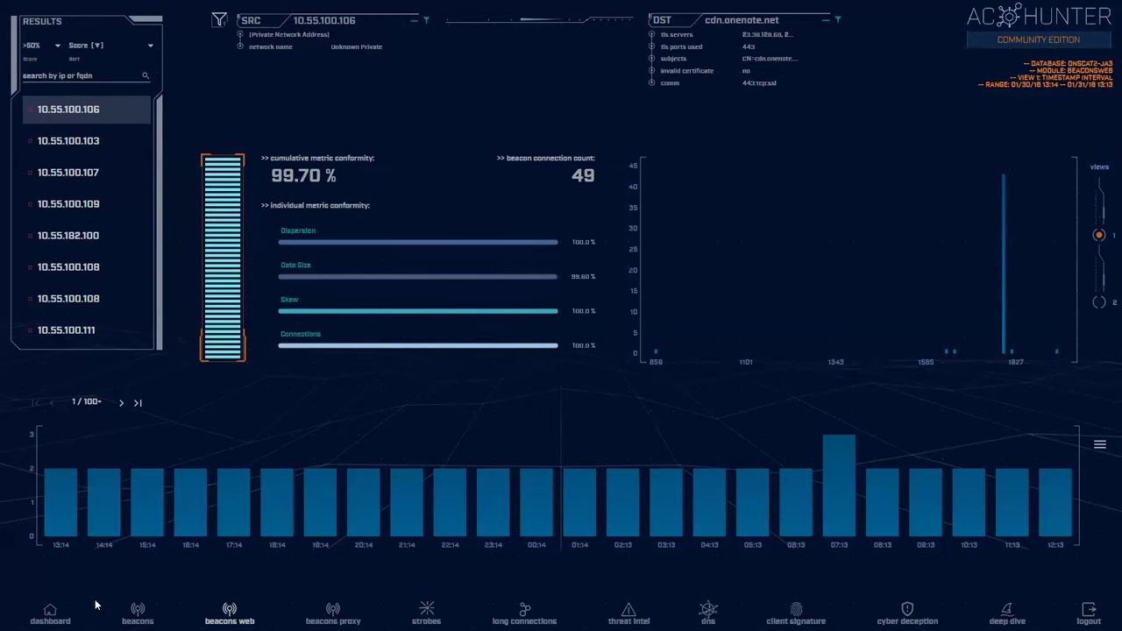
Step: Delete the *.edge.skype.com entry from the global safelist and confirm the settings with the dnscat2-ja3 database selected
click(50, 612)
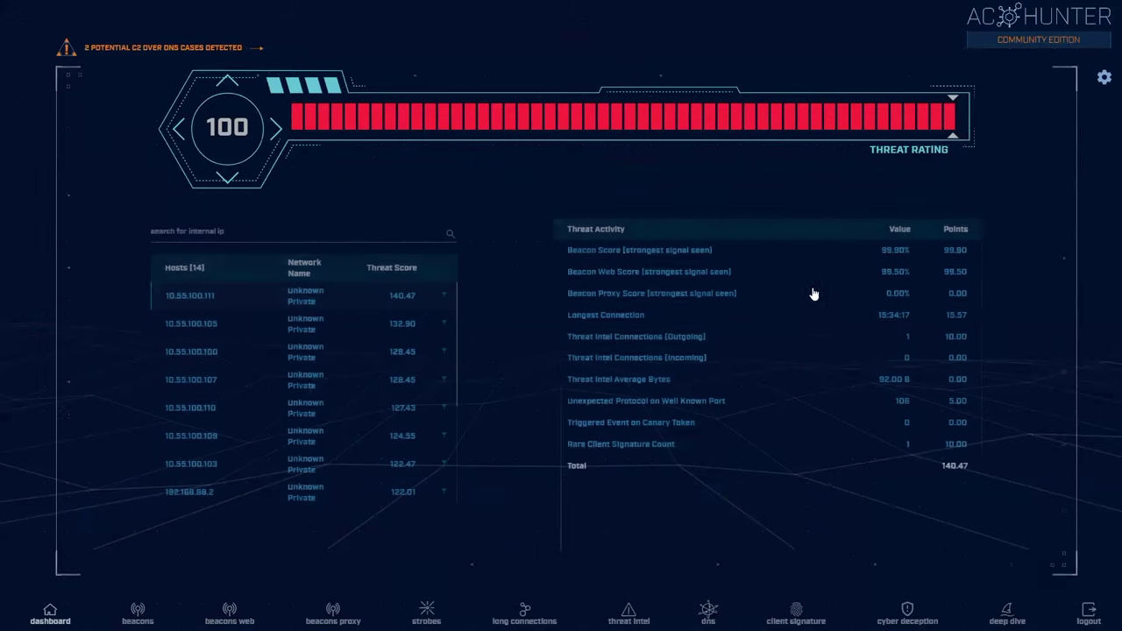
click(1105, 78)
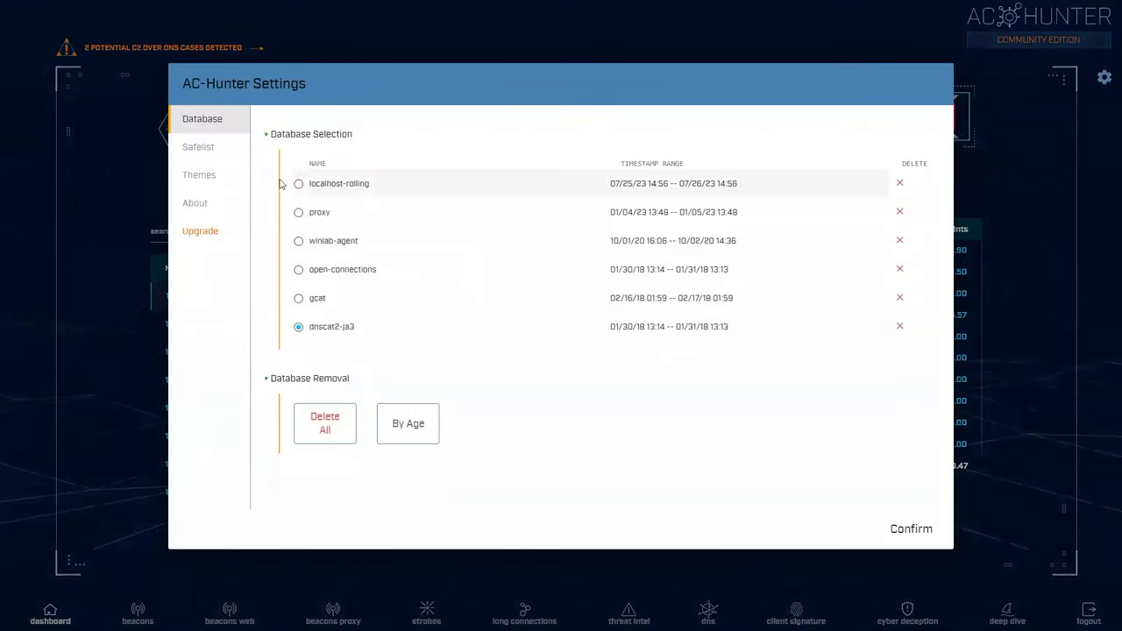
click(201, 149)
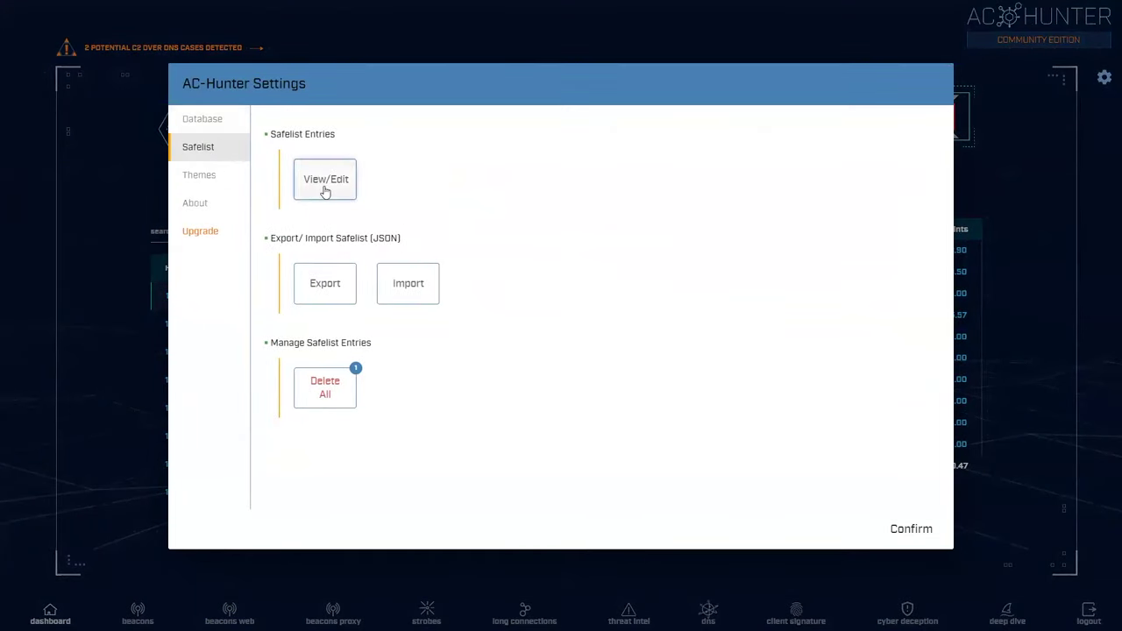
click(324, 187)
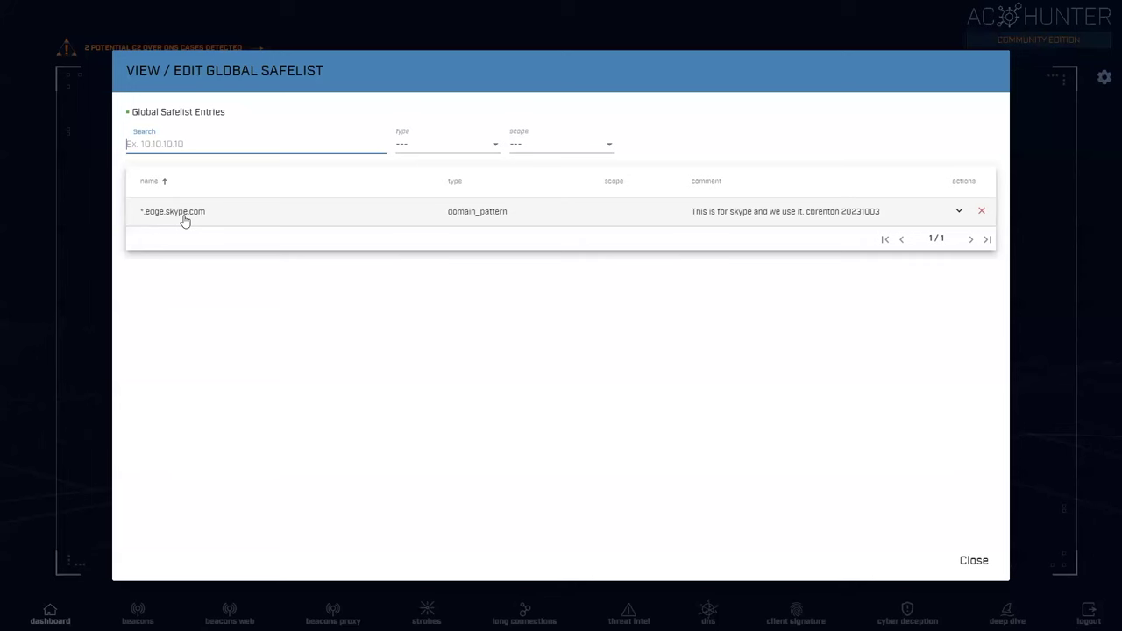
click(982, 212)
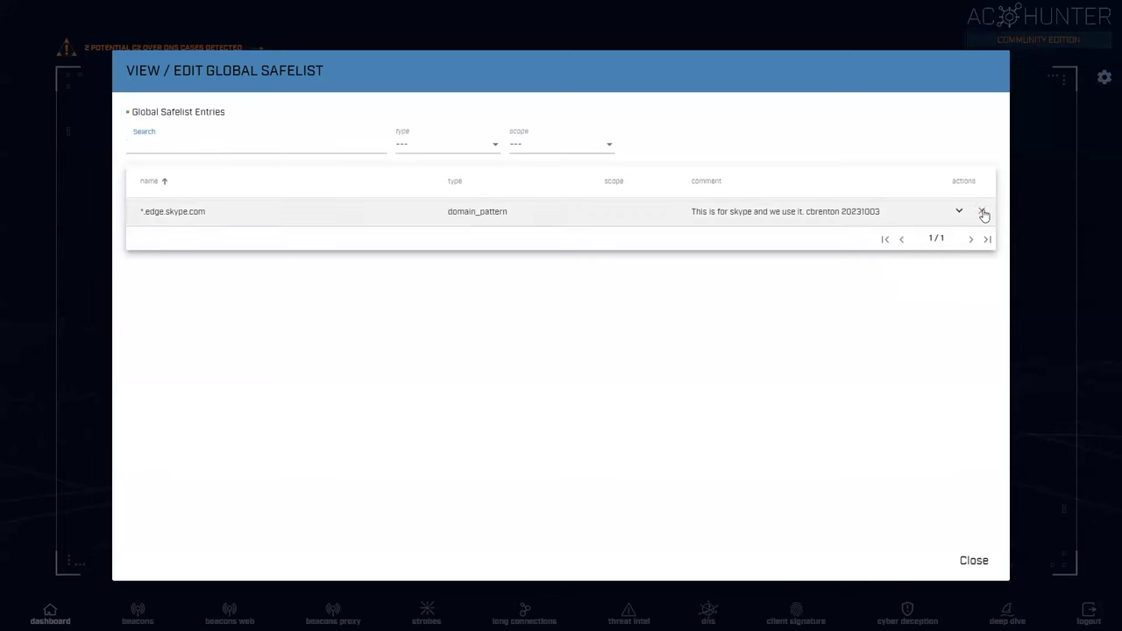
click(982, 213)
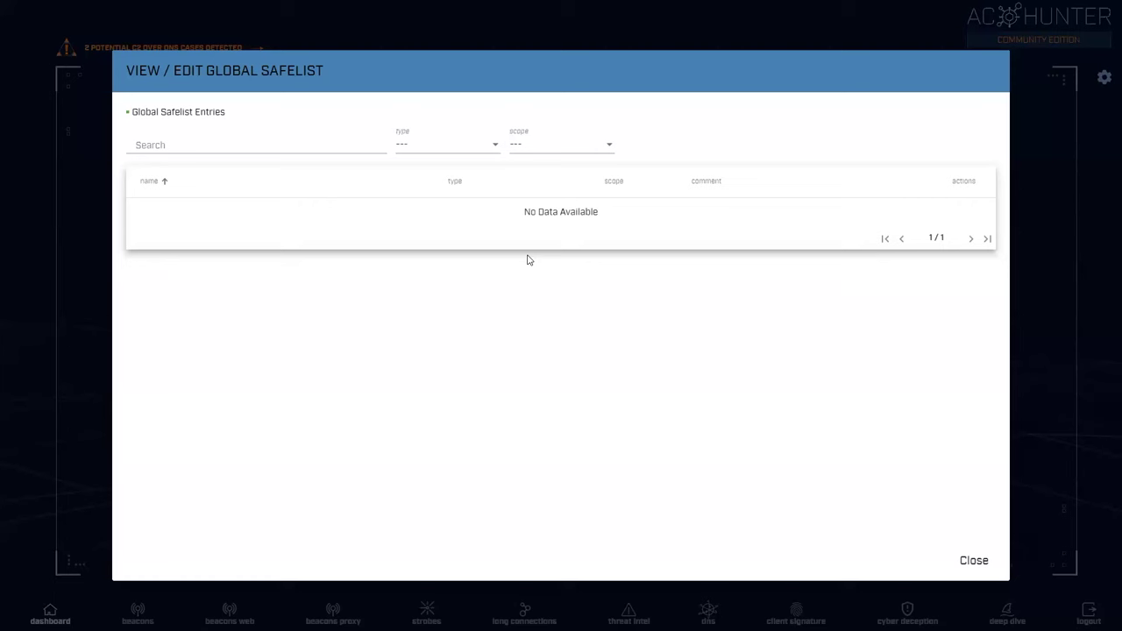
click(972, 562)
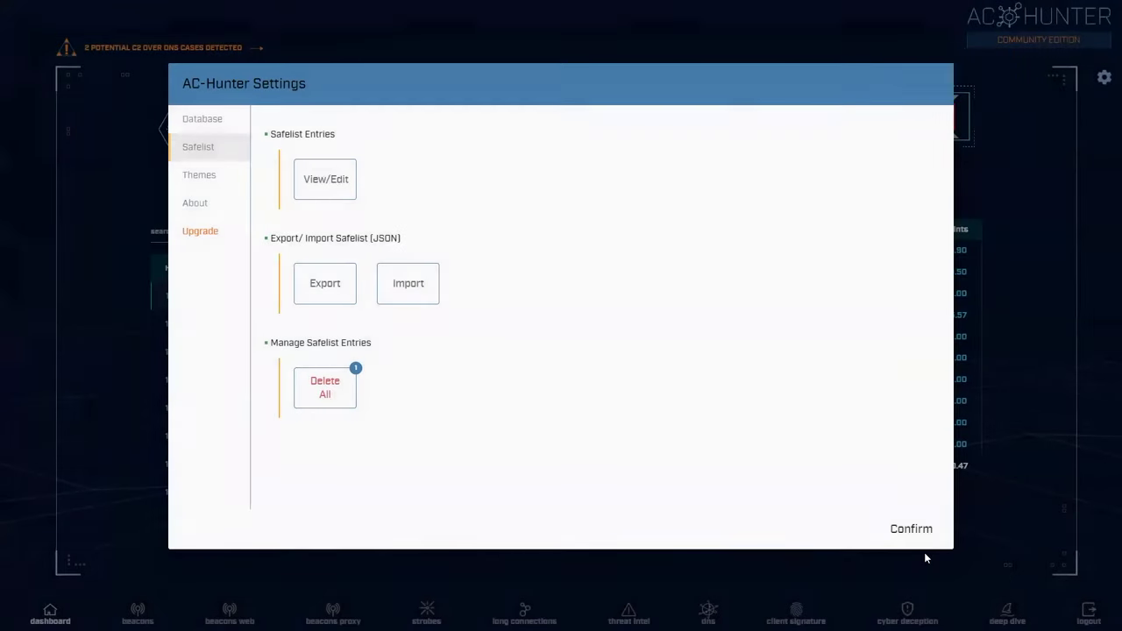
click(202, 129)
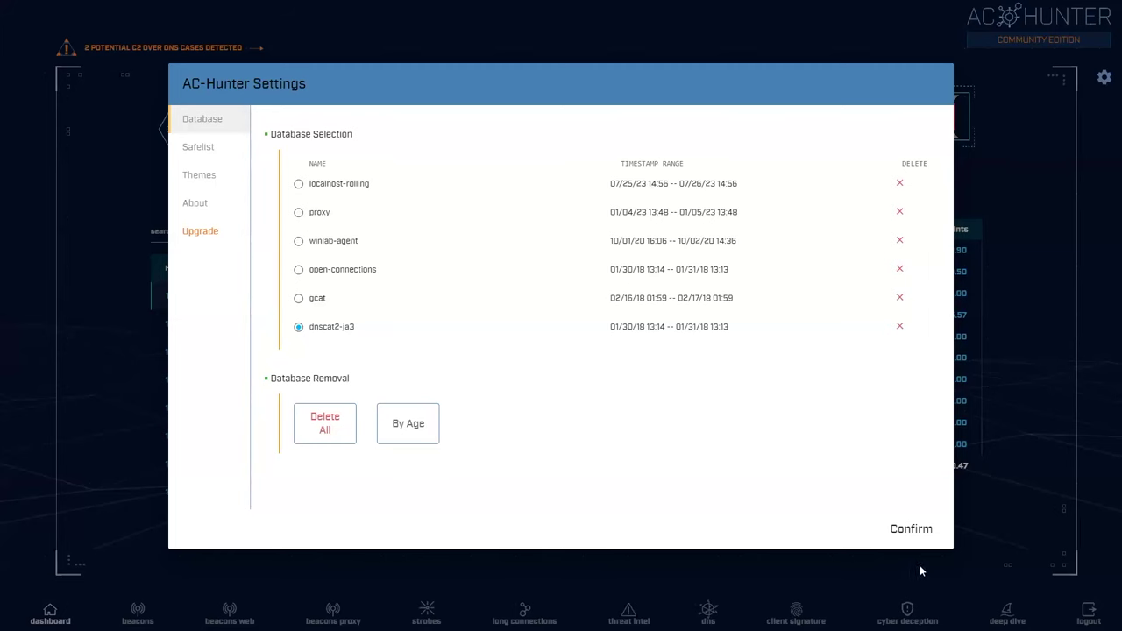
click(911, 529)
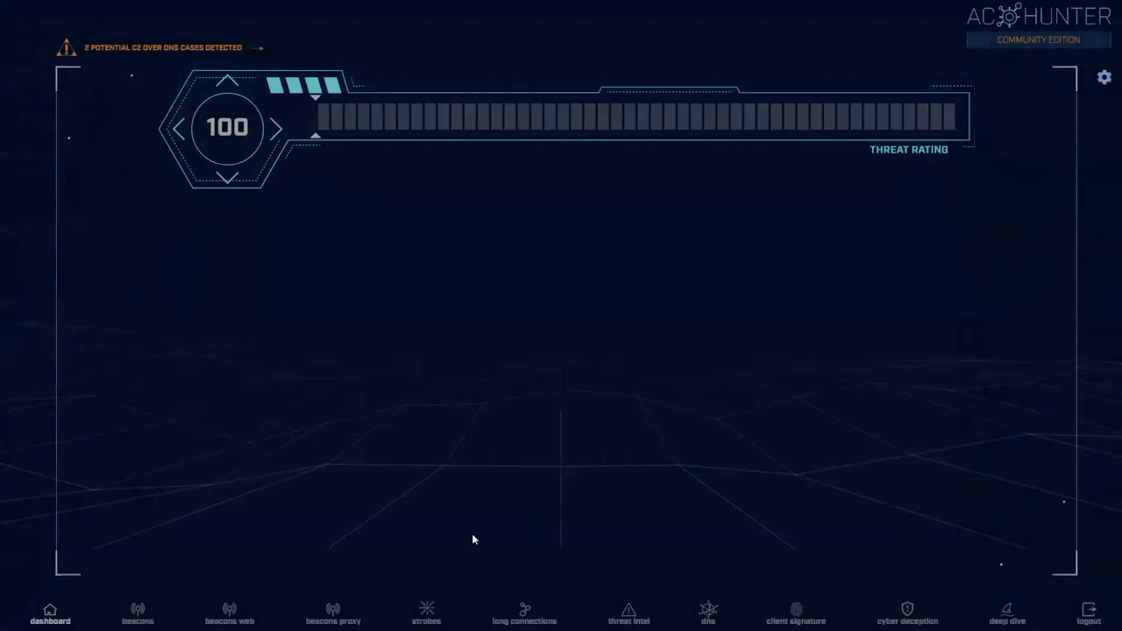
Step: Reopen the beacons web results and look up the first beacon's destination, cdn.onenote.net, on VirusTotal
click(230, 613)
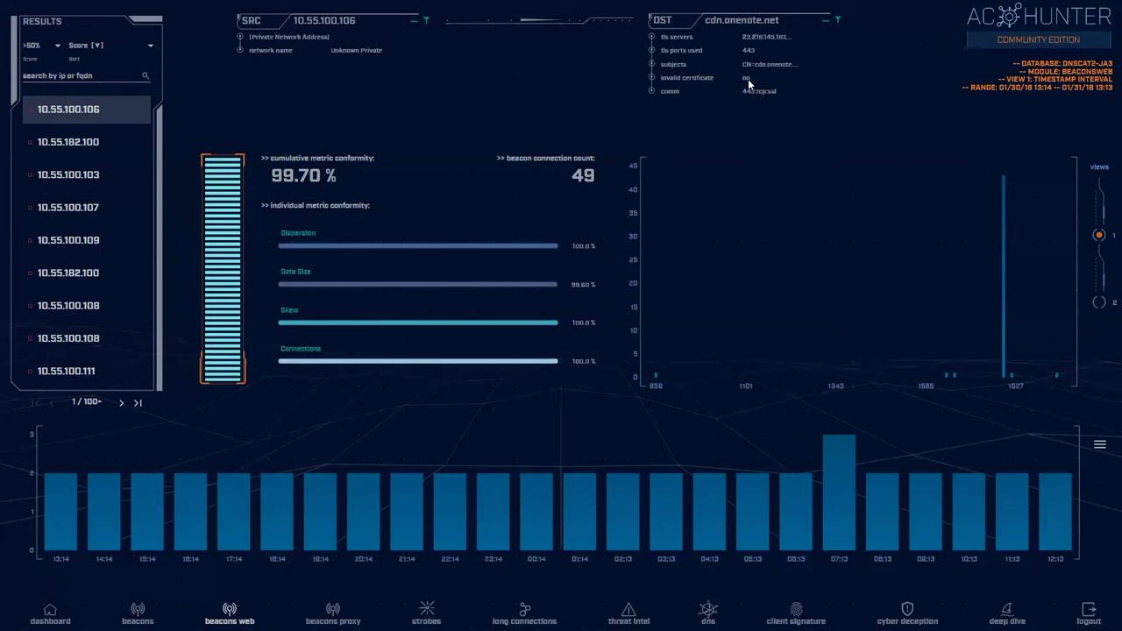
click(734, 27)
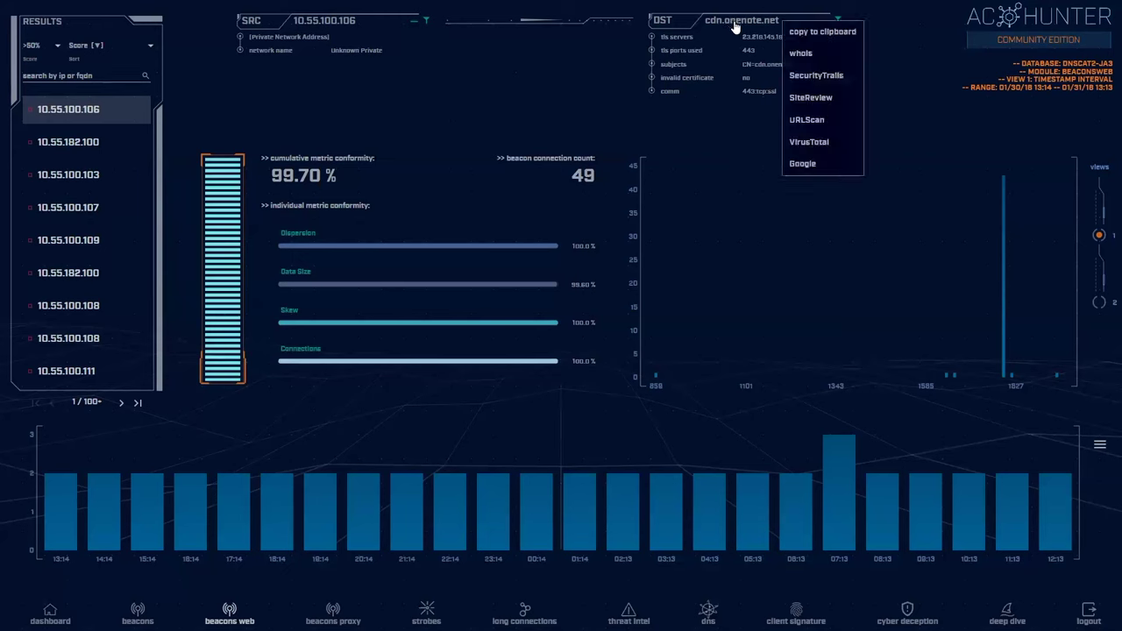
click(821, 147)
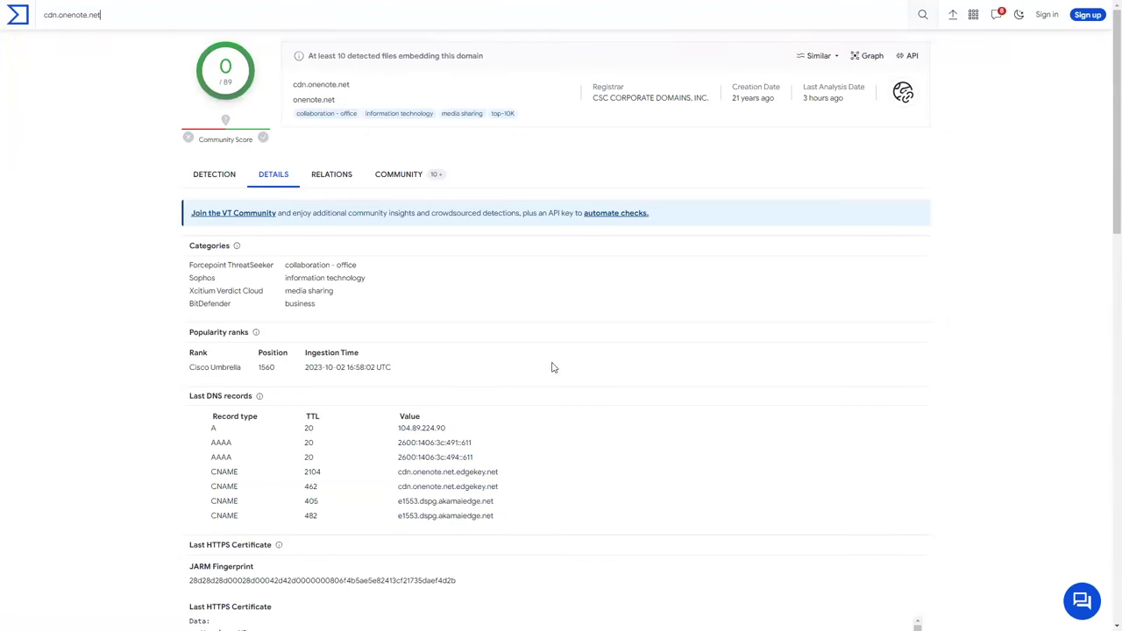
Step: Examine the DNS records, HTTPS certificate and Whois details for cdn.onenote.net, and close the VirusTotal report
scroll(549, 411, down, 5)
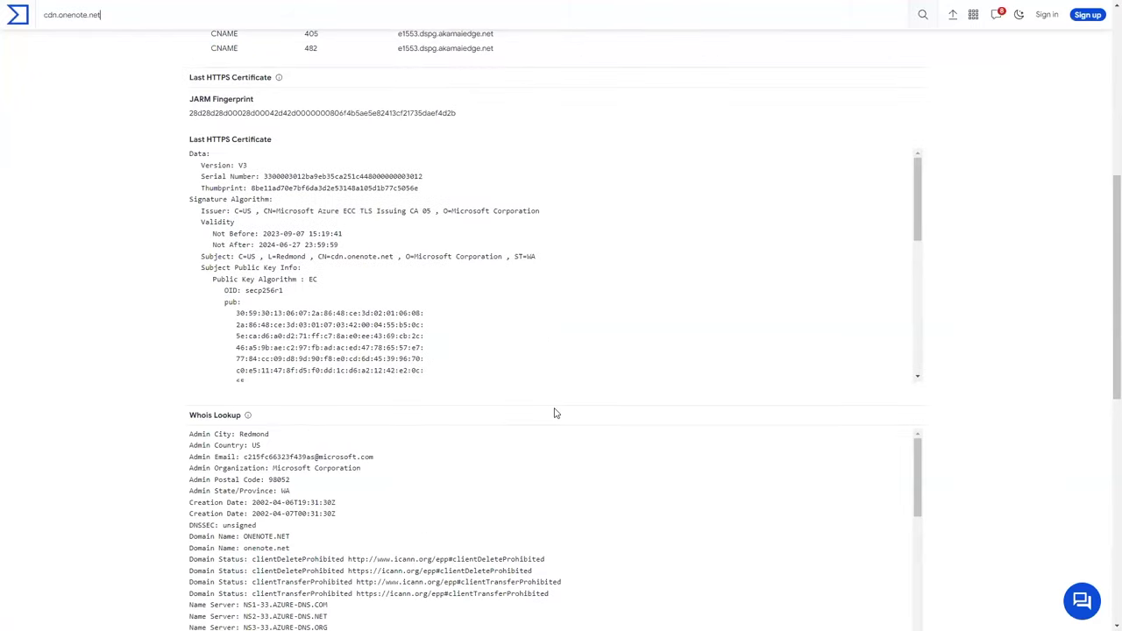
scroll(553, 412, down, 2)
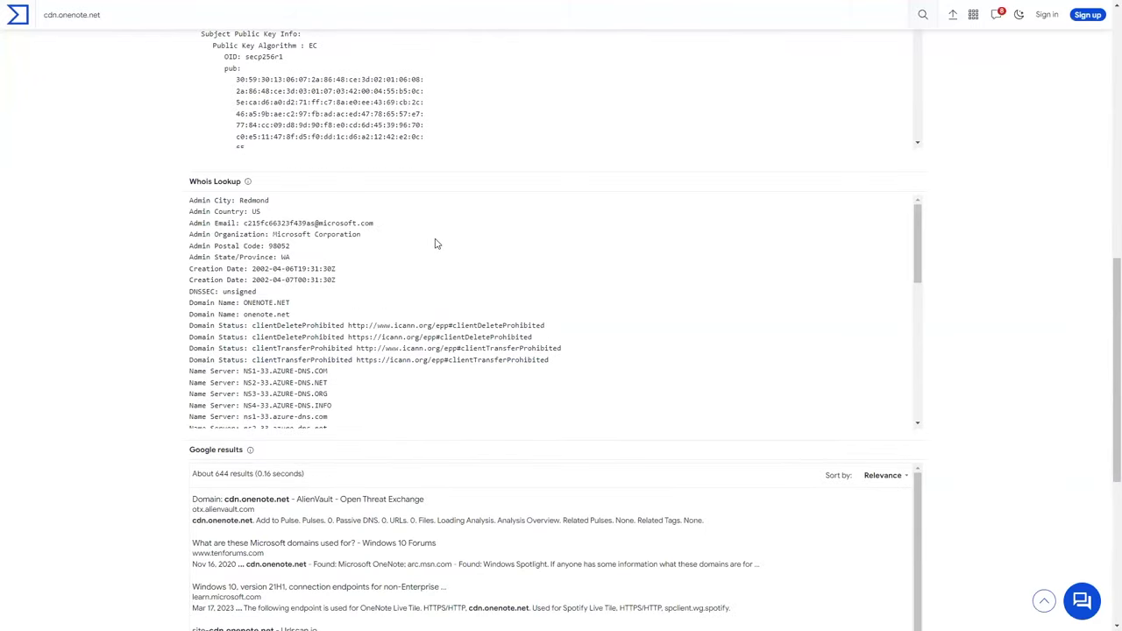
scroll(438, 243, down, 1)
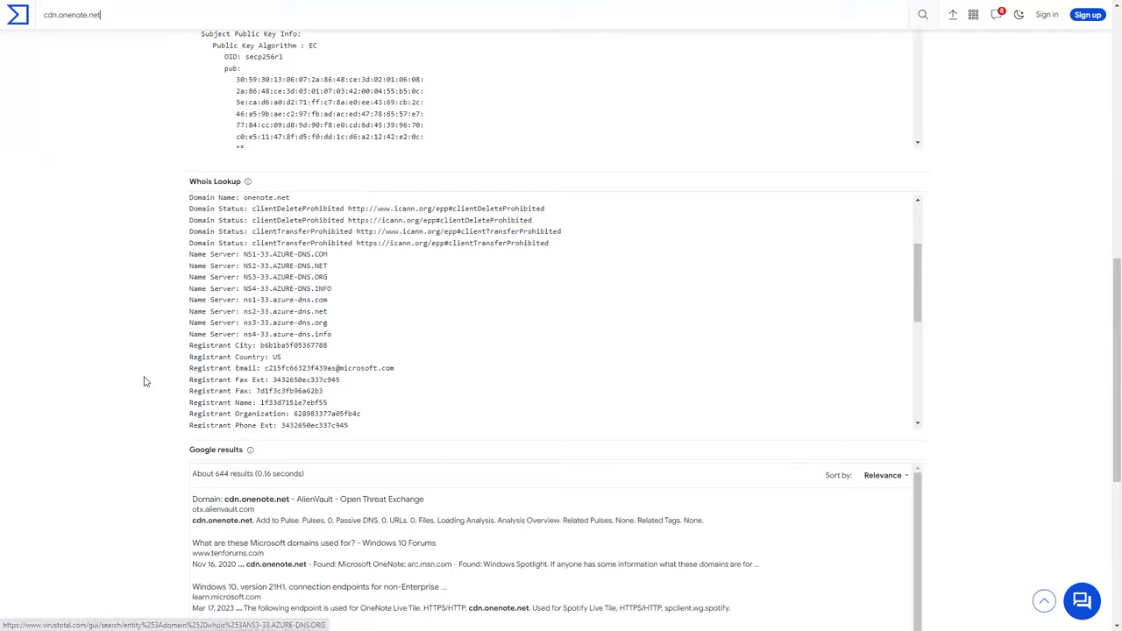
scroll(144, 383, down, 2)
scroll(144, 383, up, 2)
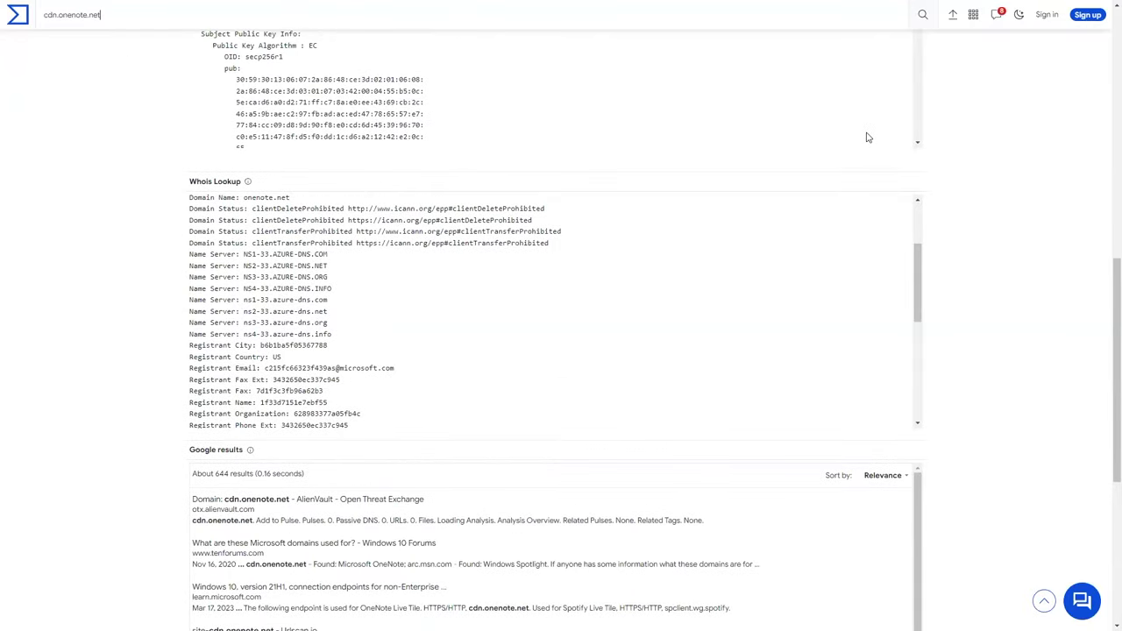
scroll(841, 128, up, 2)
scroll(811, 105, up, 1)
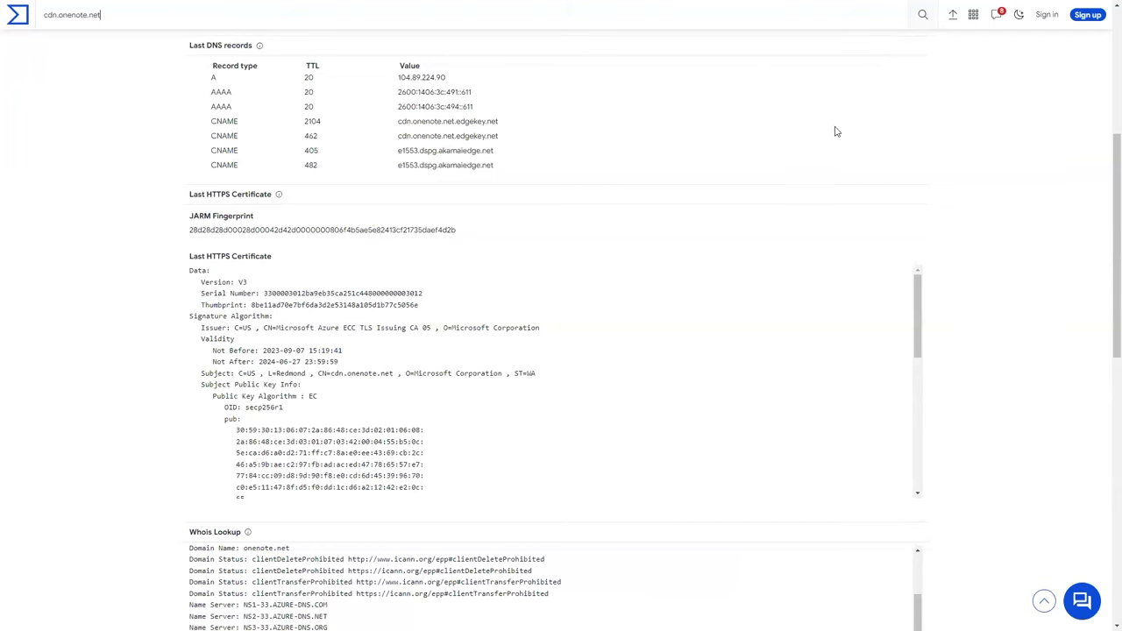
key(F11)
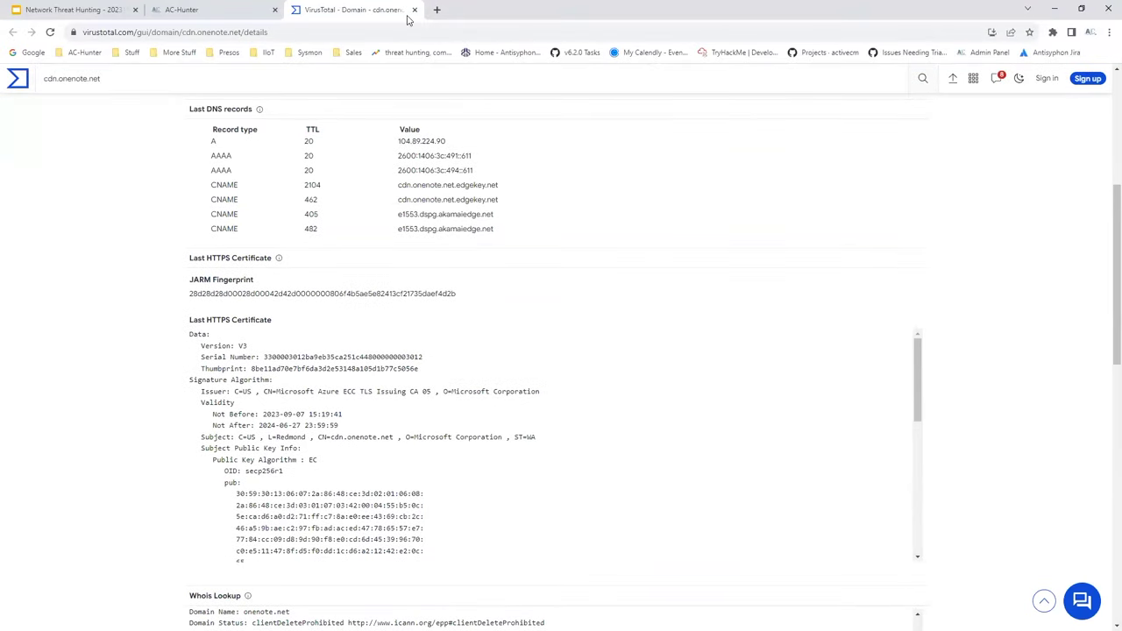
click(413, 9)
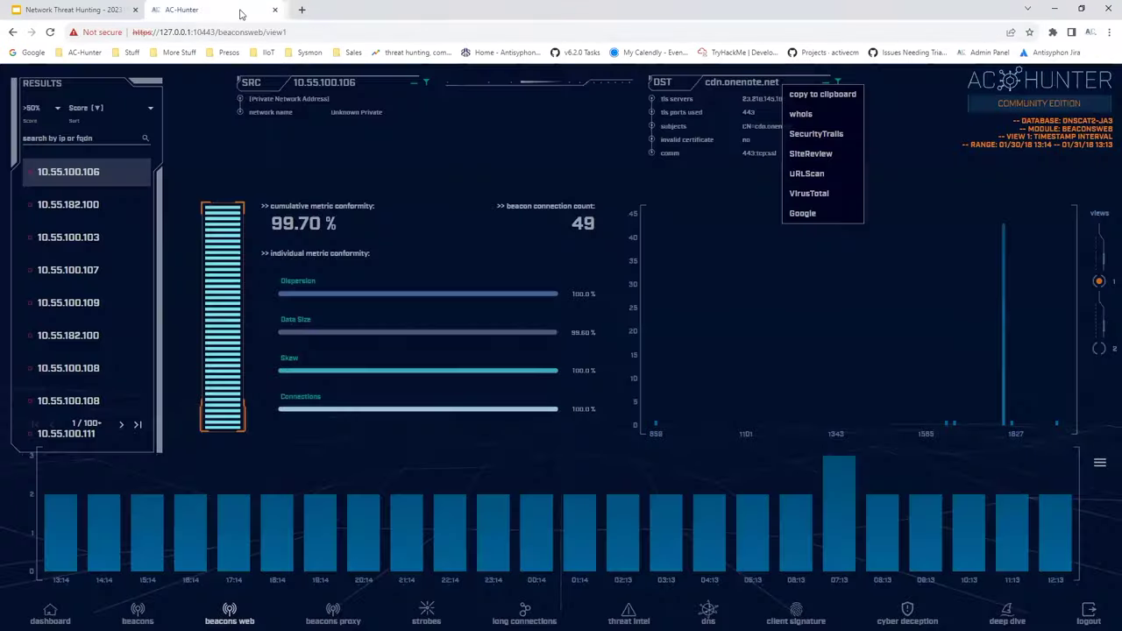
Step: Return the web beacon results to full screen and list the TLS server IPs behind cdn.onenote.net
key(F11)
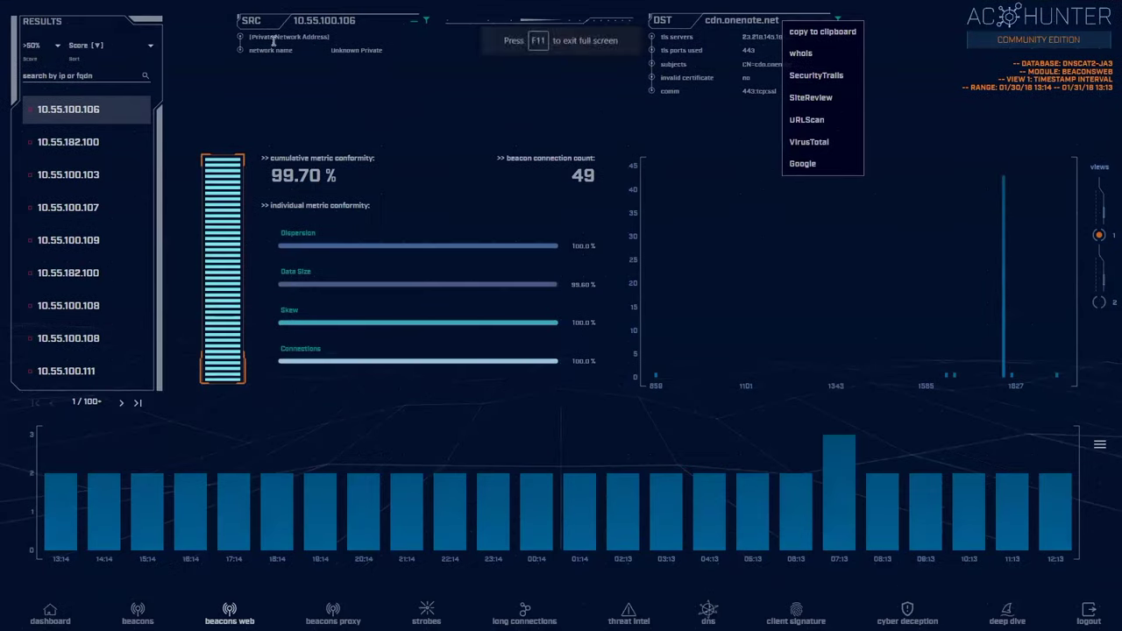
click(752, 43)
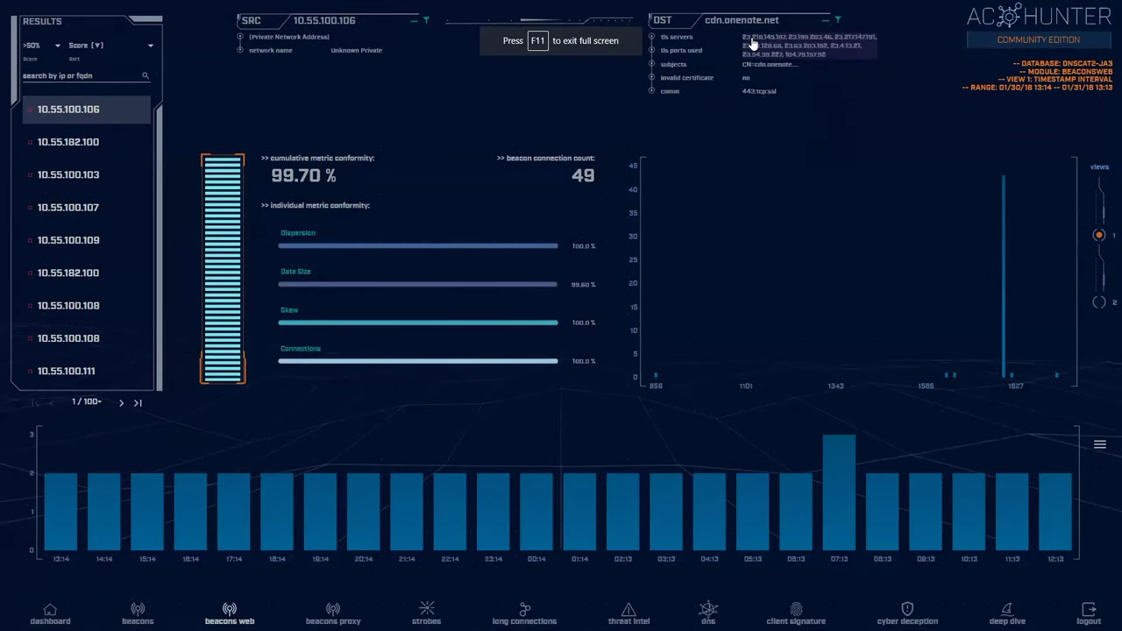
click(752, 44)
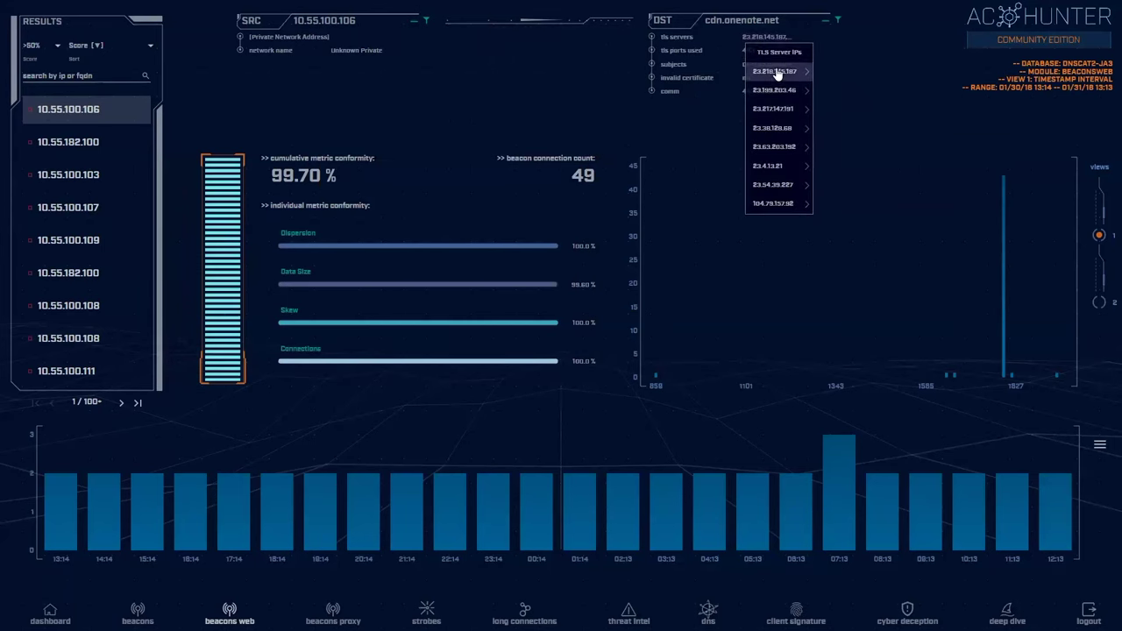
Step: Look up TLS server 23.4.13.21 on AlienVault, close the report and return the web beacon results to full screen
click(775, 171)
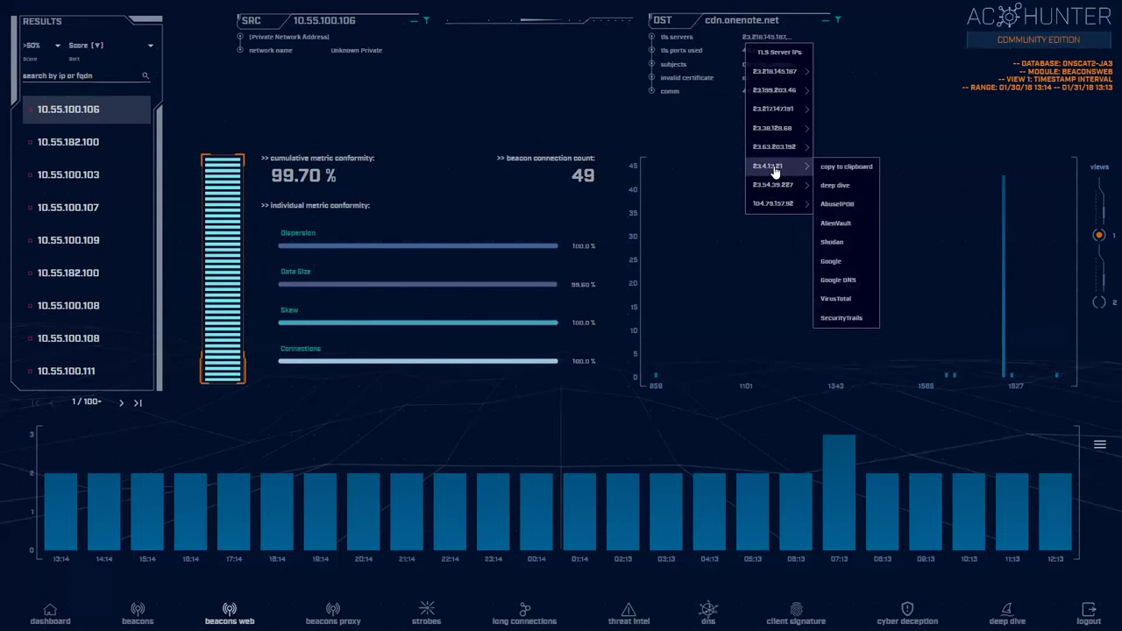
click(855, 230)
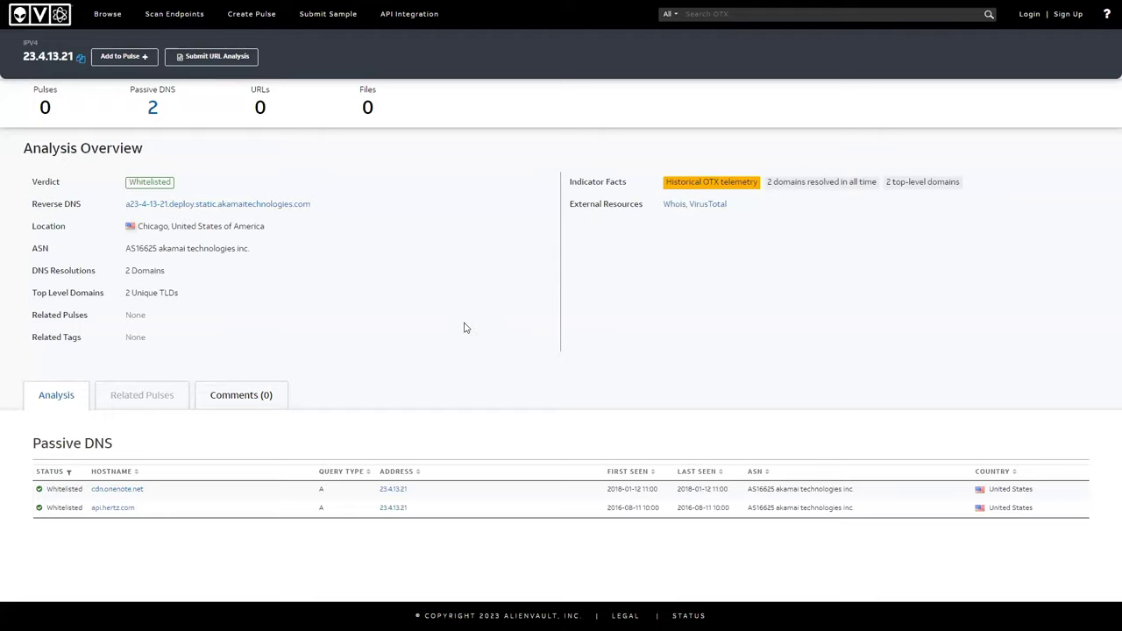
key(F11)
click(415, 10)
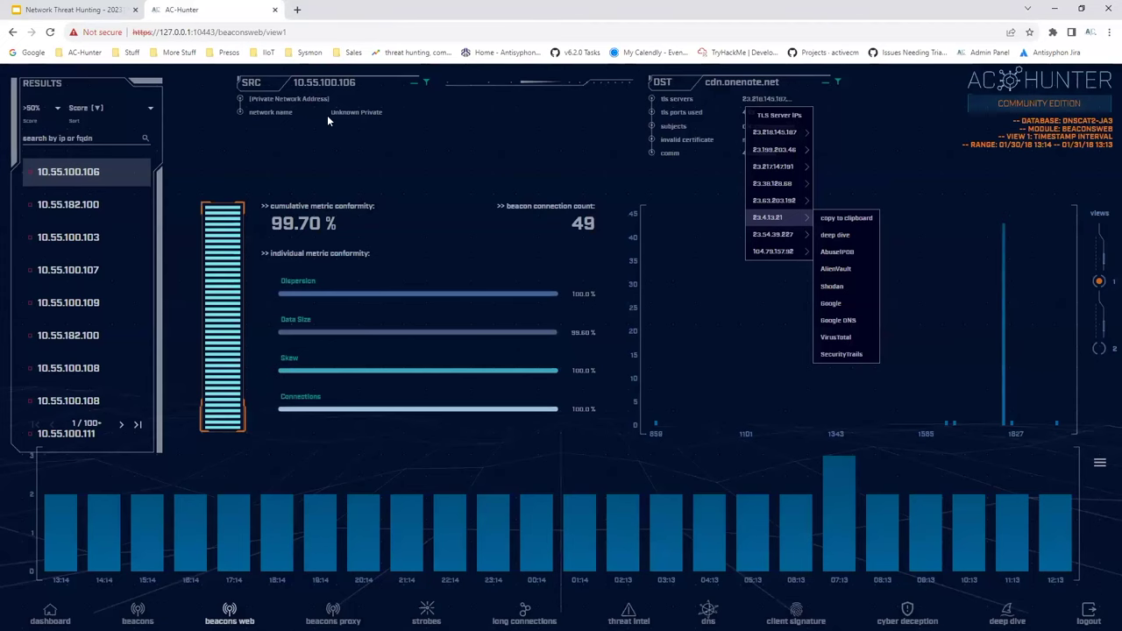
key(F11)
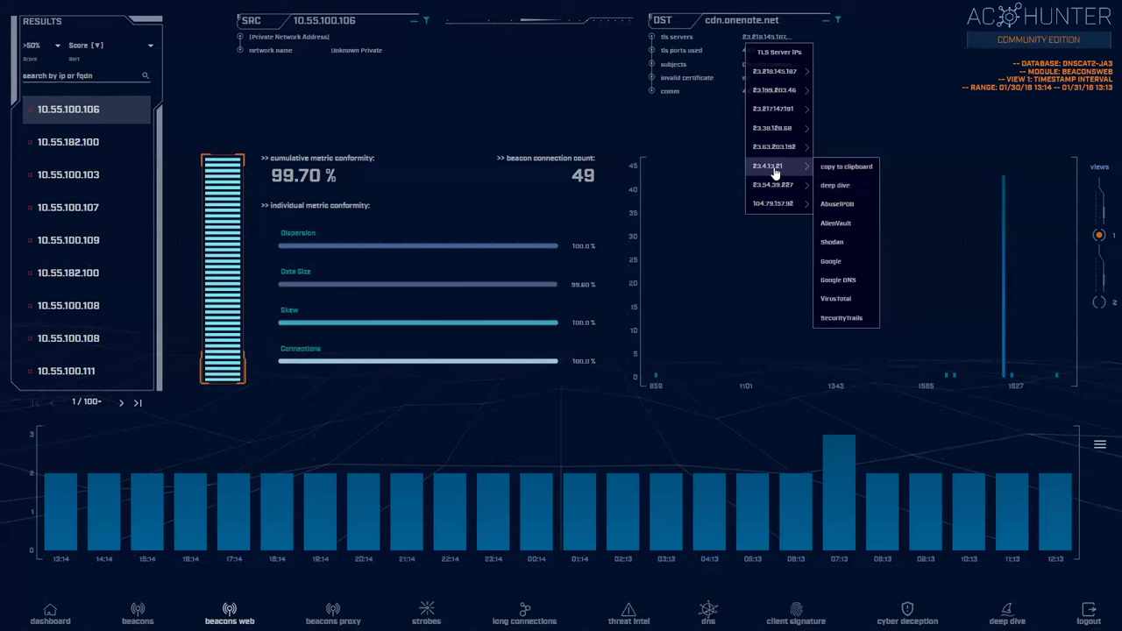
Step: Run a deep dive on 23.4.13.21 and inspect the connection details and timeline of host 10.55.100.110
click(844, 186)
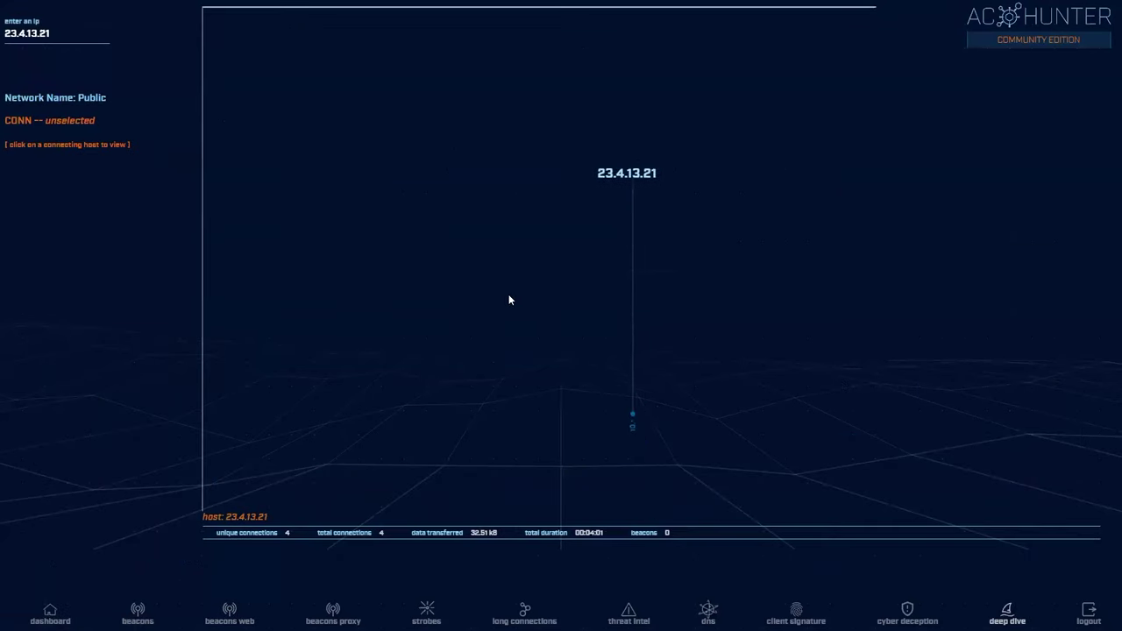
click(626, 386)
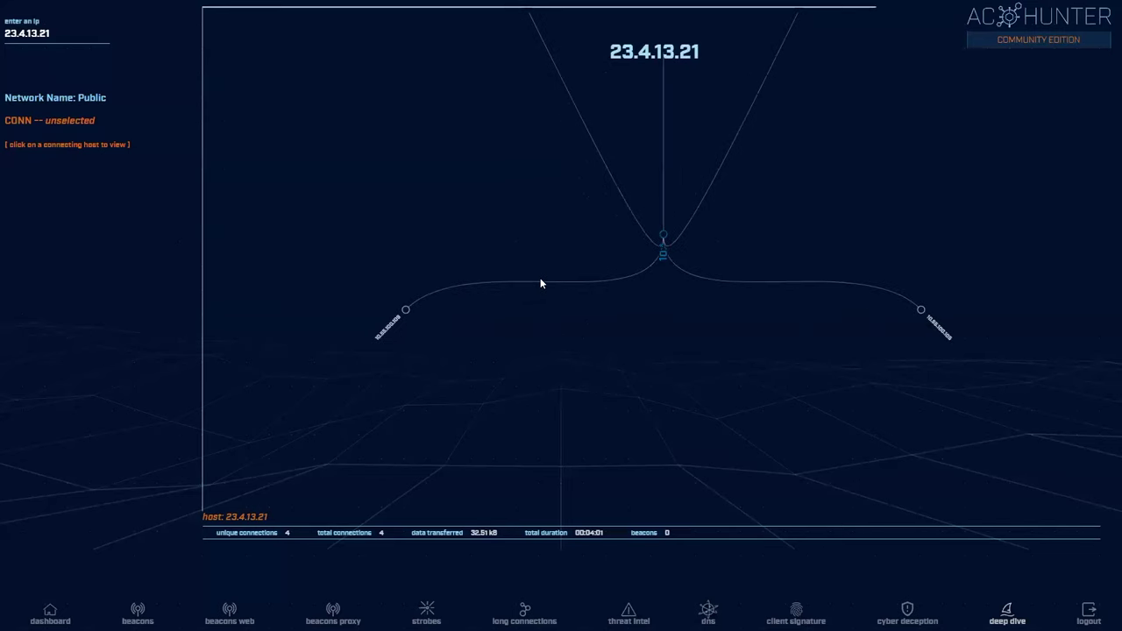
drag(520, 160, 478, 300)
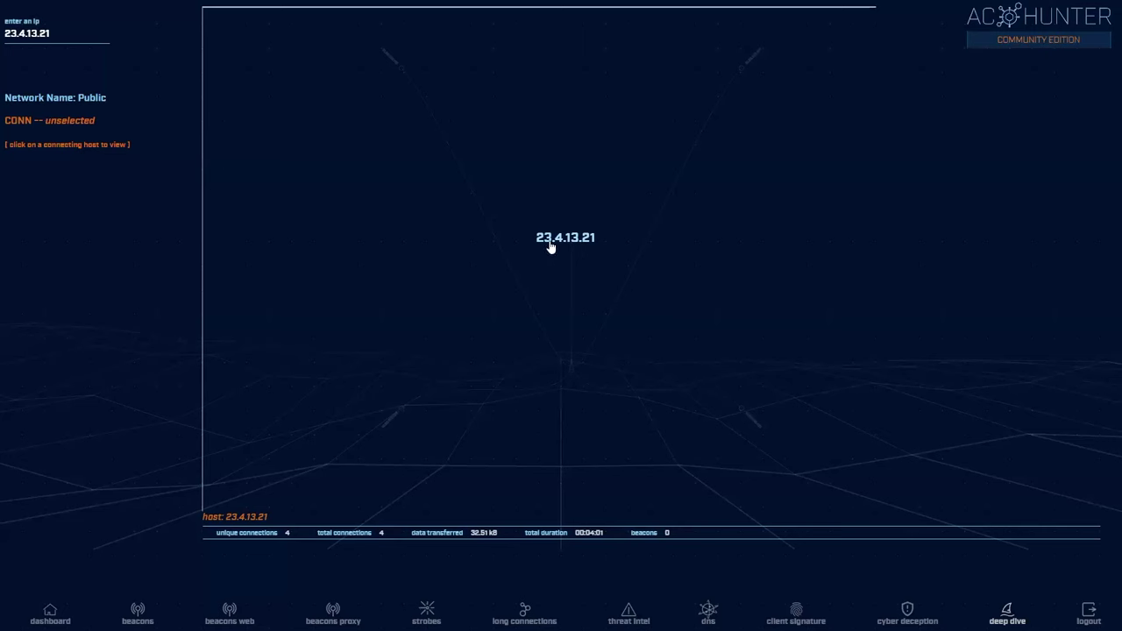
click(382, 53)
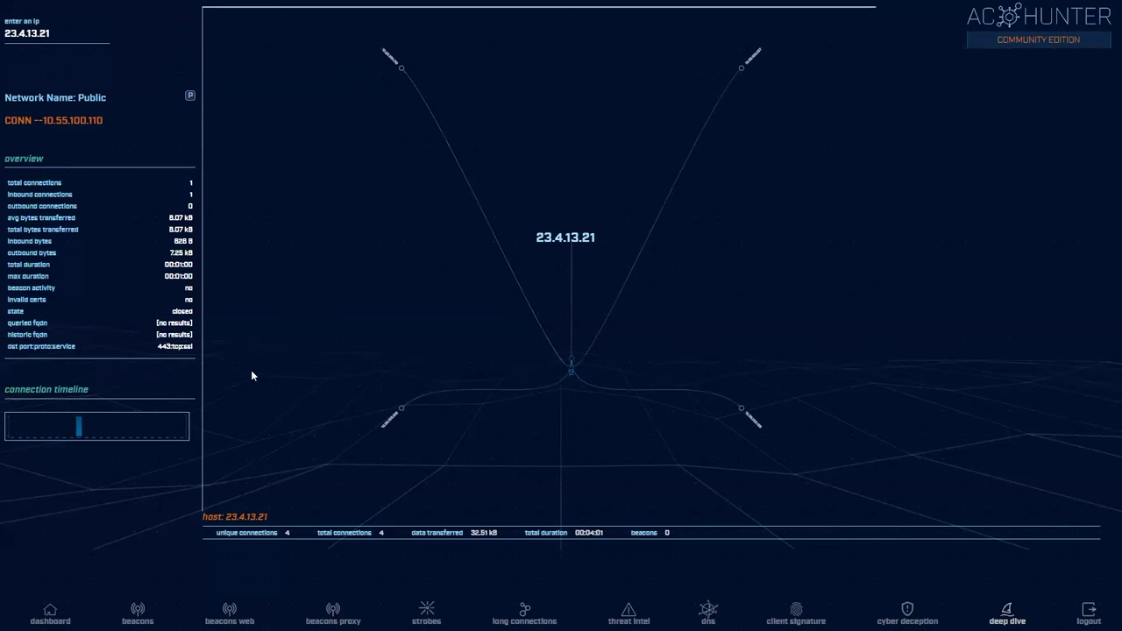
click(119, 438)
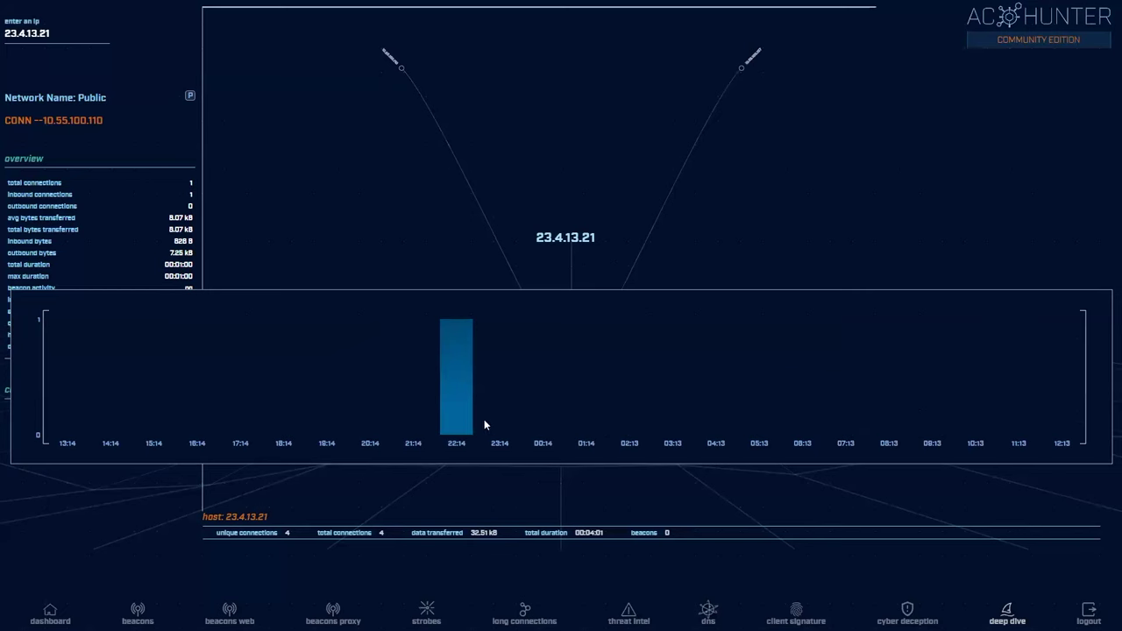
click(386, 260)
Step: Inspect the connection details and timeline of host 10.55.100.109 in the deep dive, and return to the web beacon results
click(392, 425)
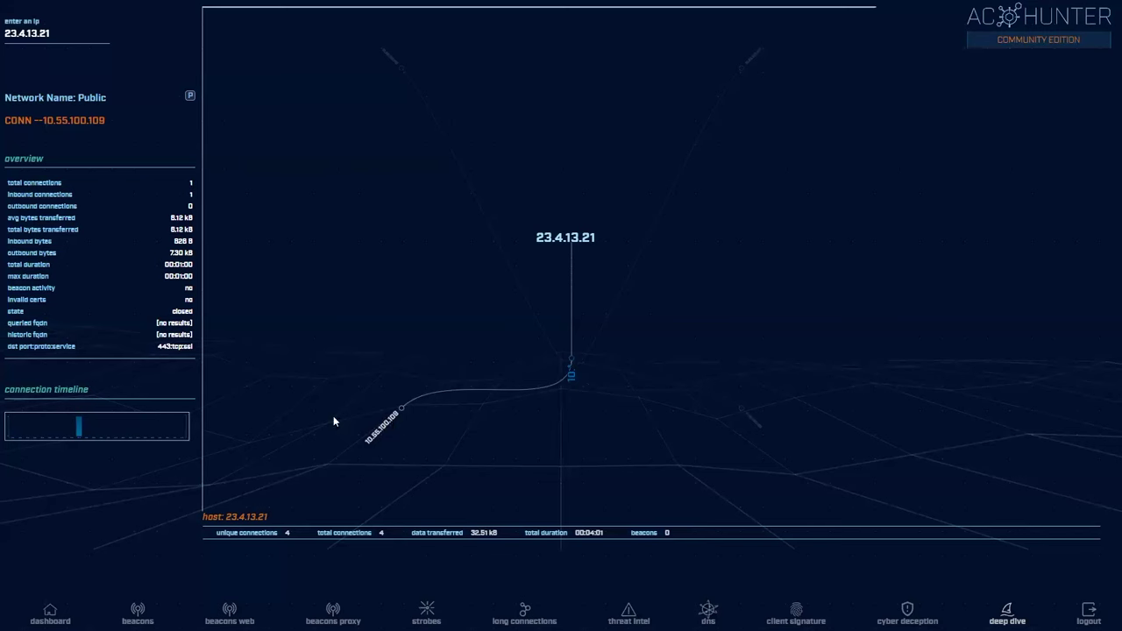
click(128, 421)
click(505, 284)
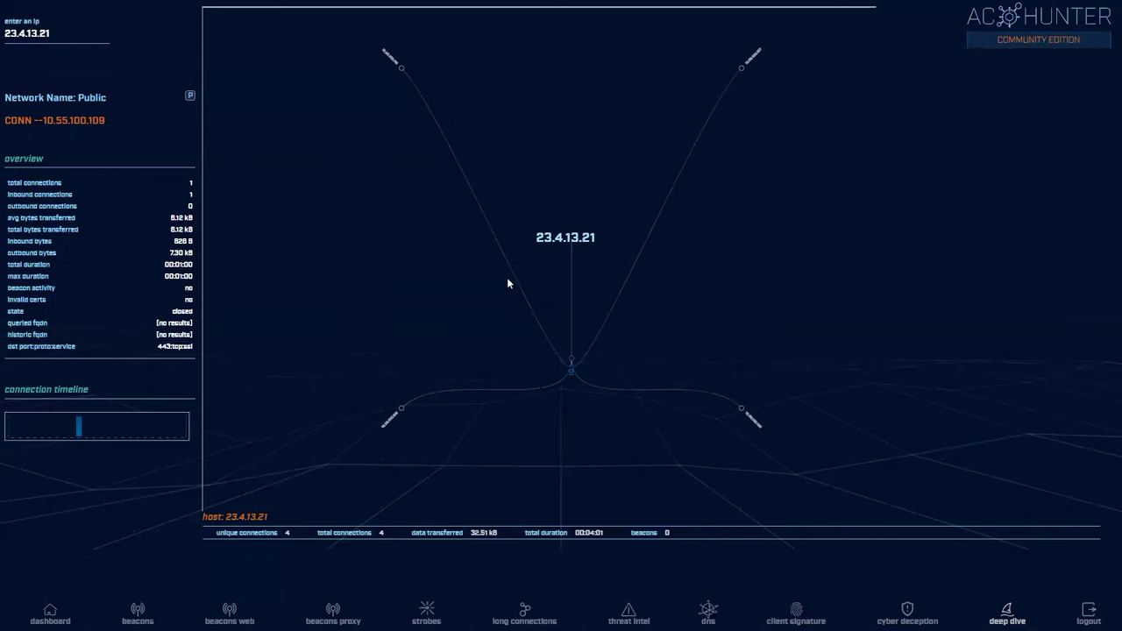
click(748, 424)
click(227, 611)
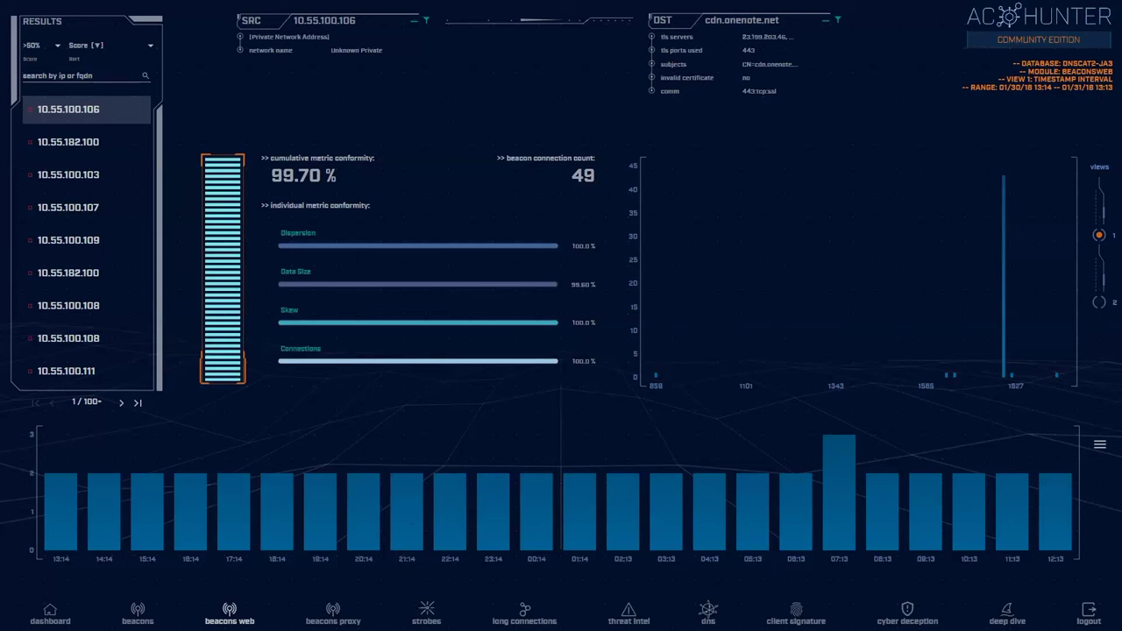
Step: Open the long connections results and compare the longest duration analysis with the total duration analysis
click(526, 612)
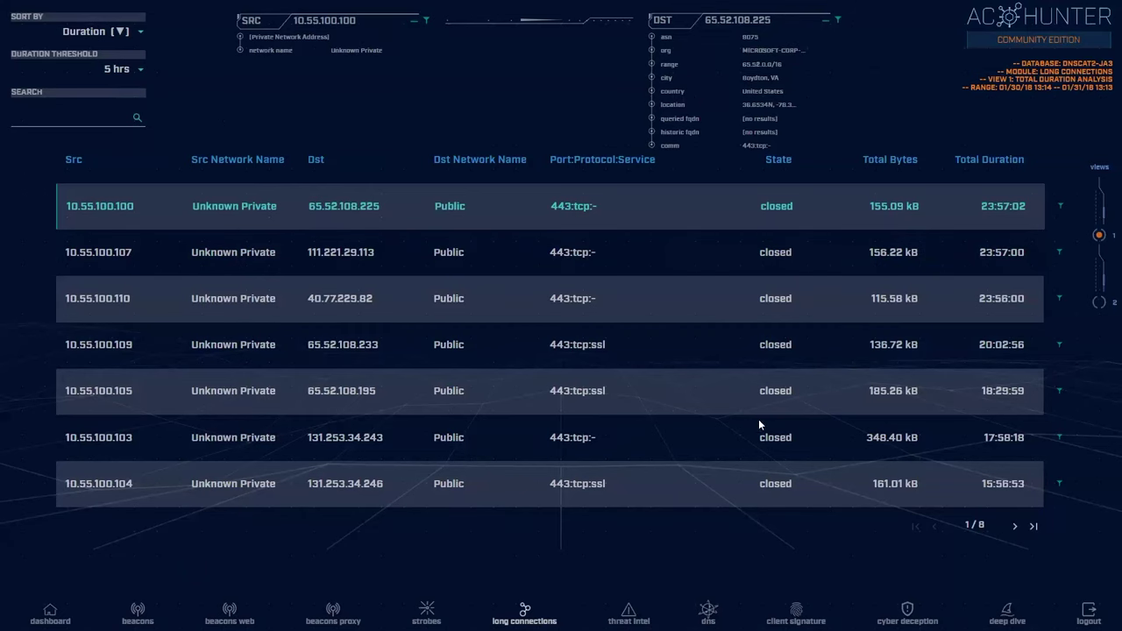
click(1098, 302)
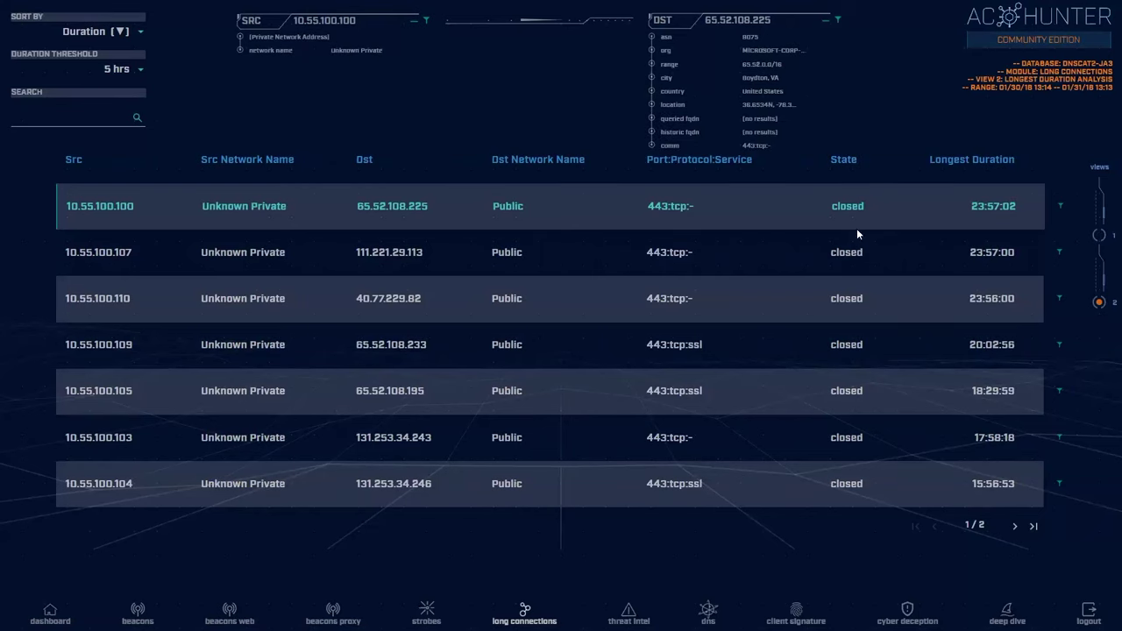
click(1099, 235)
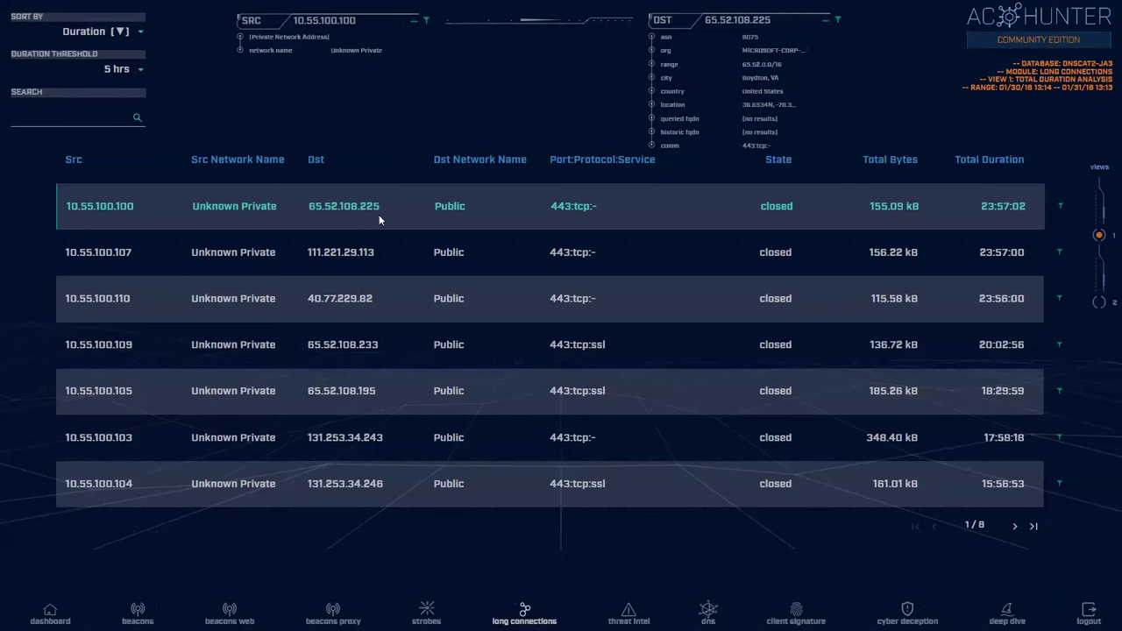
Step: Leave full screen, return to the AC-Hunter dashboard, and switch to the SmarTTY terminal with its screen cleared
key(F11)
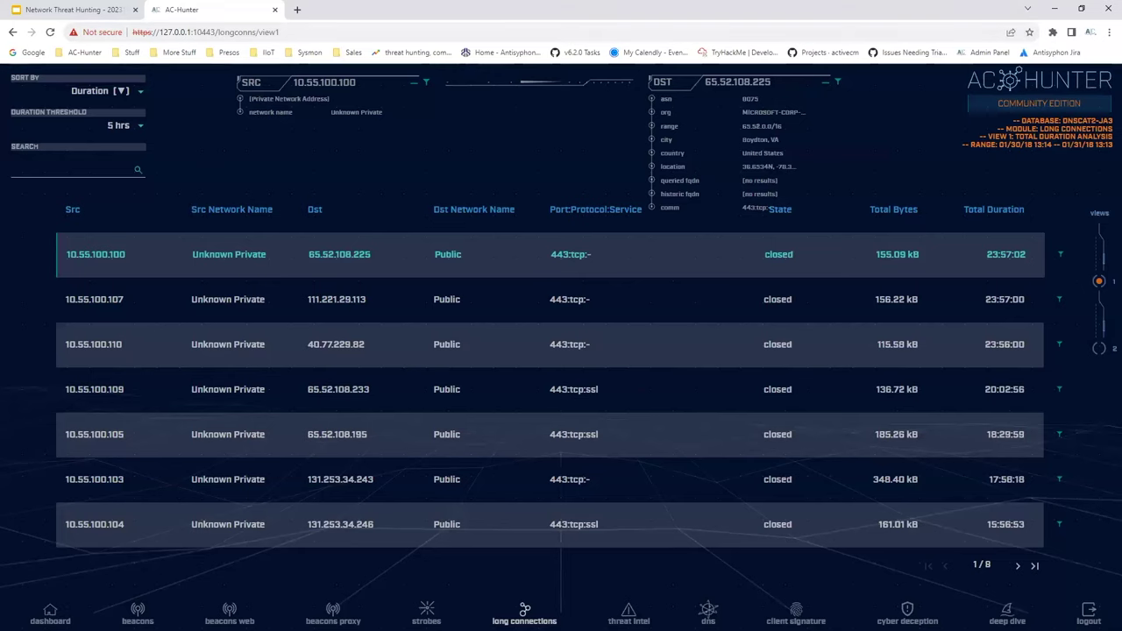
click(50, 603)
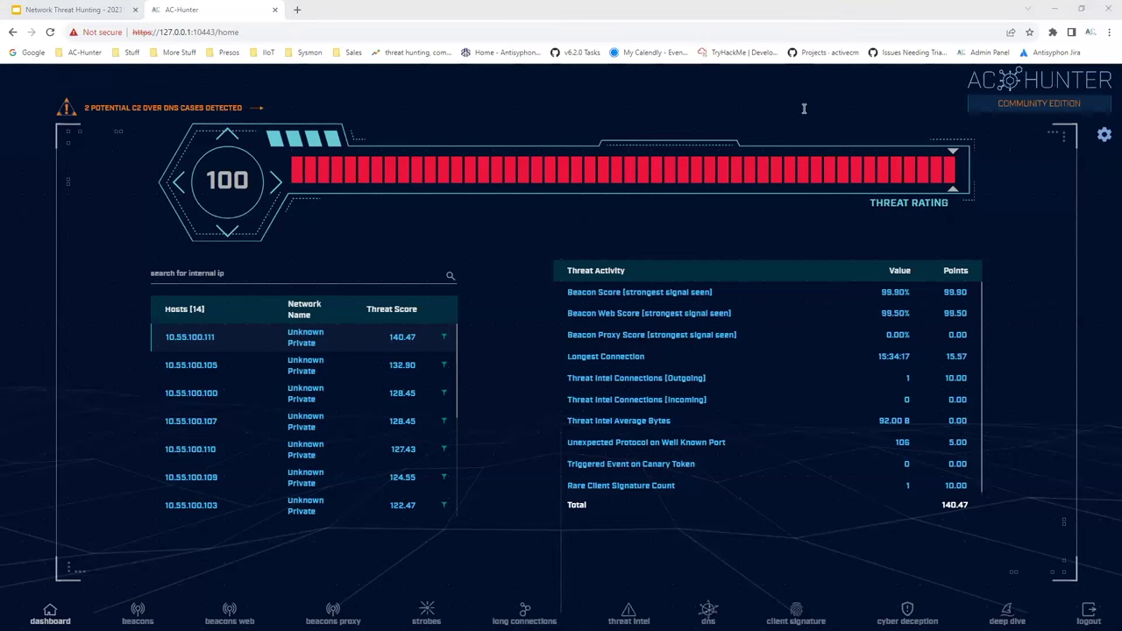
key(alt+Tab)
key(Return)
text(clear)
key(Return)
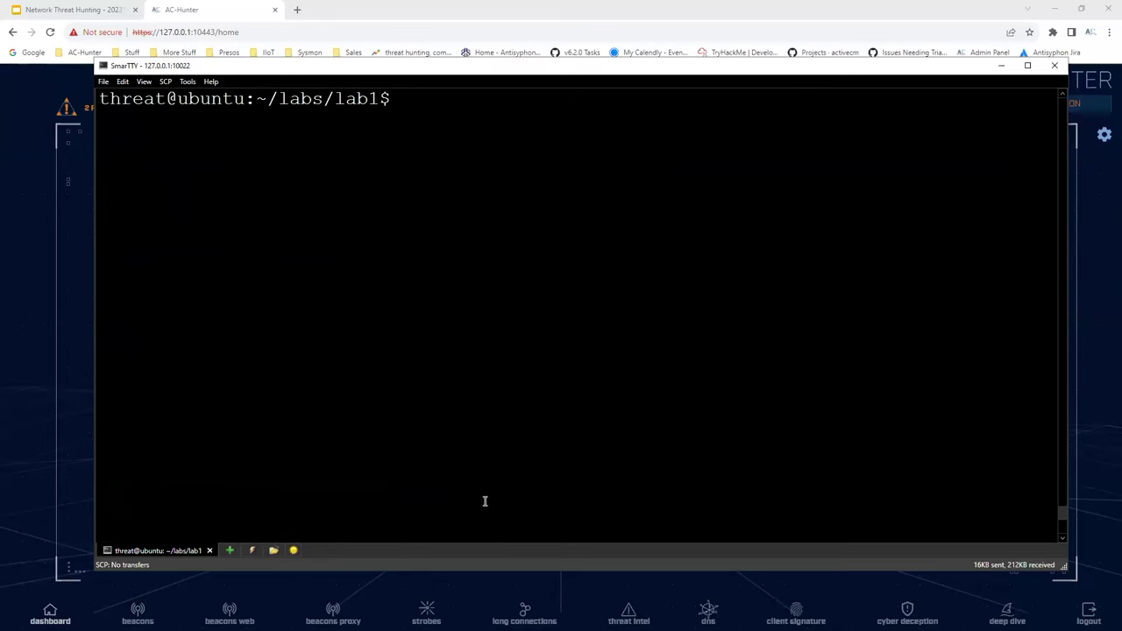
Step: List the log files in the lab1 folder and print the working directory path with pwd
text(ls)
key(Return)
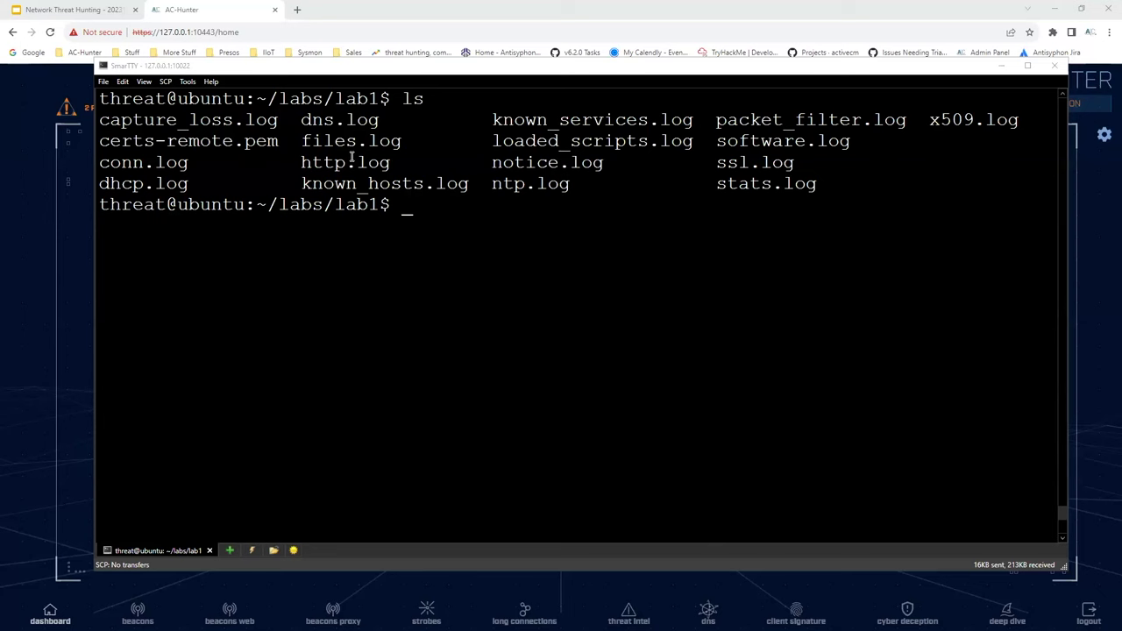
drag(100, 120, 824, 180)
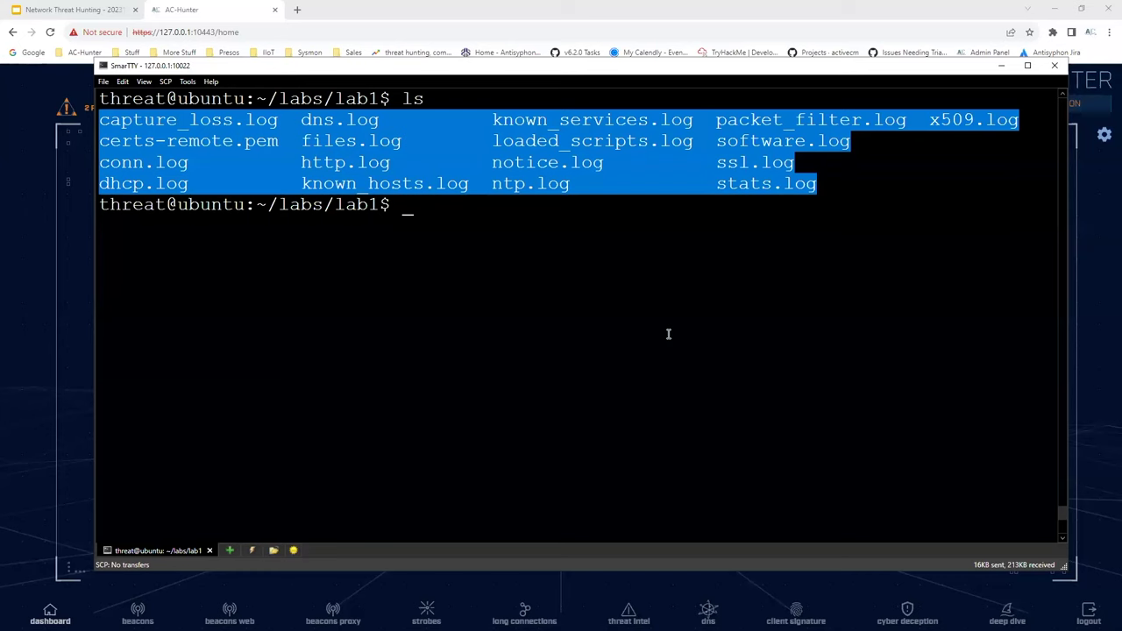
click(497, 268)
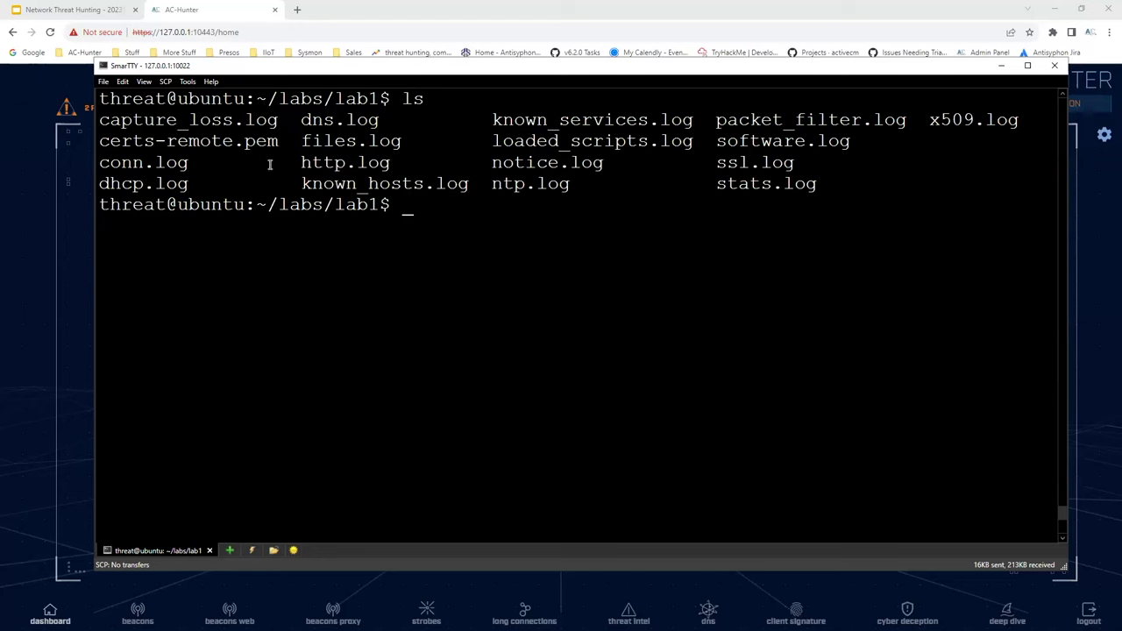
text(pwd)
key(Return)
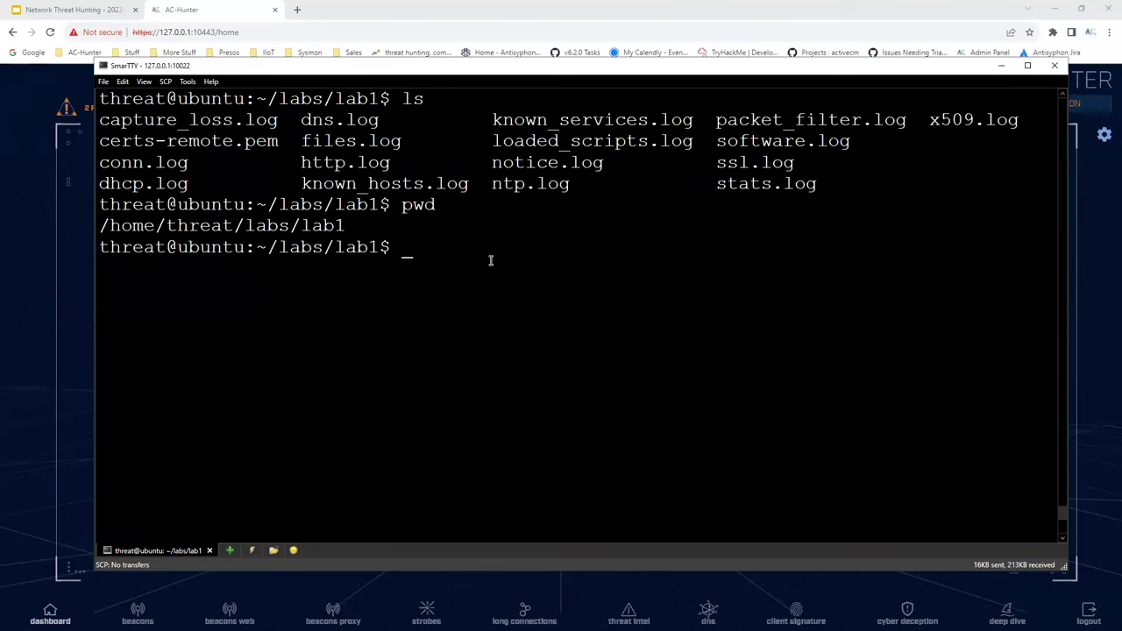
text(ls)
key(Return)
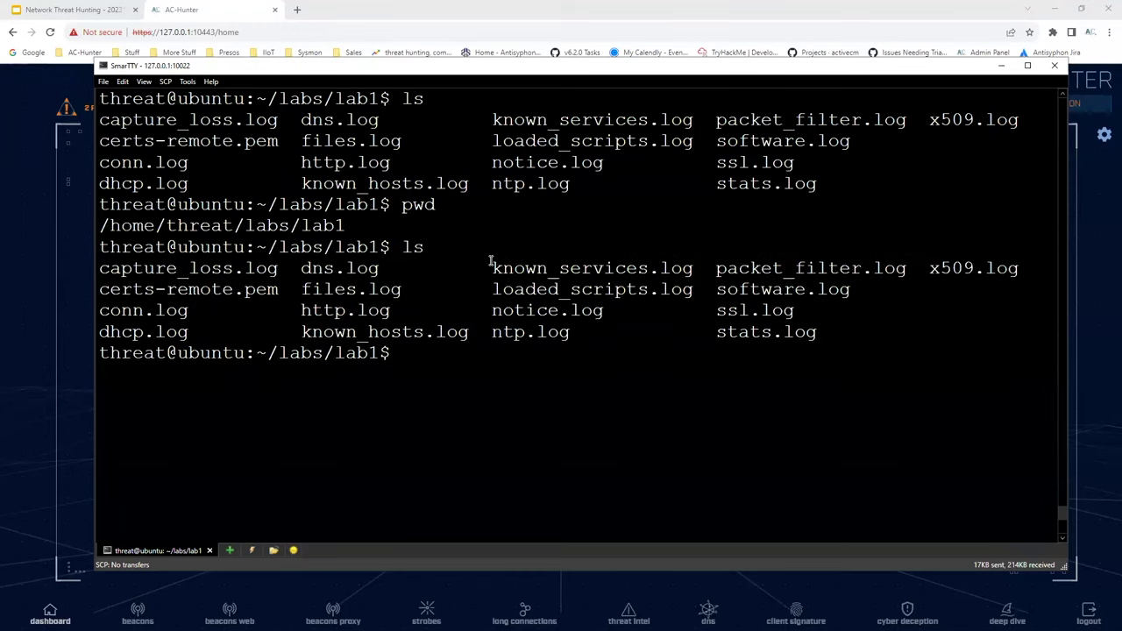
Step: Import all .log files of the current folder into a RITA database named lab1 with rita import
text(rita import )
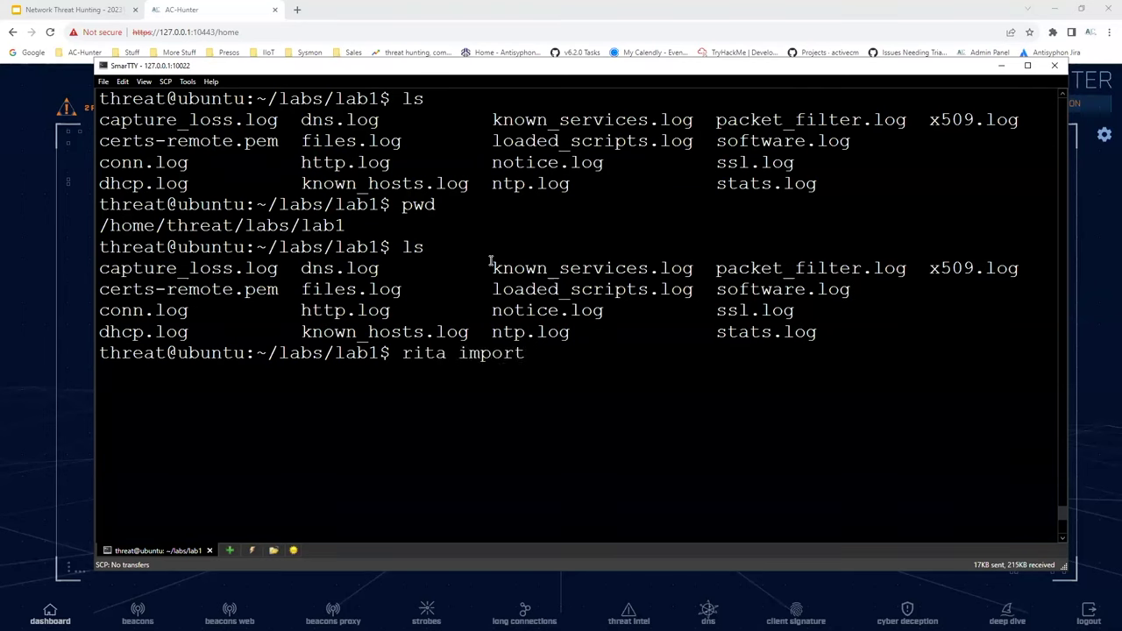
text(*.log)
text(lab1)
key(Return)
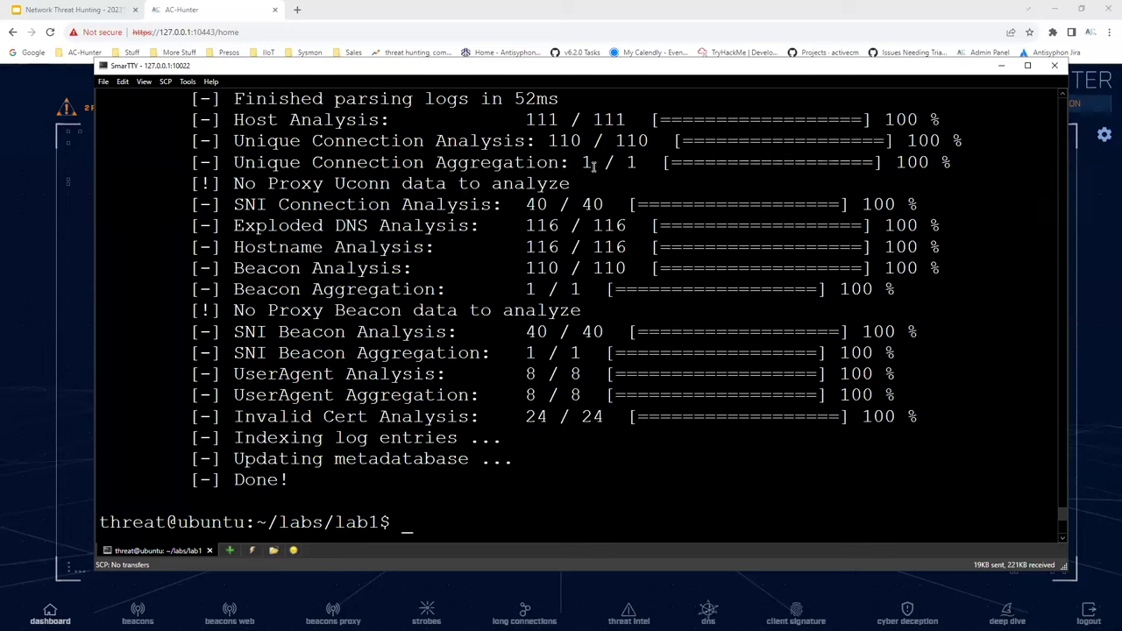
Step: Review the import output for connection aggregation, proxy data, SNI beacon, UserAgent and invalid certificate analysis
drag(581, 163, 638, 163)
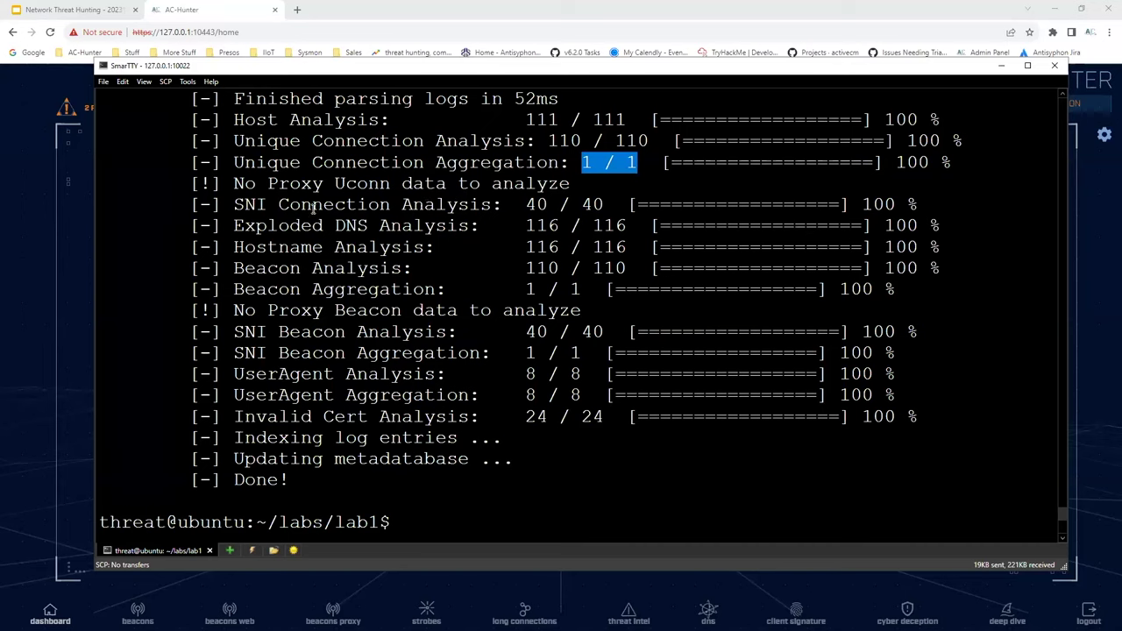
drag(235, 183, 570, 184)
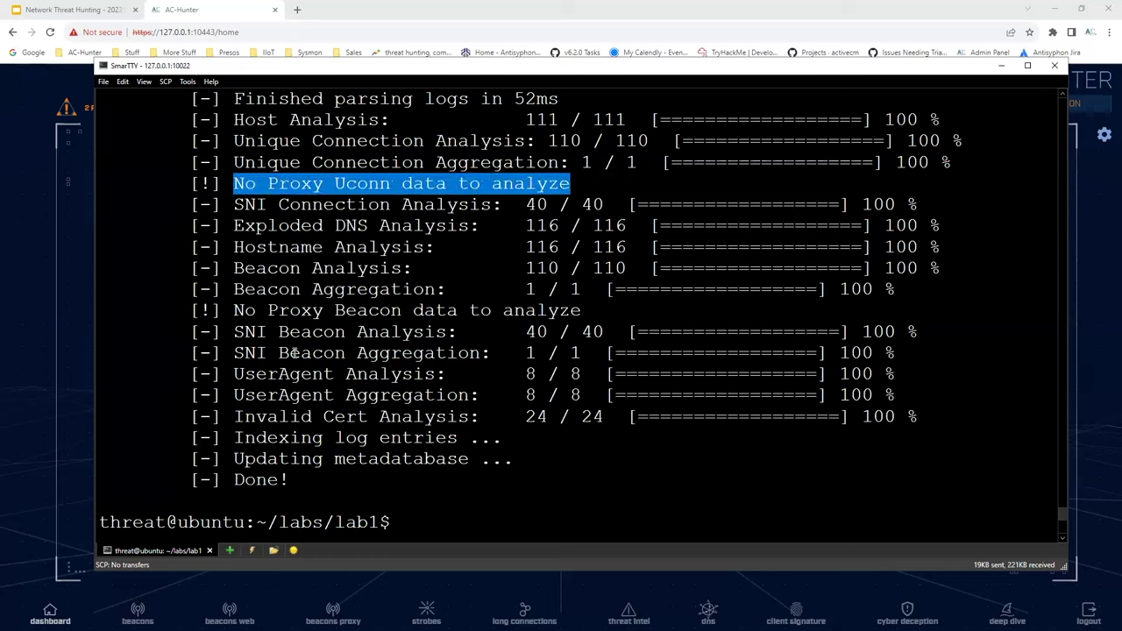
drag(237, 330, 603, 331)
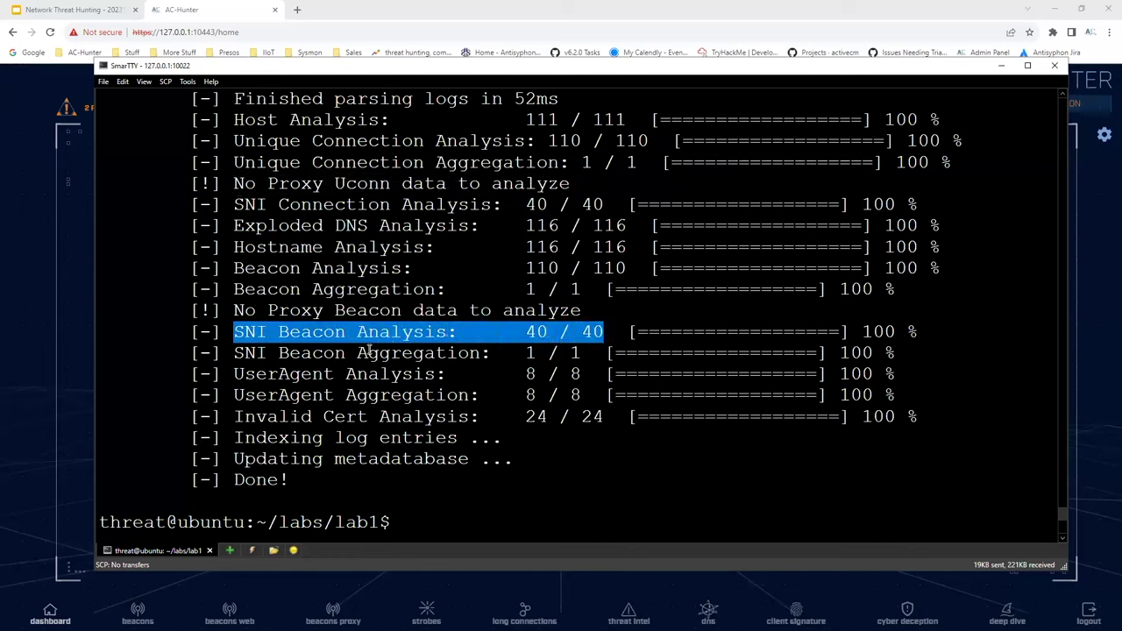
drag(235, 374, 591, 374)
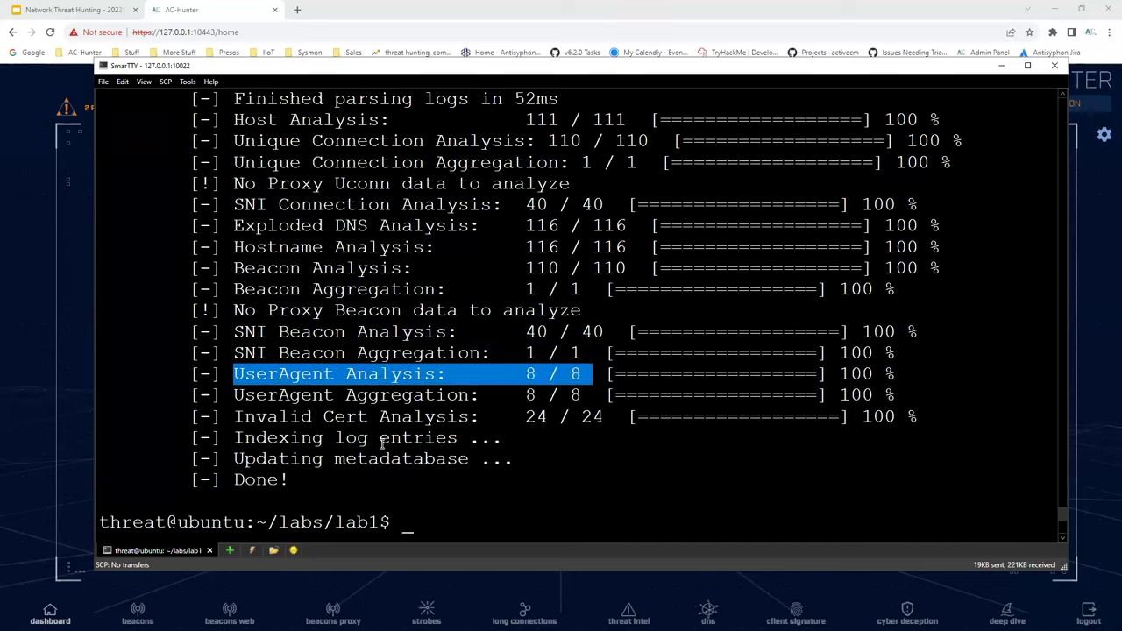
drag(235, 416, 603, 417)
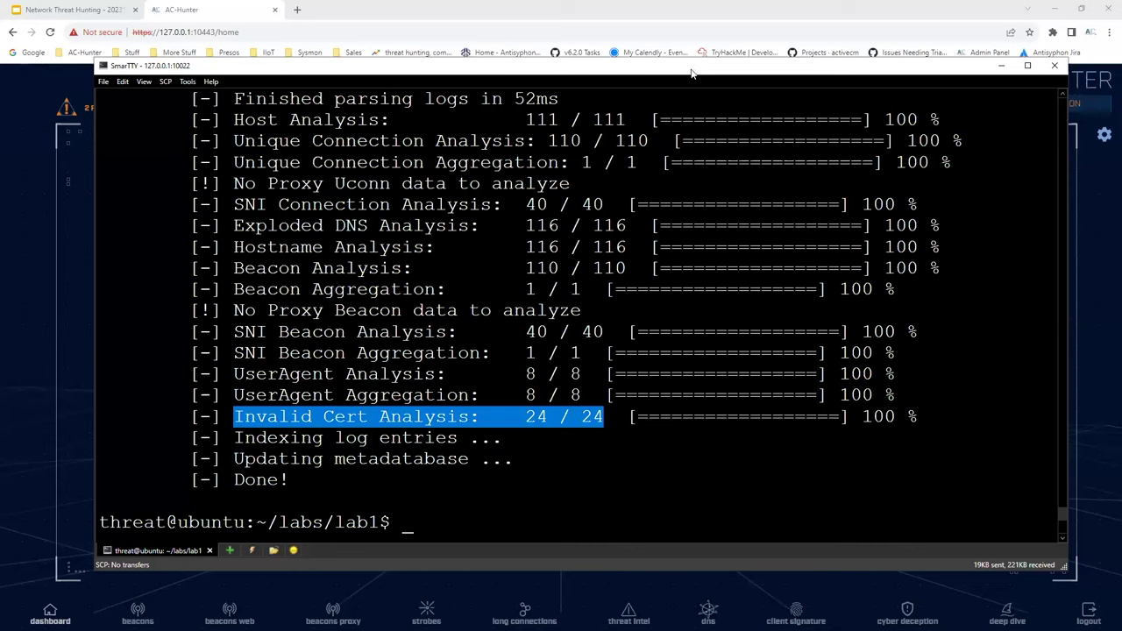
Step: Switch back to AC-Hunter and load the lab1 database in its settings
key(alt+Tab)
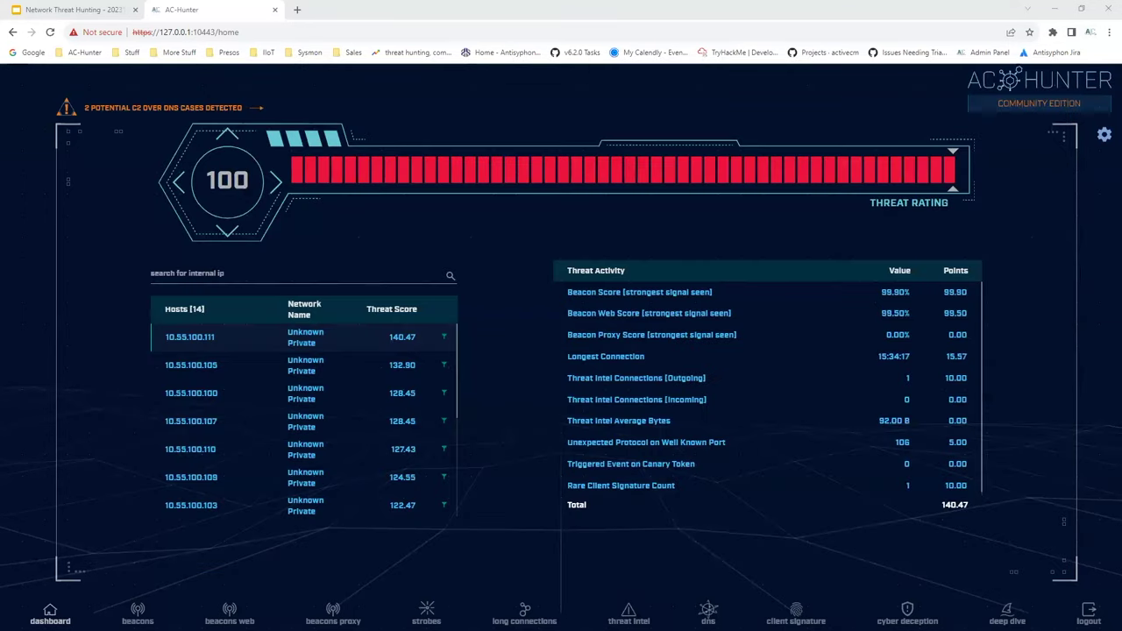
click(1103, 139)
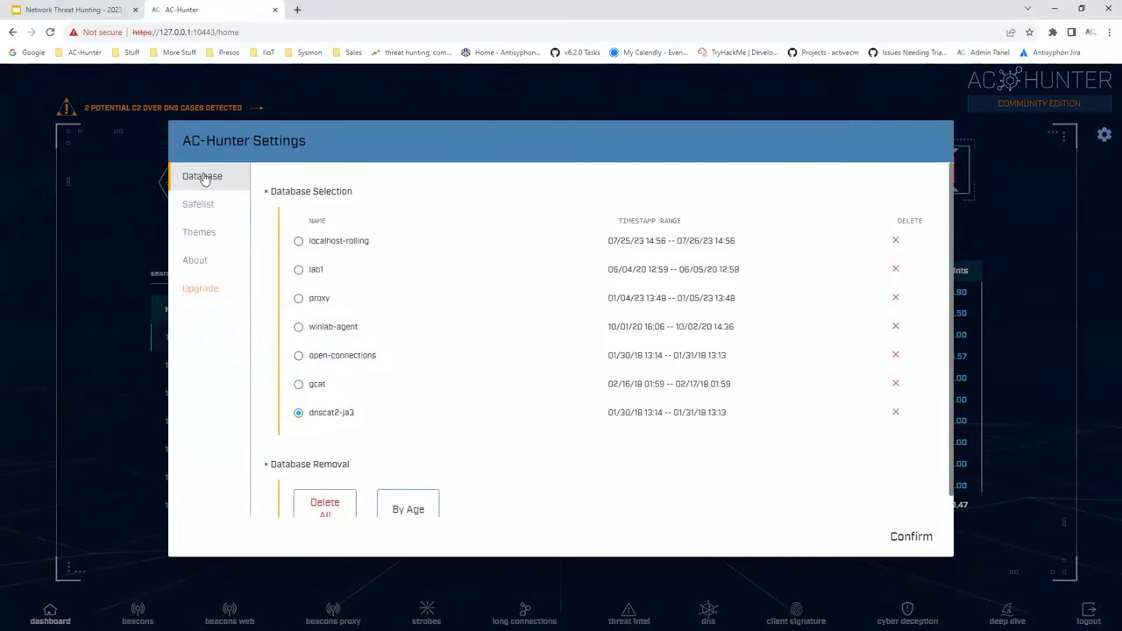
click(298, 271)
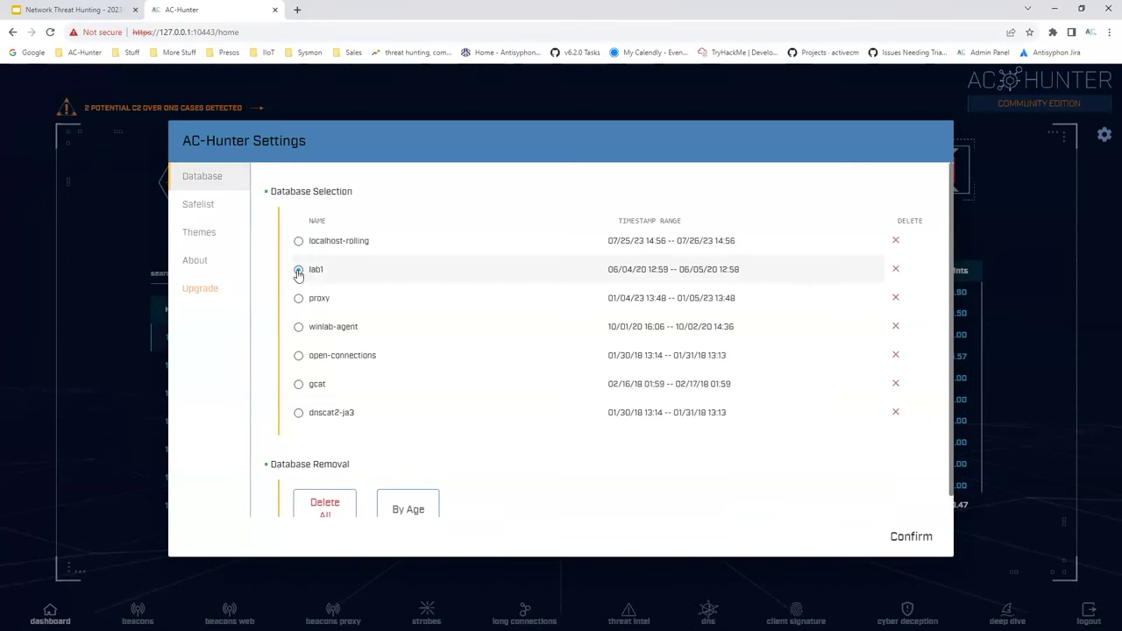
click(909, 537)
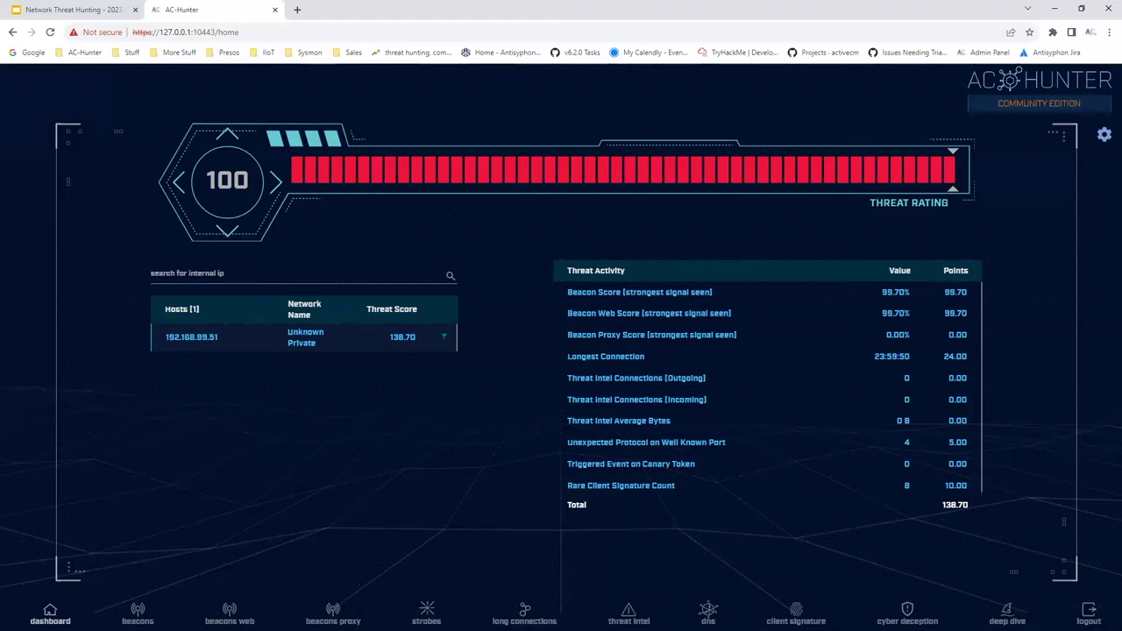
Step: Switch to the Network Threat Hunting slides and present them in full screen
click(69, 10)
click(92, 91)
click(97, 108)
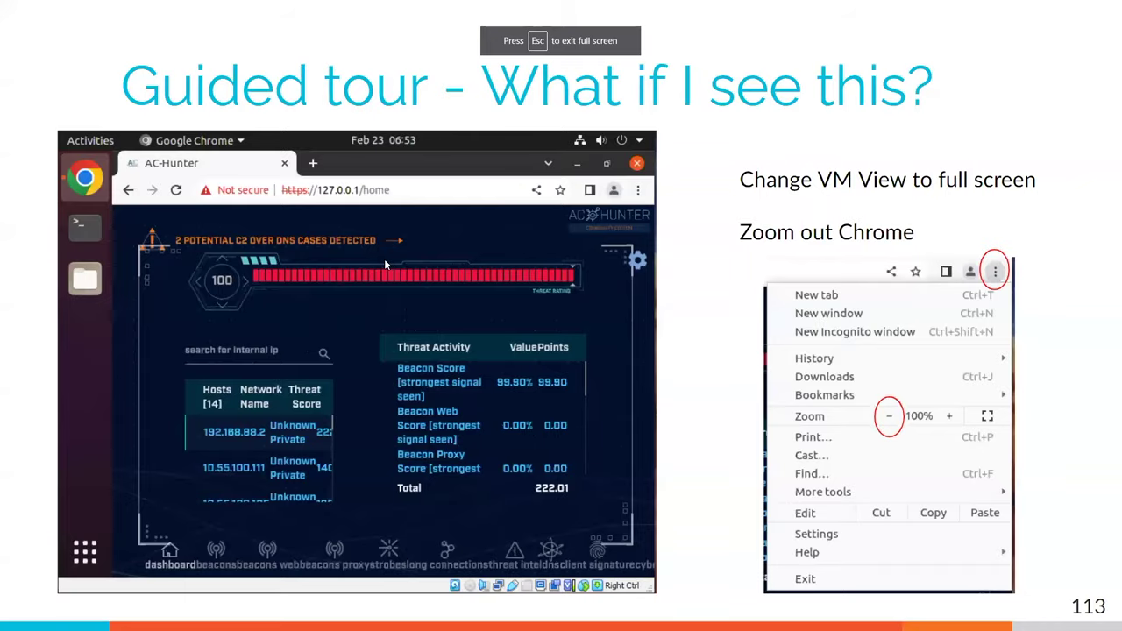
Step: Advance the presentation through the database and safelist slides up to the "Guided walkthrough - Safelist" slide
key(Right)
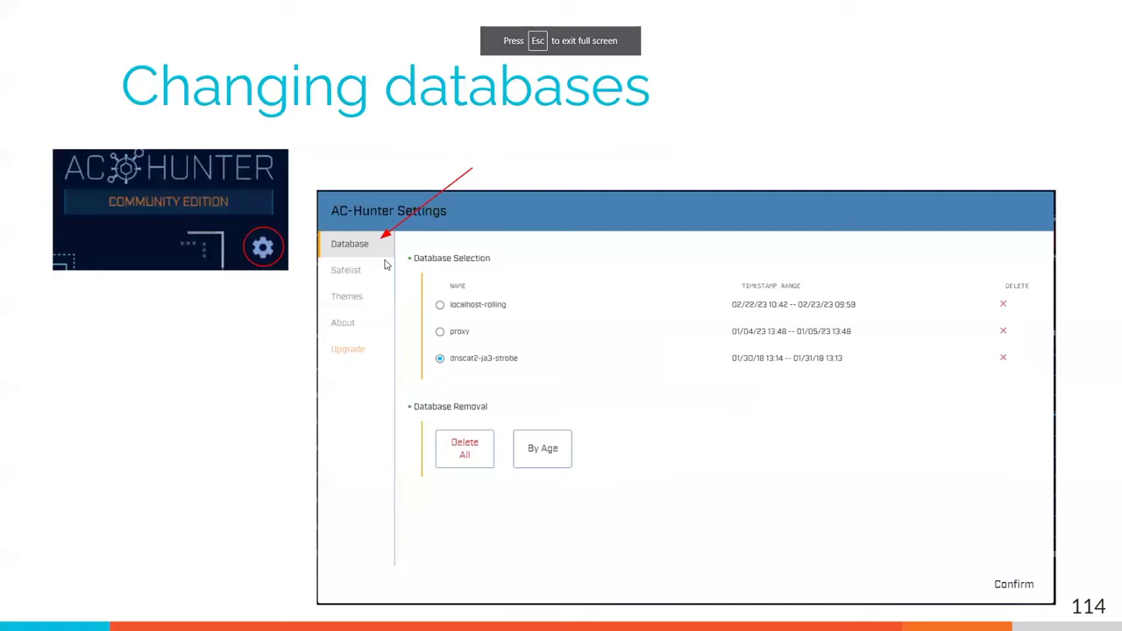
key(Right)
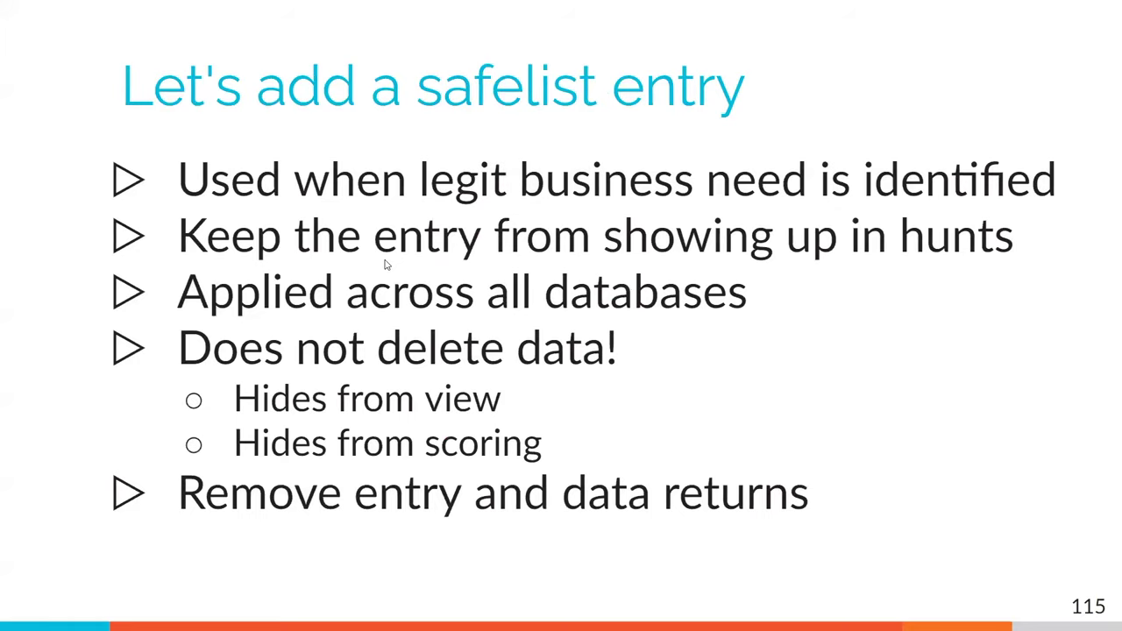
key(Right)
key(Right)
key(Right)
key(Right)
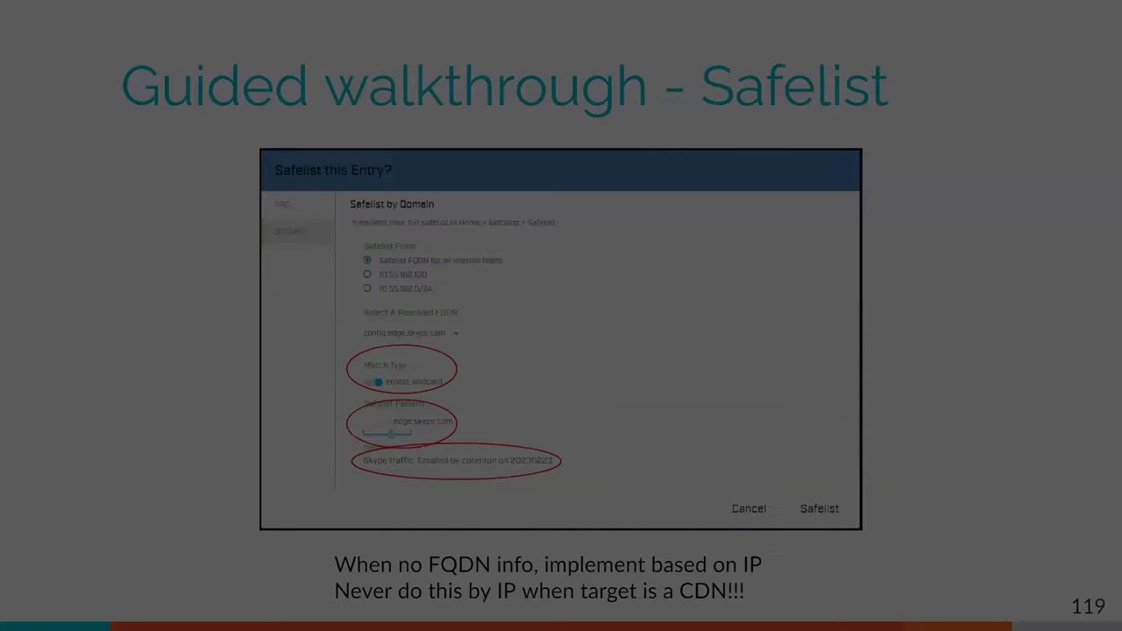
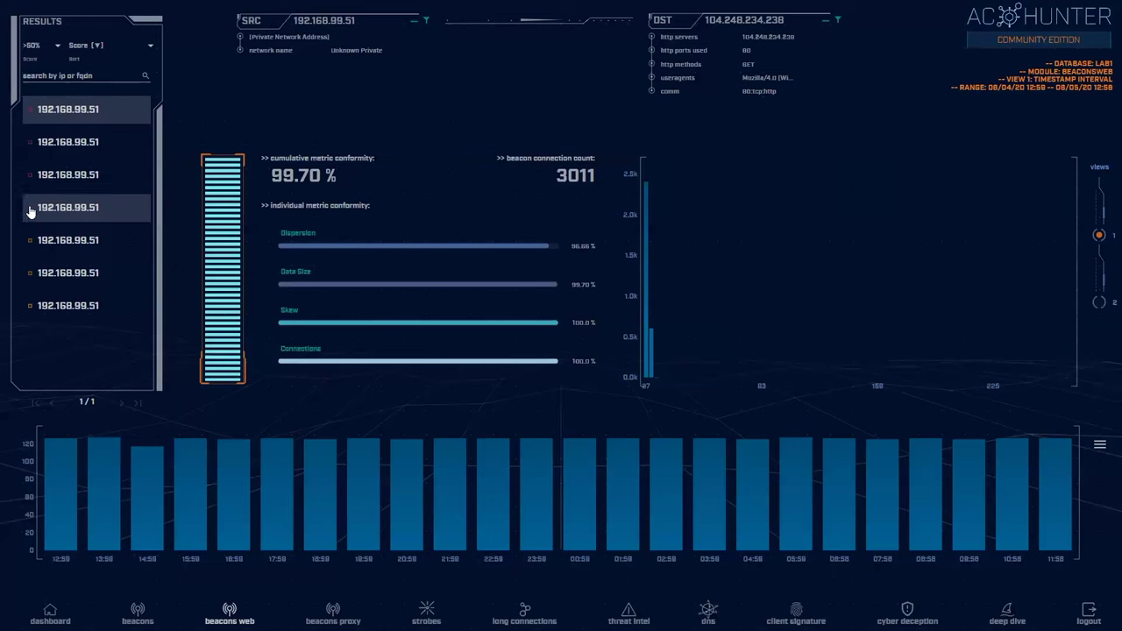
Step: Review the last, first and second web beacon results of lab1, comparing their destinations, scores and timing histograms
click(63, 308)
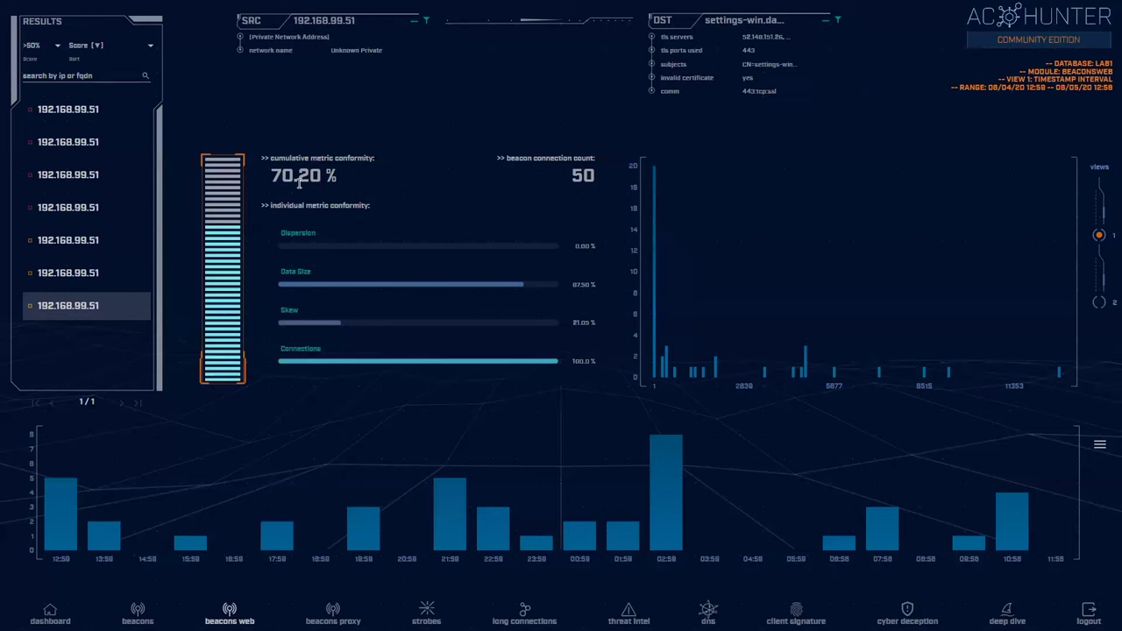
click(63, 113)
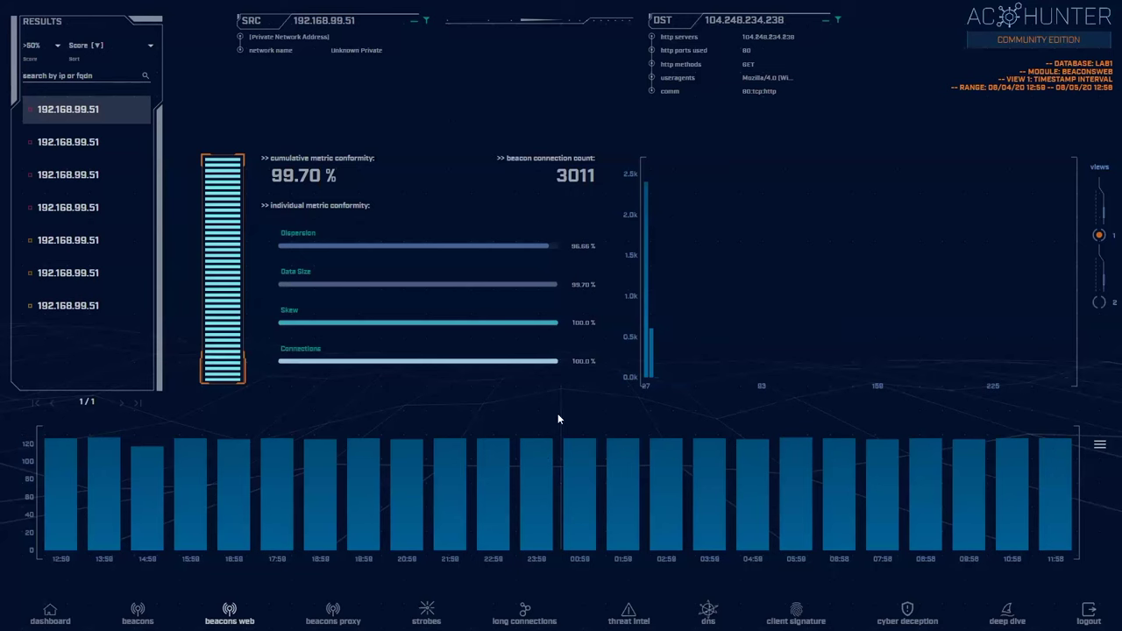
mouse_move(651, 374)
mouse_move(94, 112)
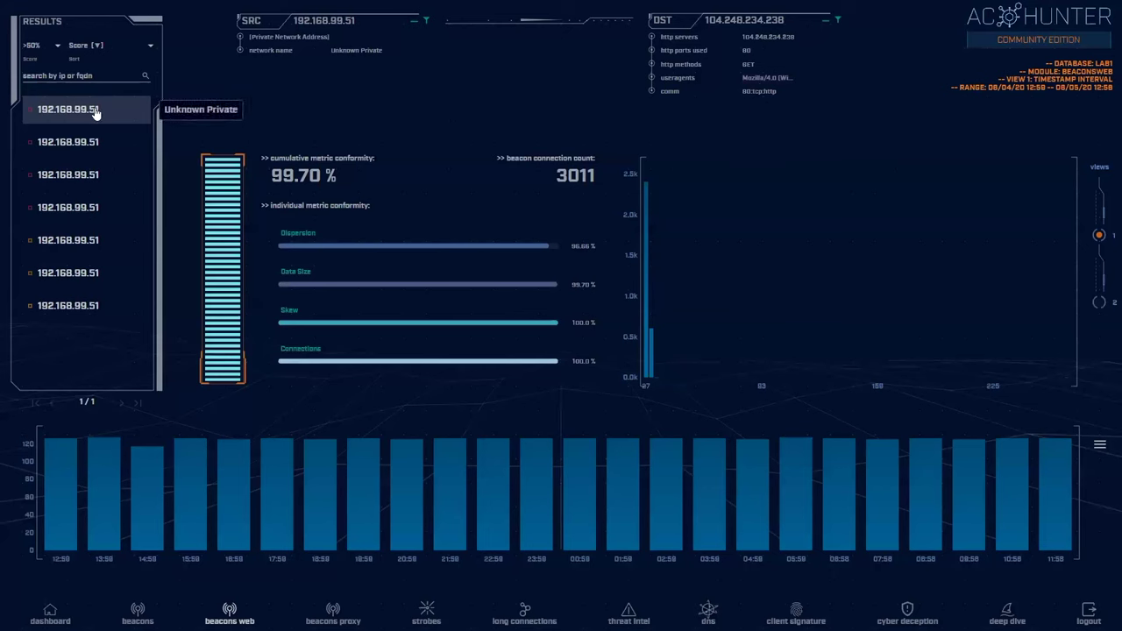
click(64, 146)
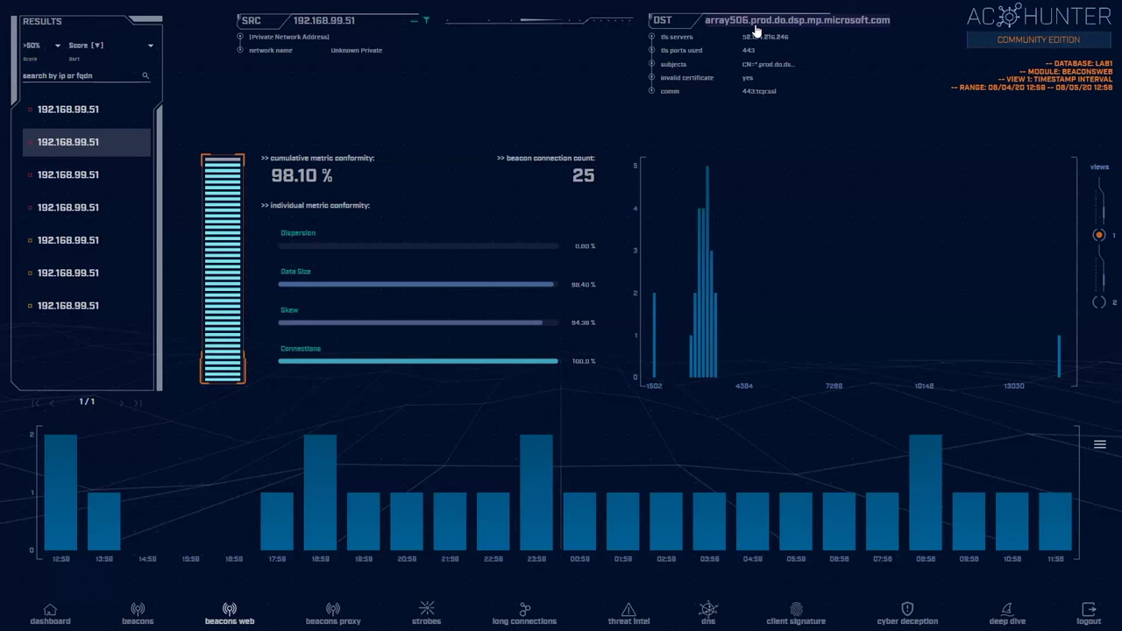
Step: Open the third web beacon and look up its HTTP server IP 2.17.75.203 in VirusTotal, then return to full-screen AC-Hunter
click(100, 181)
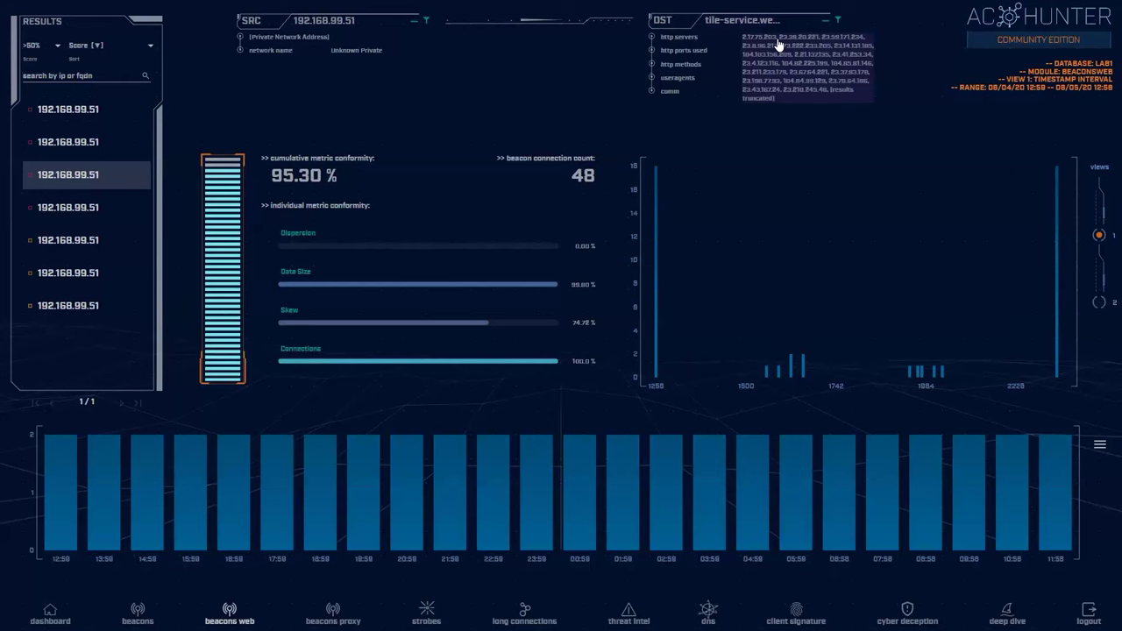
click(778, 44)
mouse_move(776, 76)
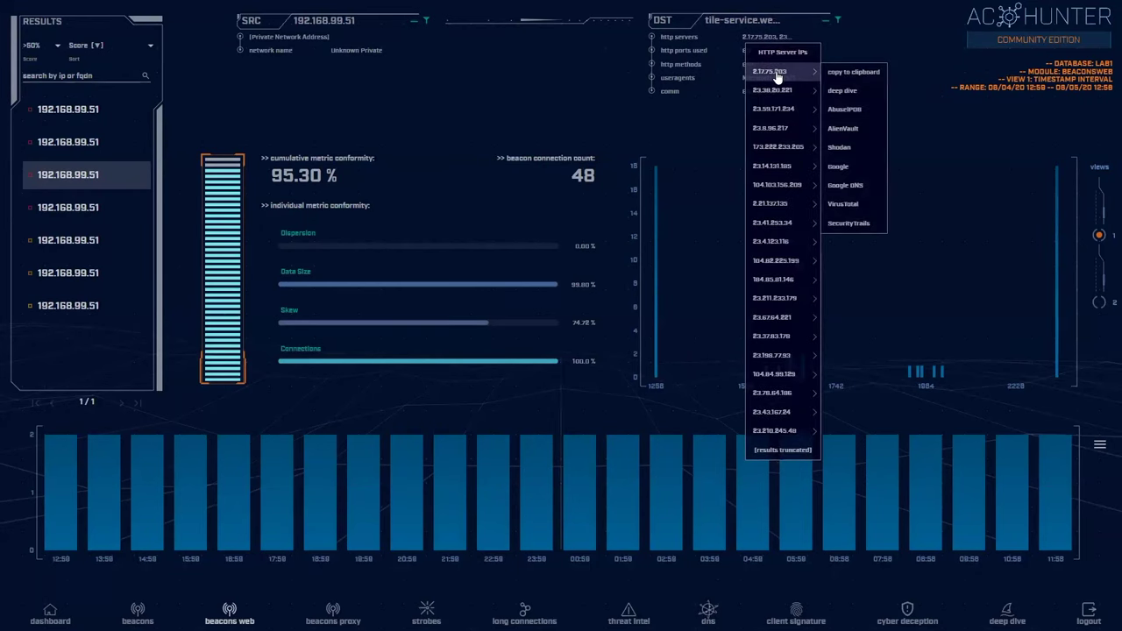
click(846, 204)
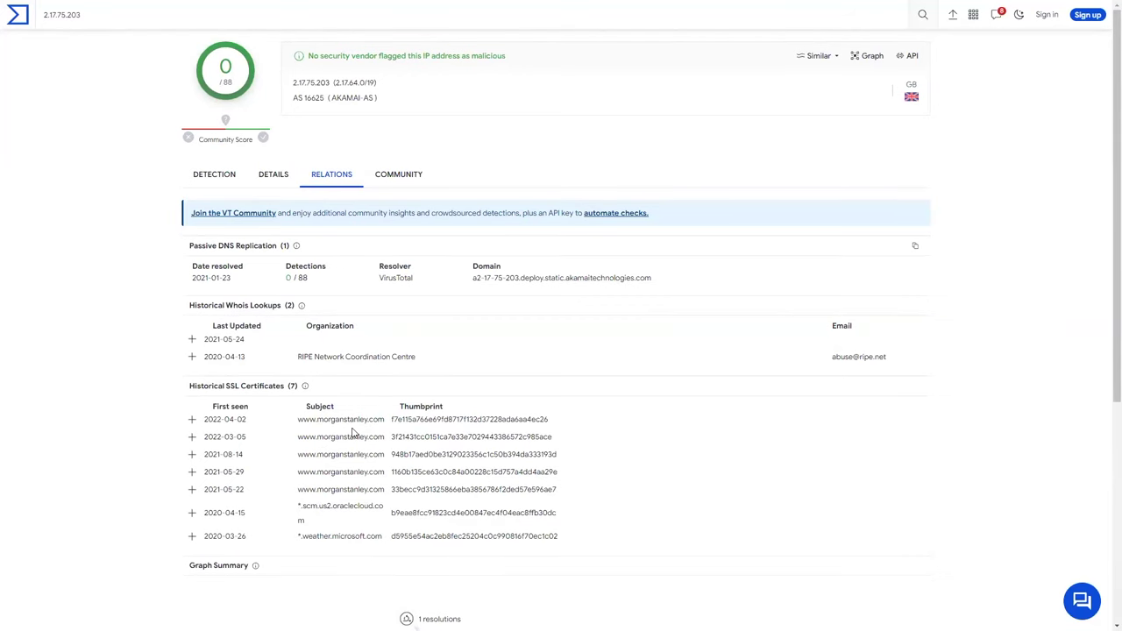
scroll(351, 432, down, 1)
scroll(350, 431, up, 1)
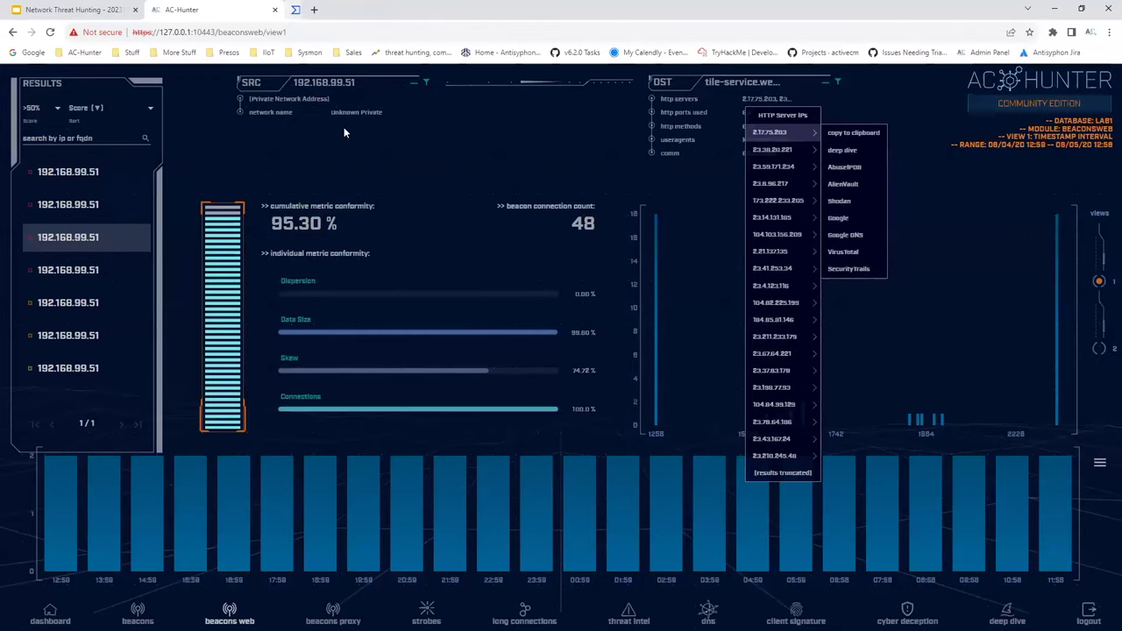
click(478, 139)
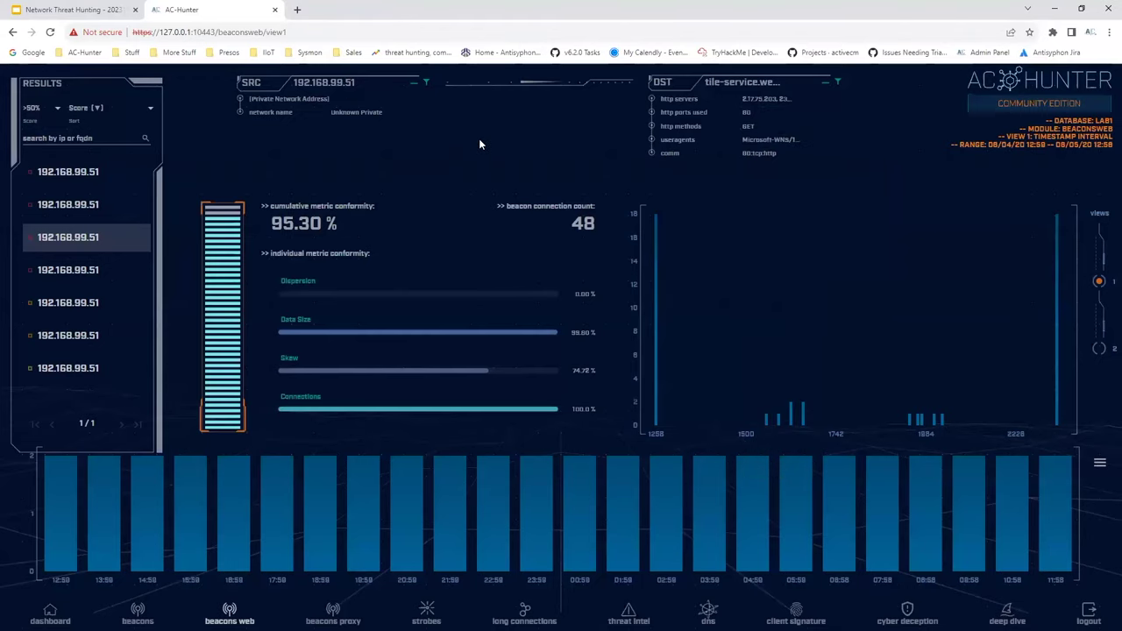
key(F11)
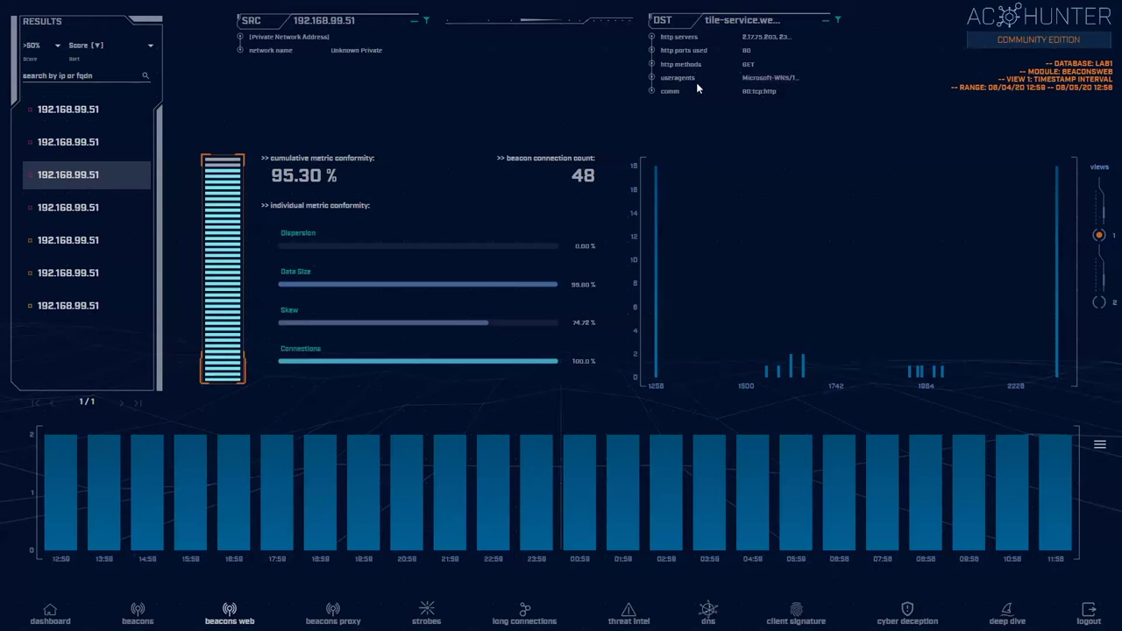
Step: Review the fourth, fifth and sixth web beacon results and compare them with the first two, checking each destination and beacon pattern
click(92, 207)
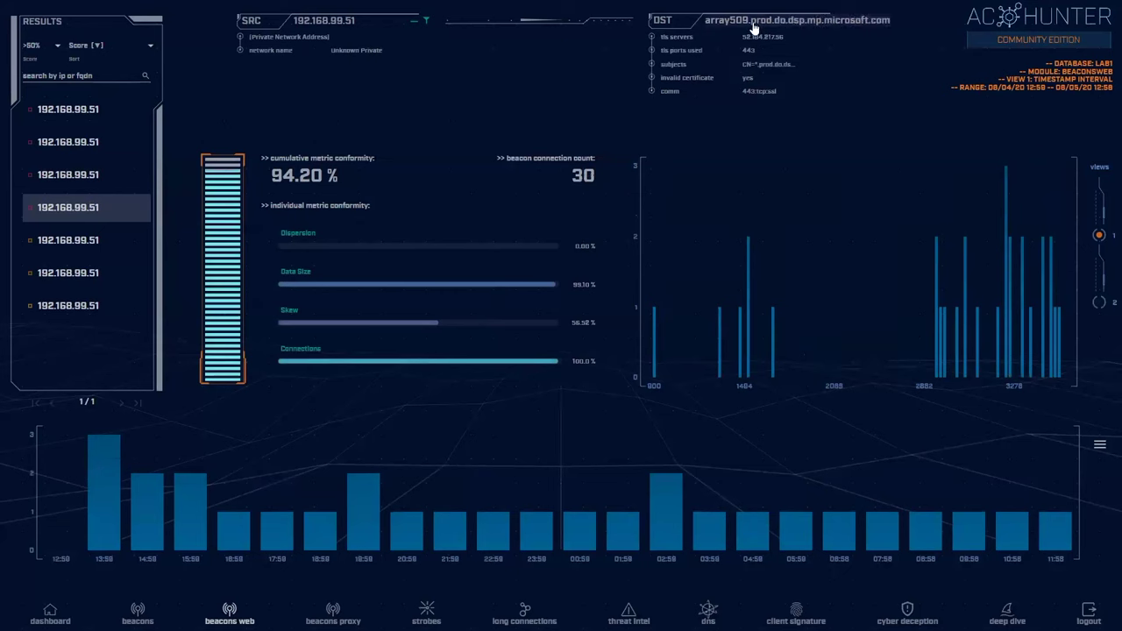
click(123, 142)
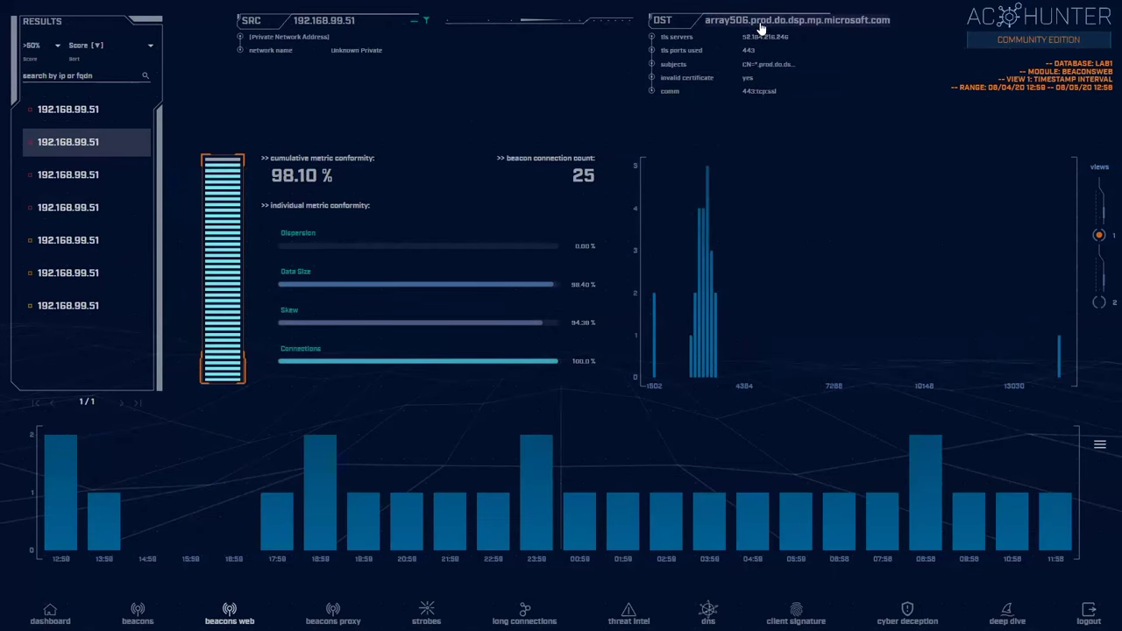
click(85, 216)
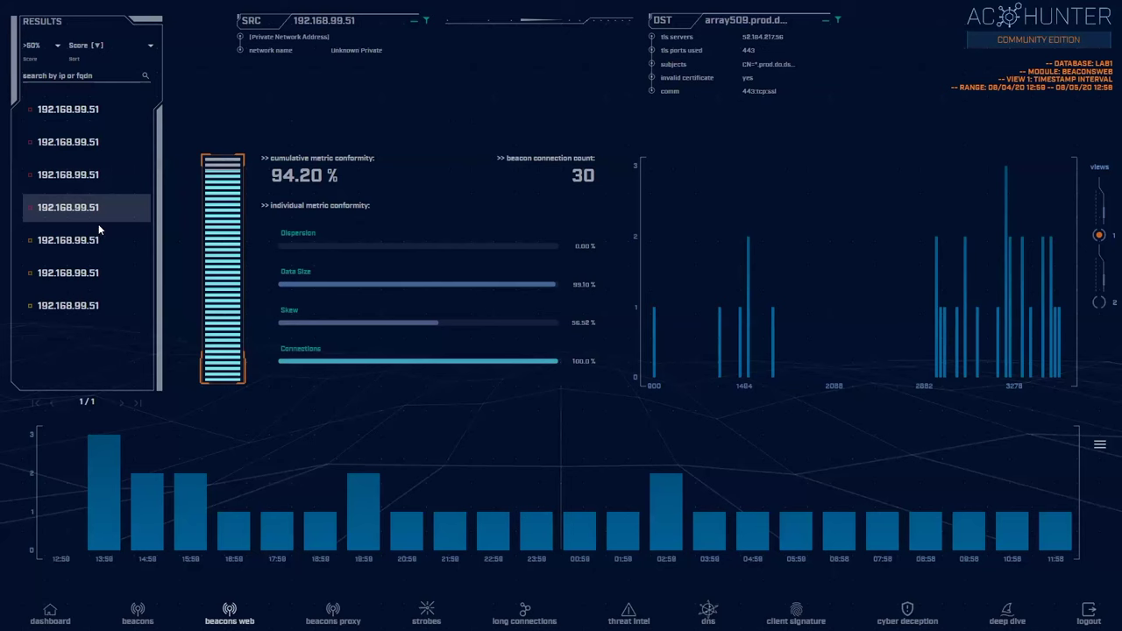
click(82, 247)
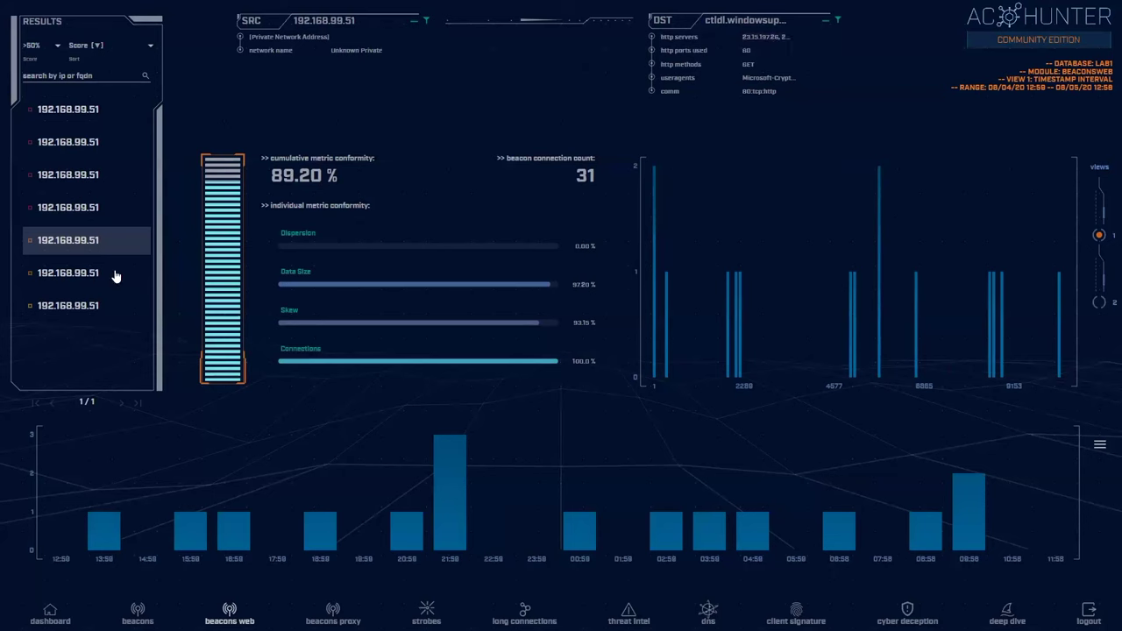
click(46, 273)
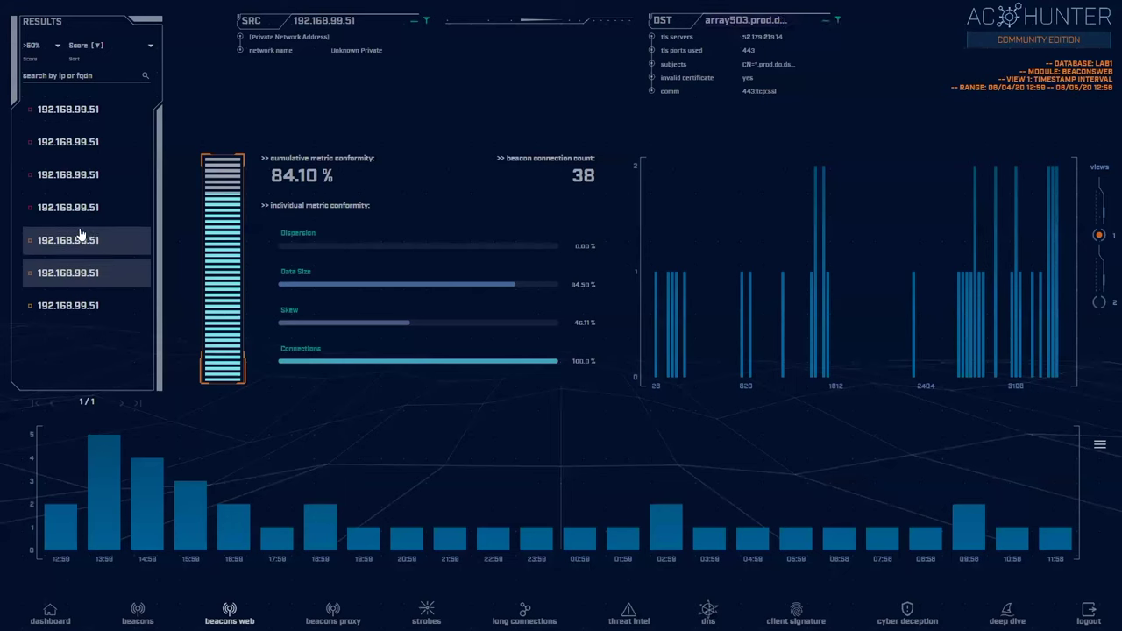
click(86, 112)
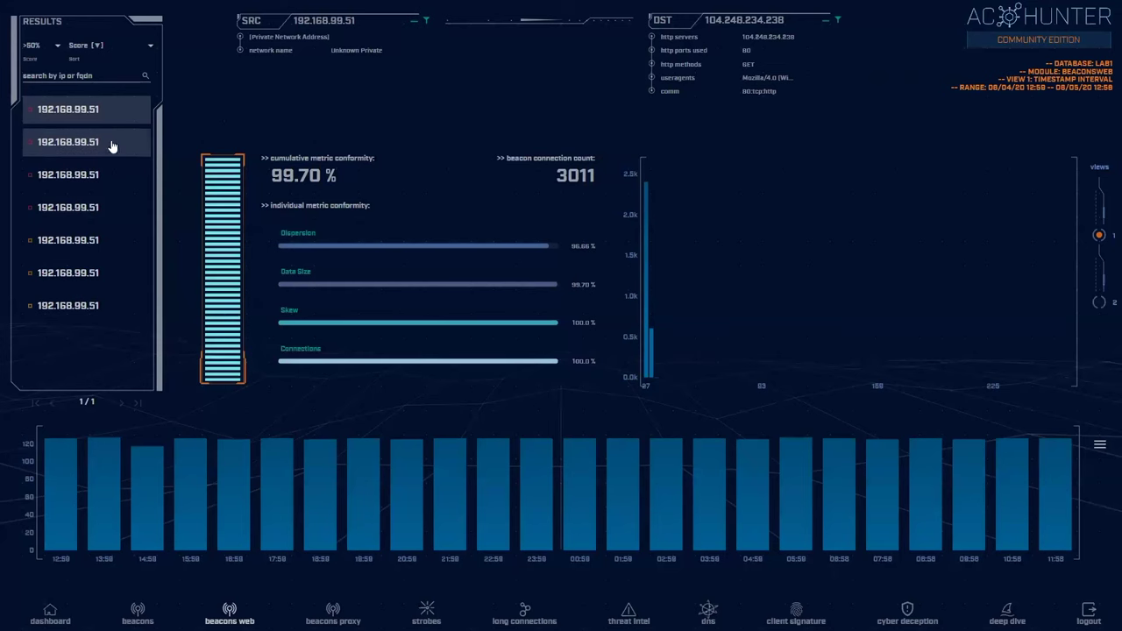
click(44, 143)
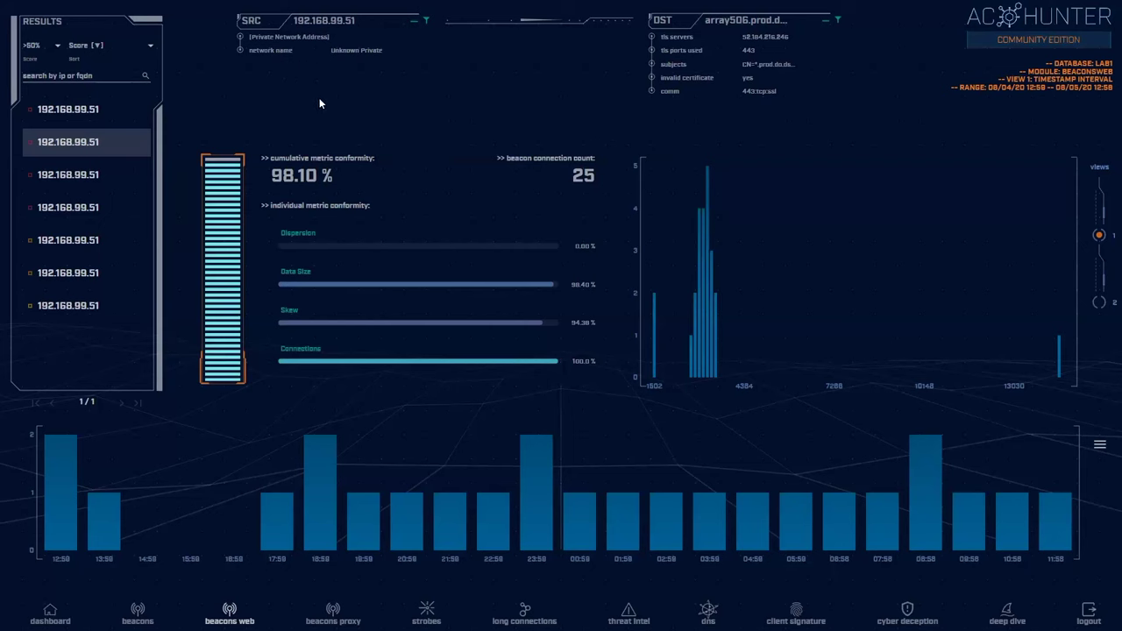
Step: Switch to the Network Threat Hunting slides and present them in full screen from the Lab1 slide
key(F11)
click(88, 12)
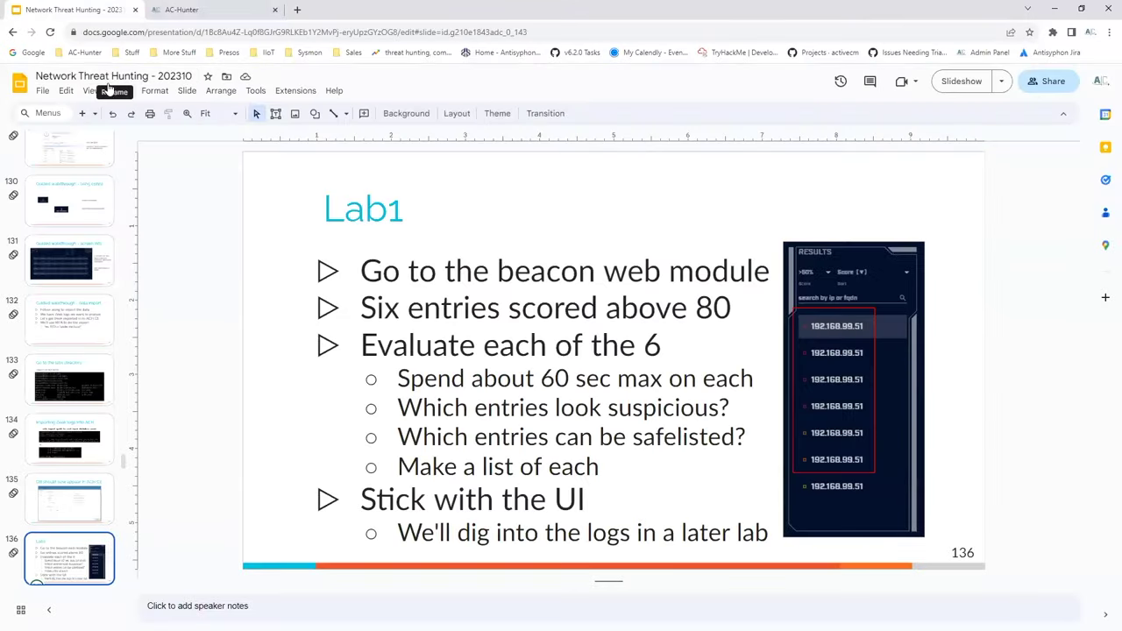
click(91, 91)
click(94, 111)
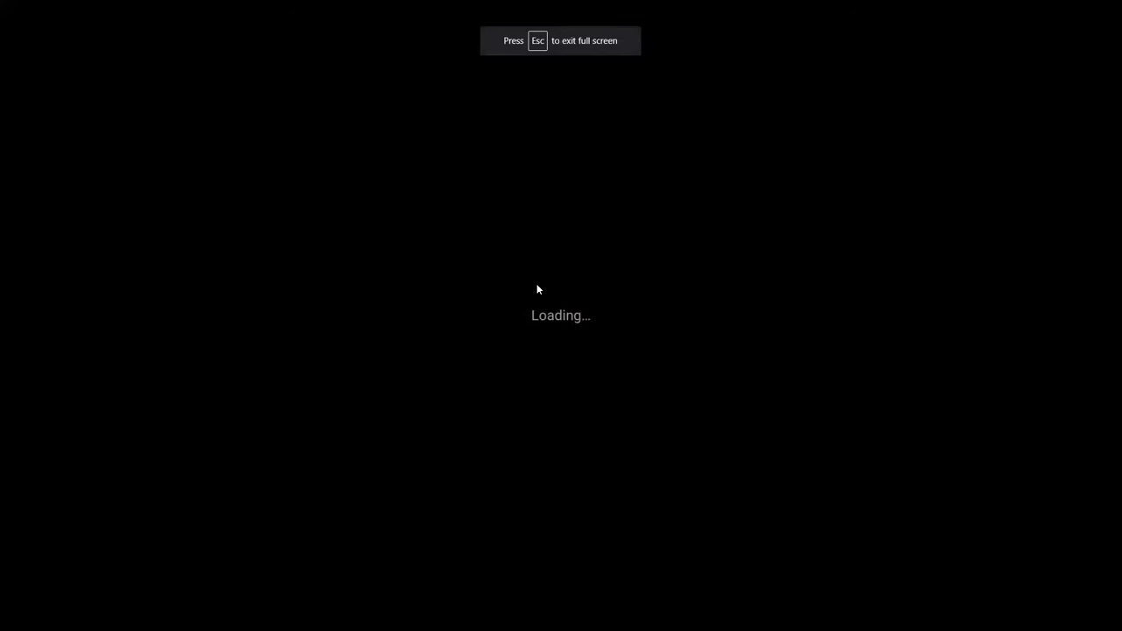
key(Right)
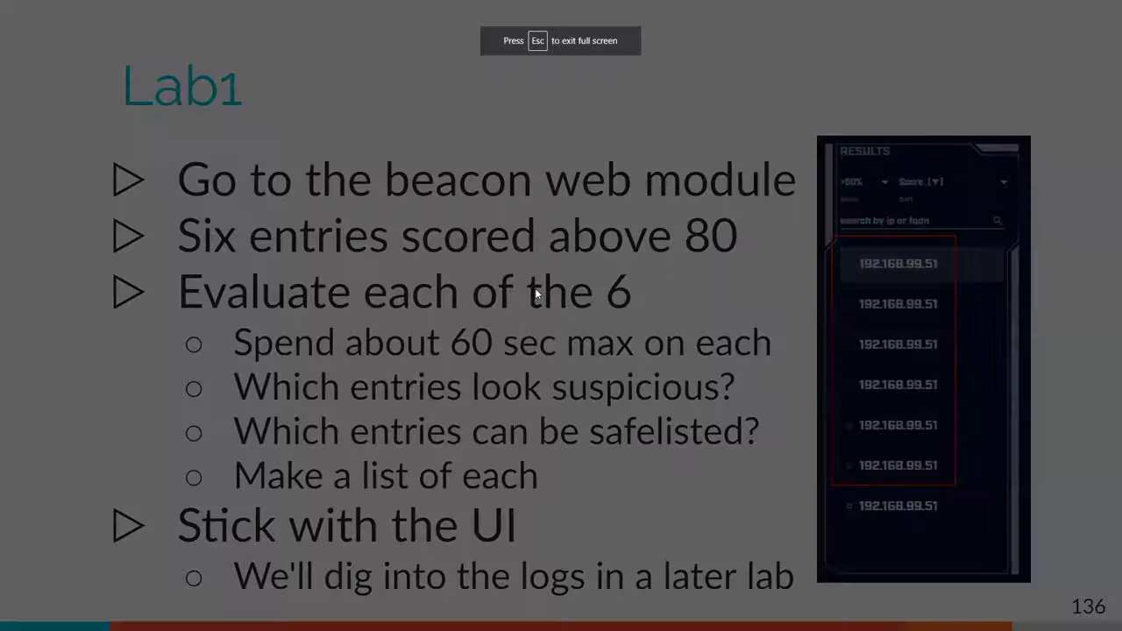
key(Right)
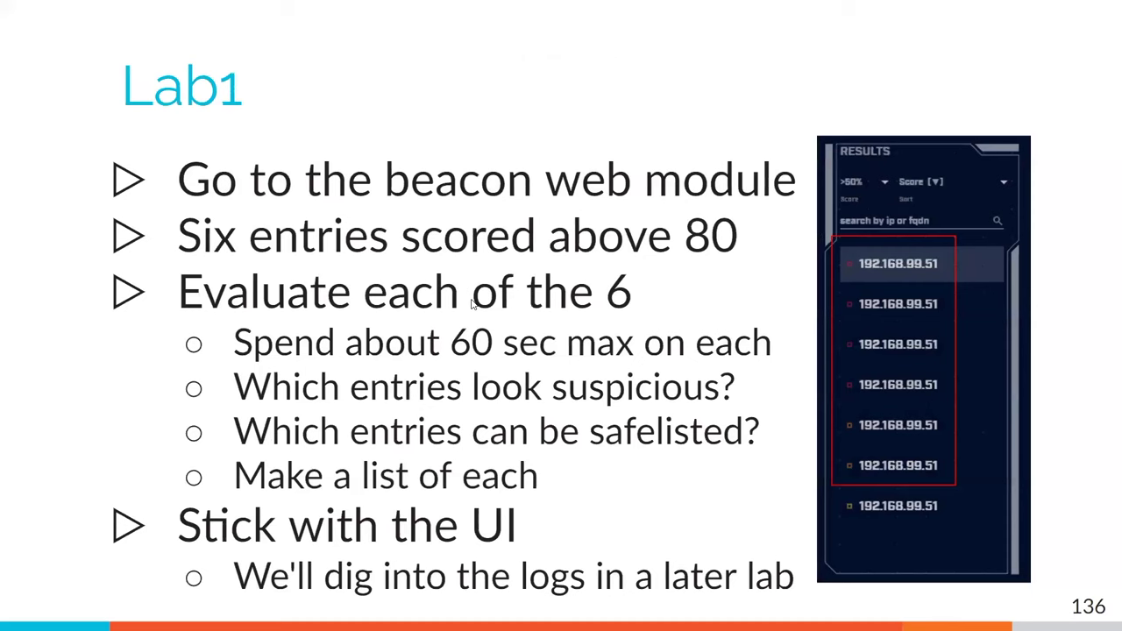
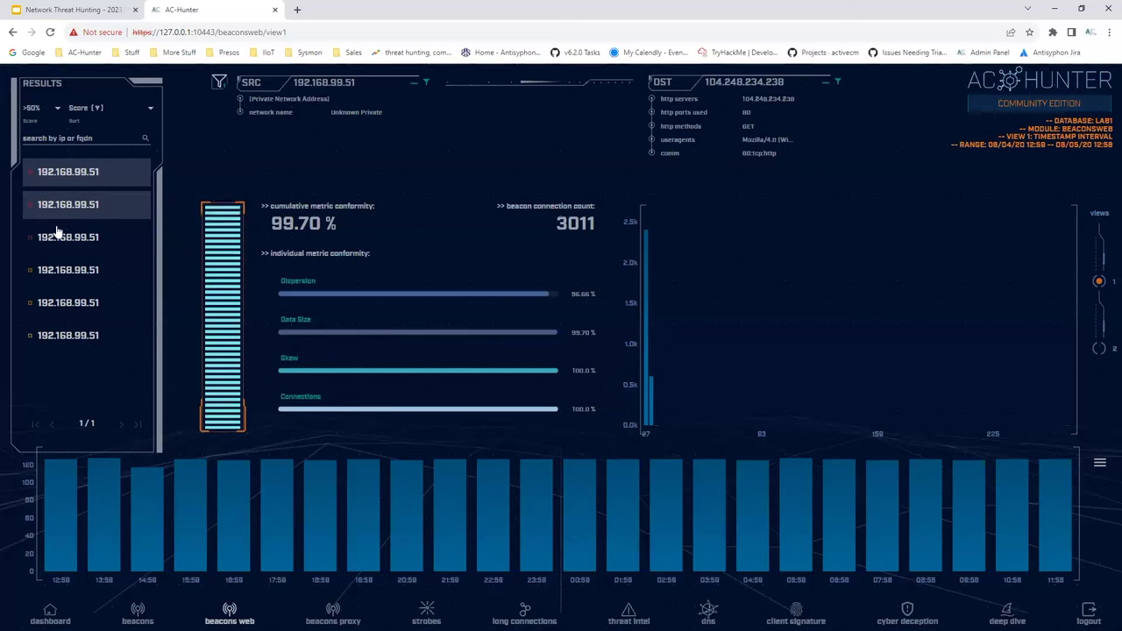
Step: Safelist the second web beacon by domain for all internal hosts, with the wildcard pattern *.prod.do.dsp.mp.microsoft.com
click(100, 171)
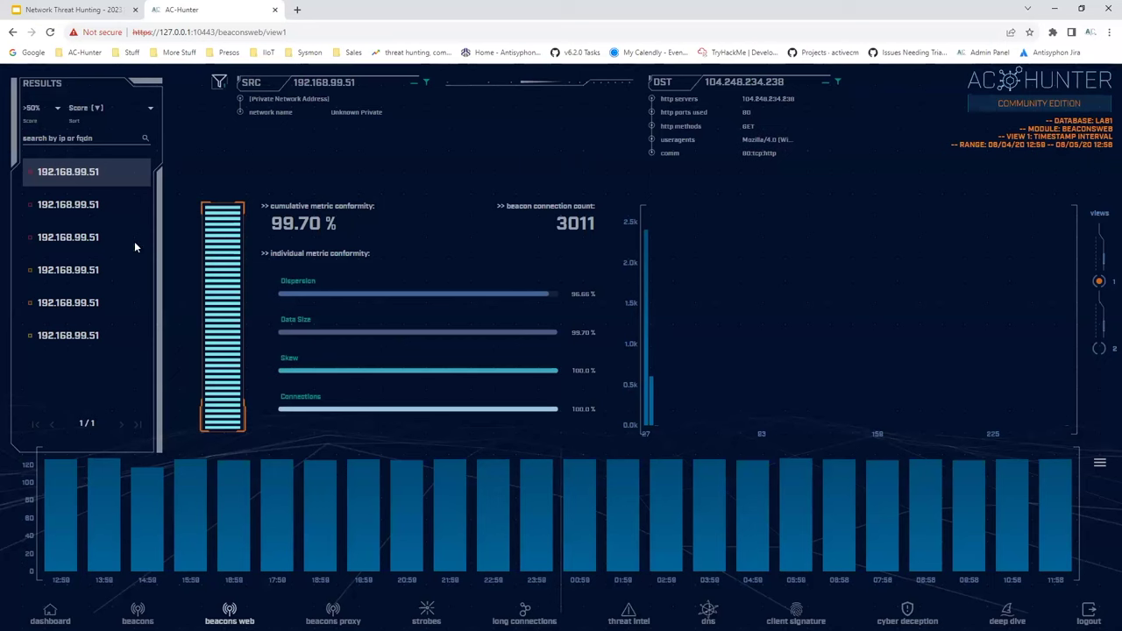
click(100, 208)
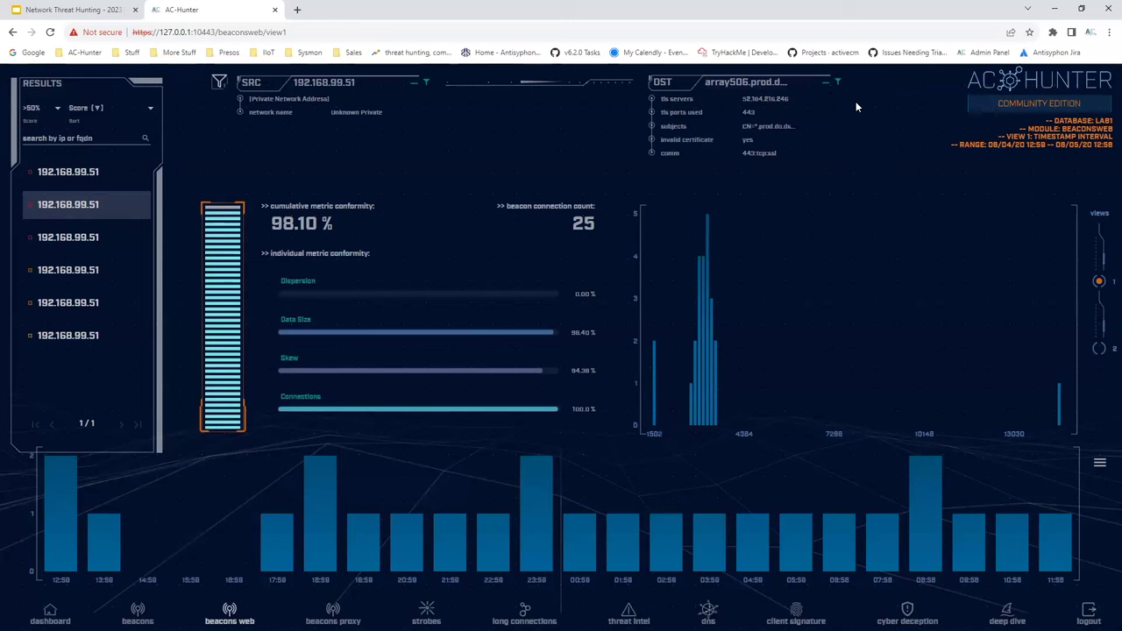
click(838, 81)
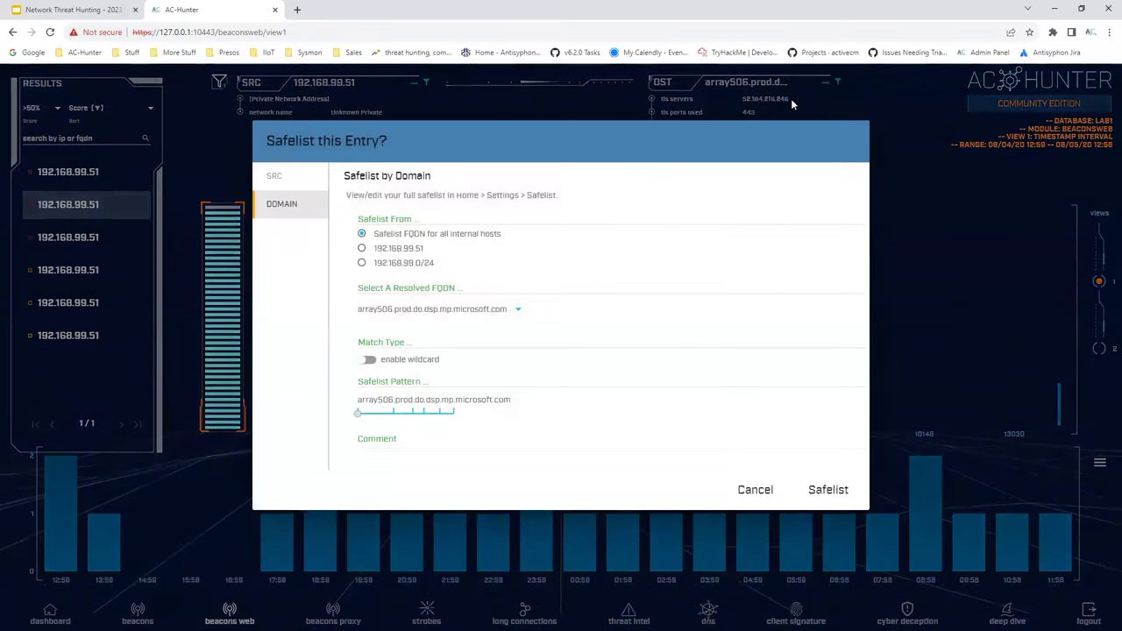
click(378, 362)
click(399, 418)
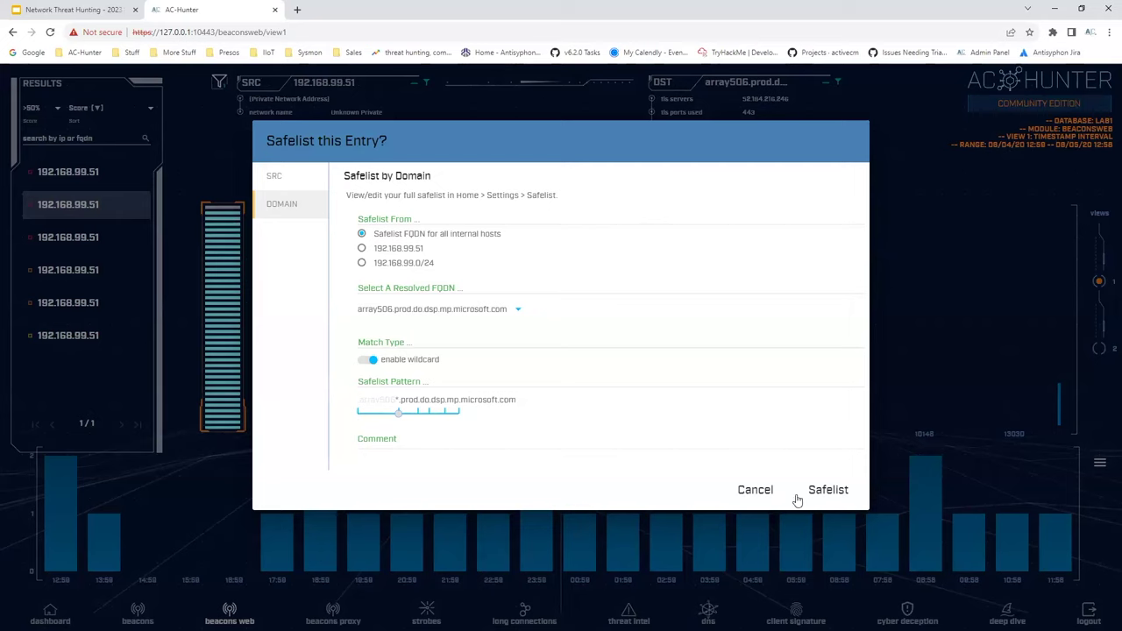
click(832, 489)
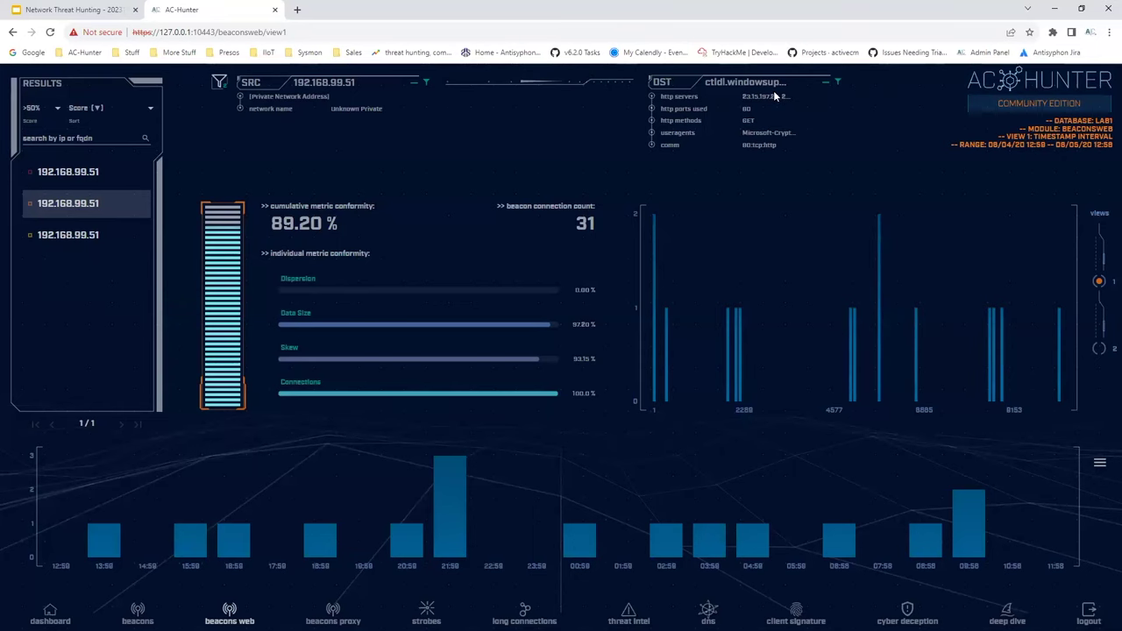
Step: Safelist the exact domain ctldl.windowsupdate.com for all internal hosts
click(837, 84)
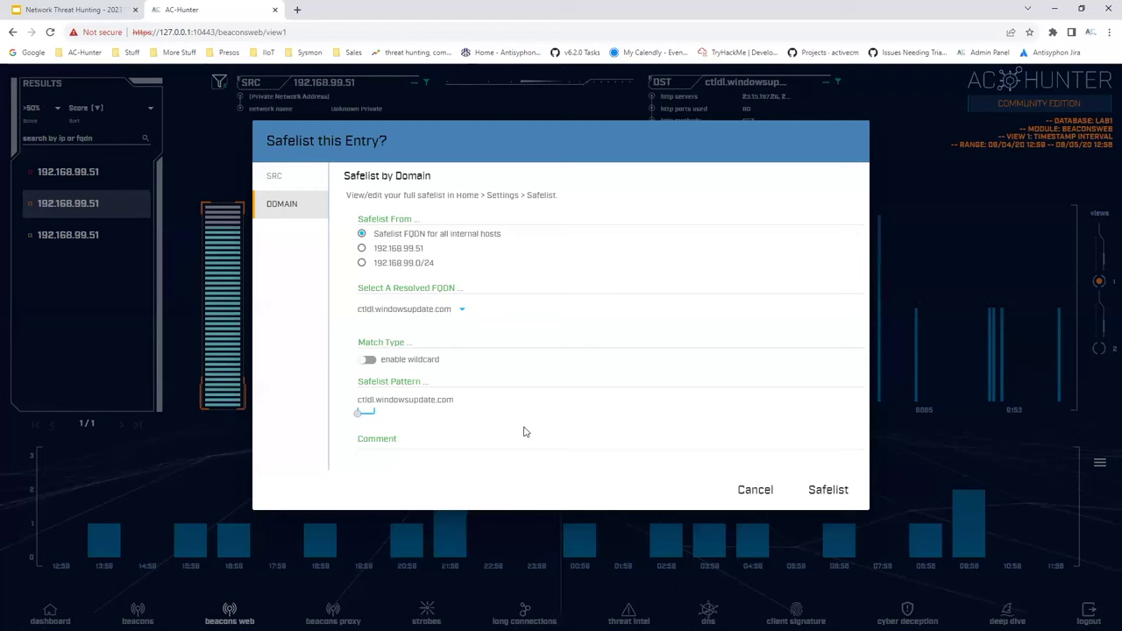
click(826, 496)
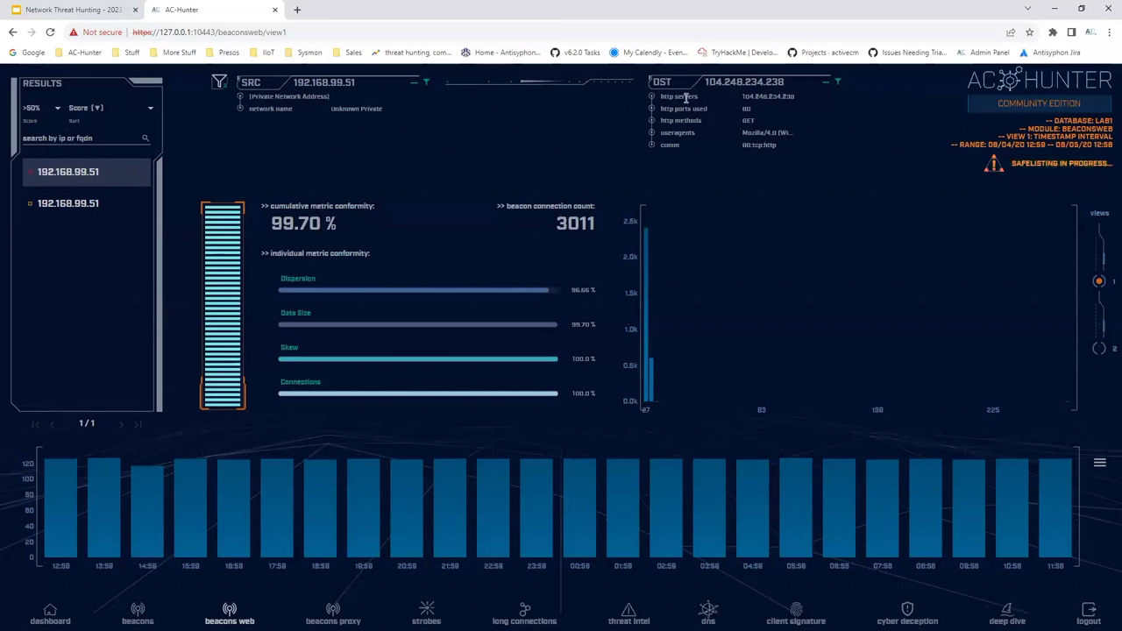
Step: View the second remaining web beacon result, then switch back to the Network Threat Hunting slides
click(76, 208)
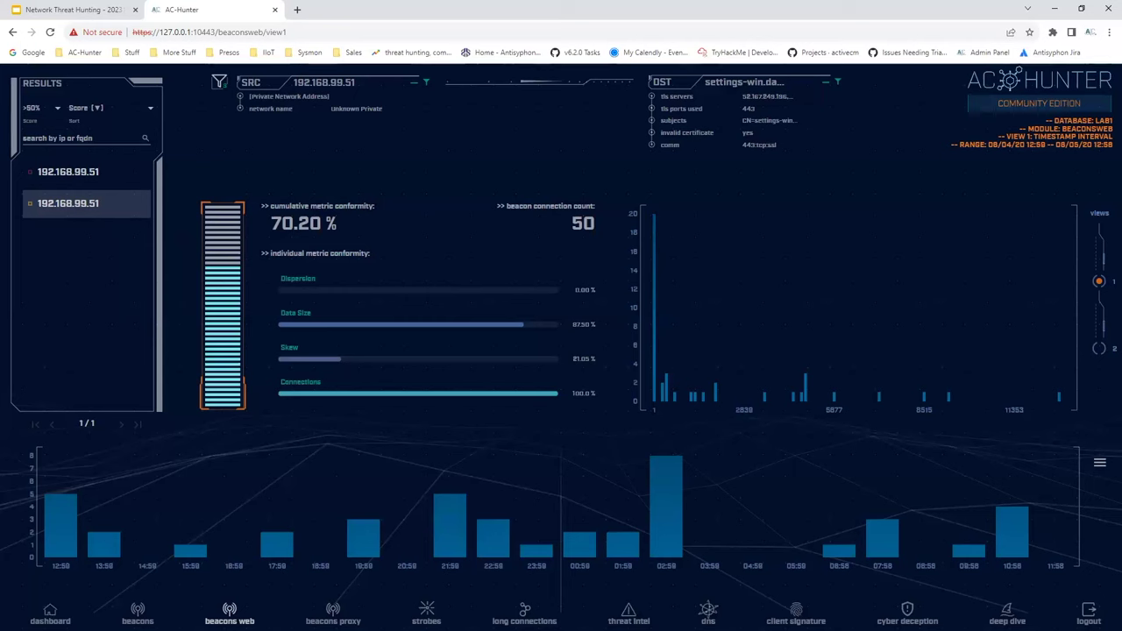
click(83, 11)
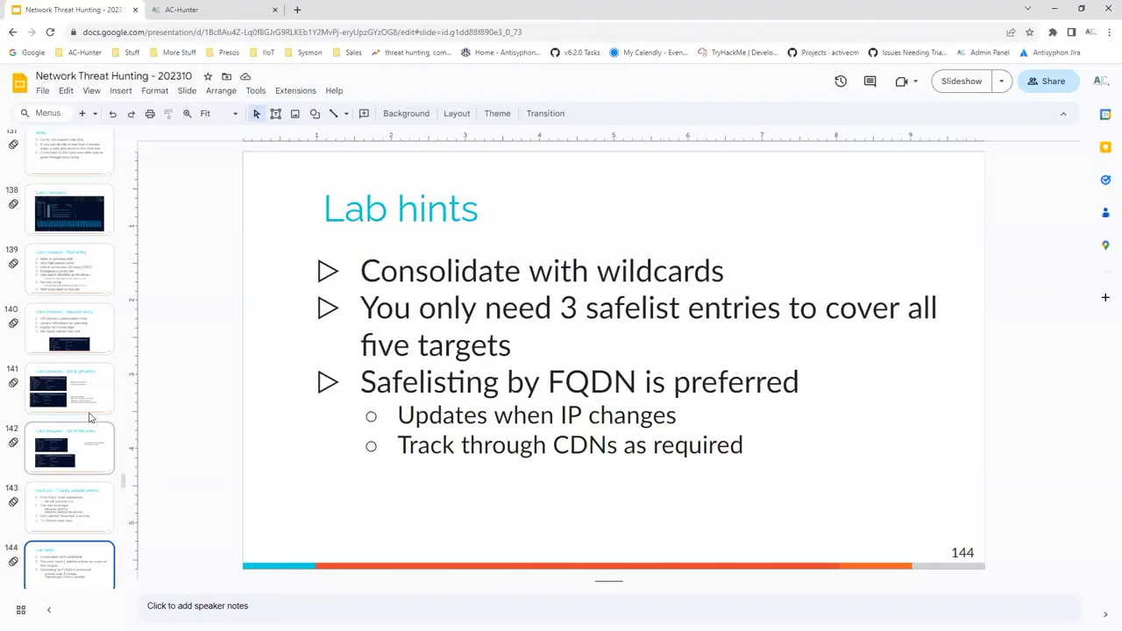
Step: Review the slides from "Creating a safelist entry" to "Next lab!" and present the "Next lab!" slide in full screen
scroll(90, 417, down, 4)
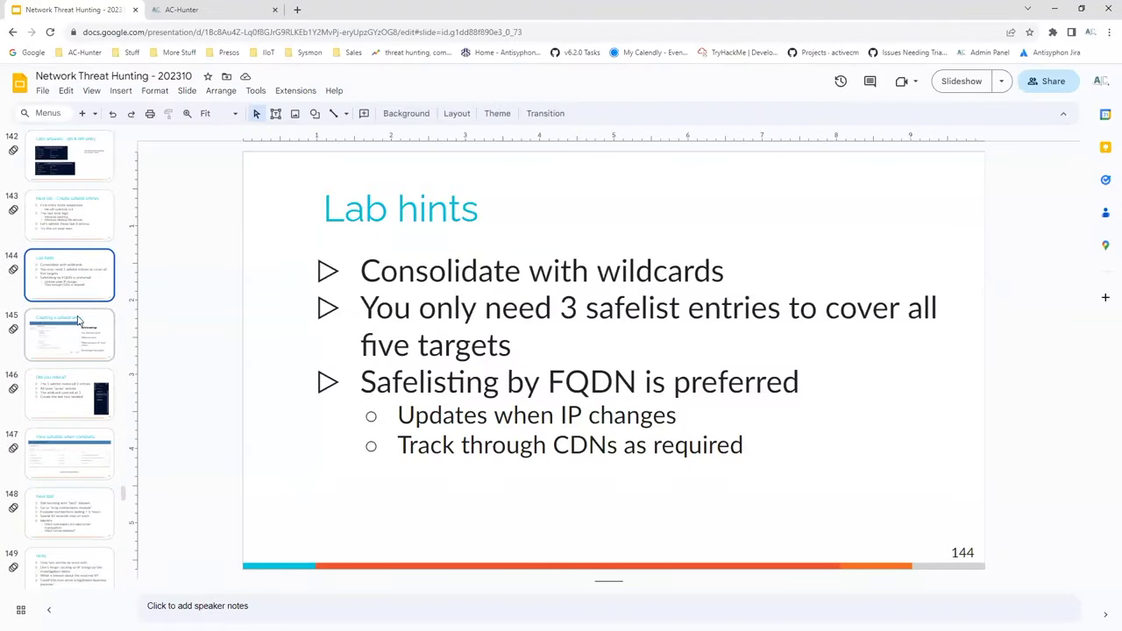
click(75, 334)
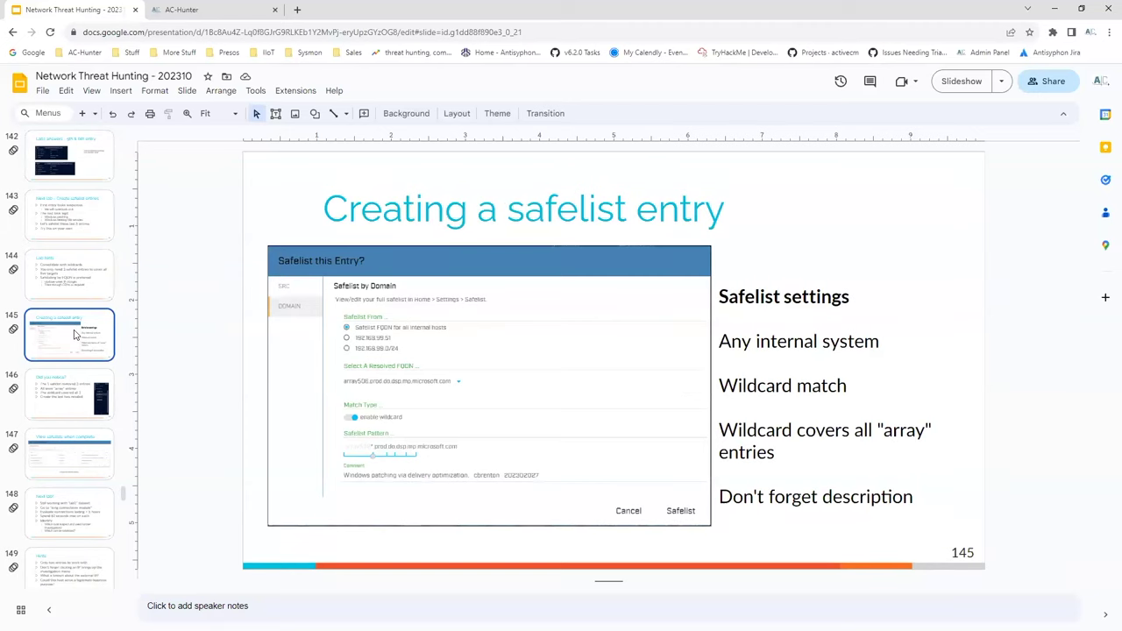
key(Down)
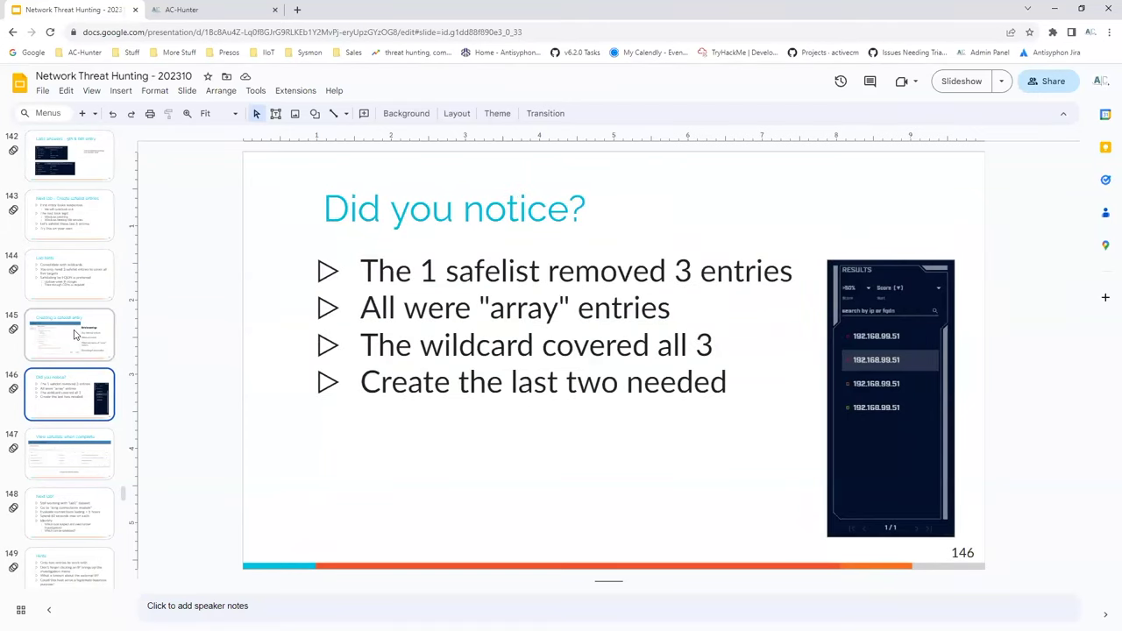
key(Down)
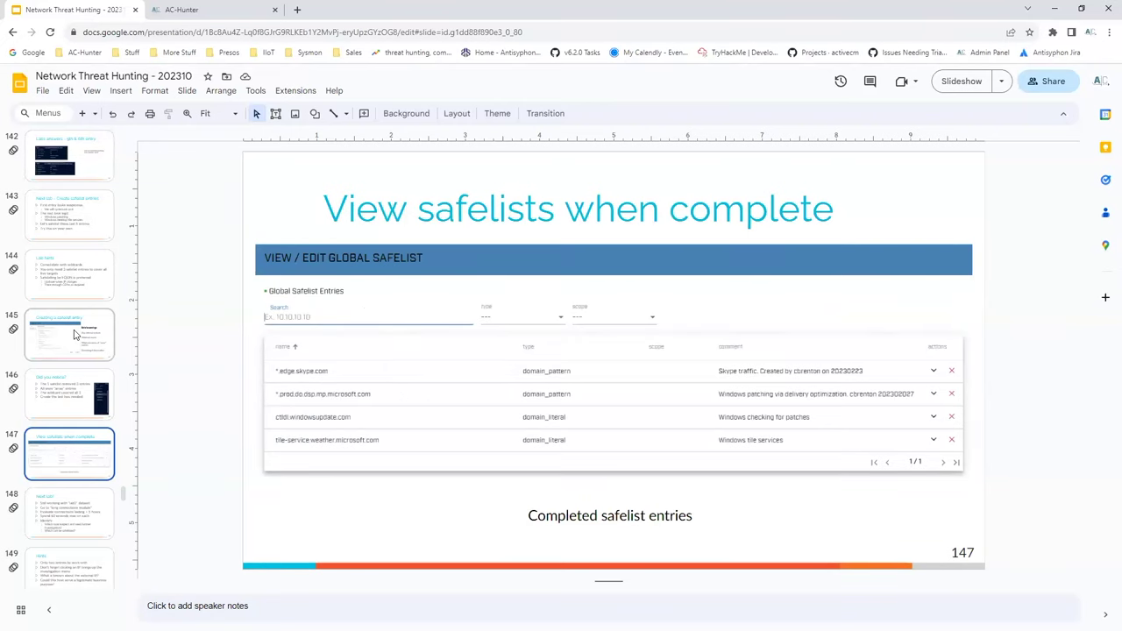
key(Down)
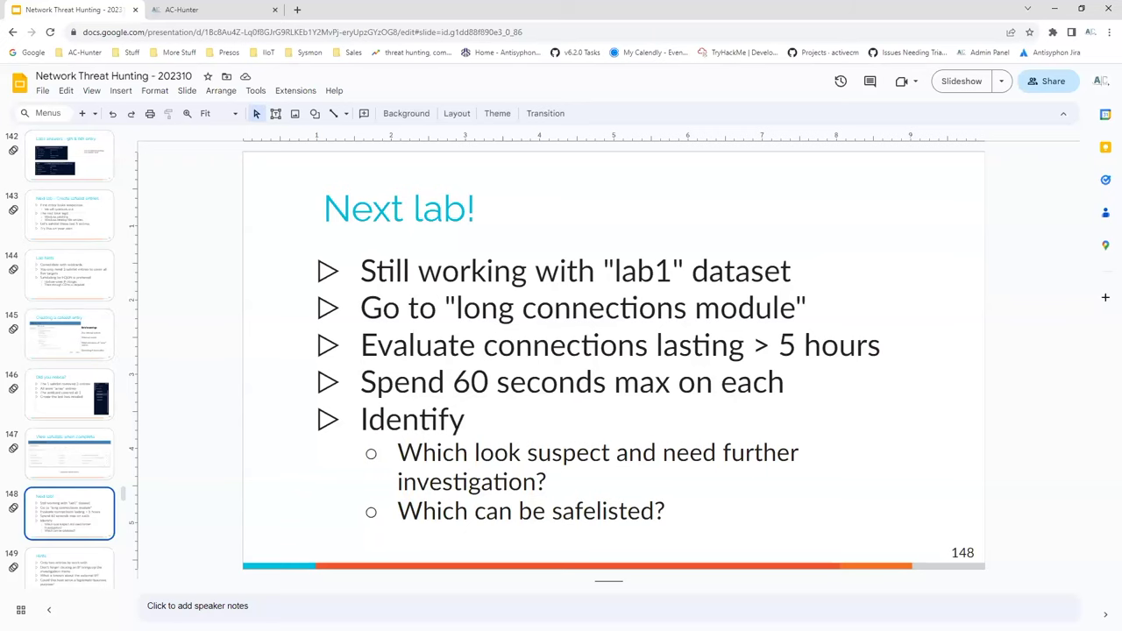
click(91, 90)
click(119, 46)
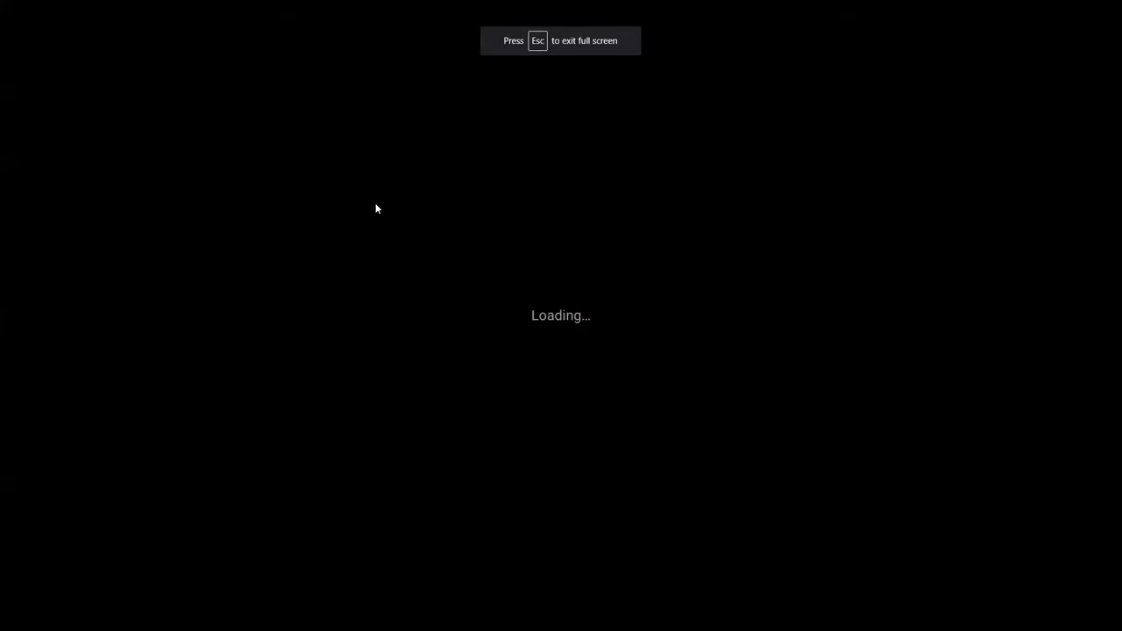
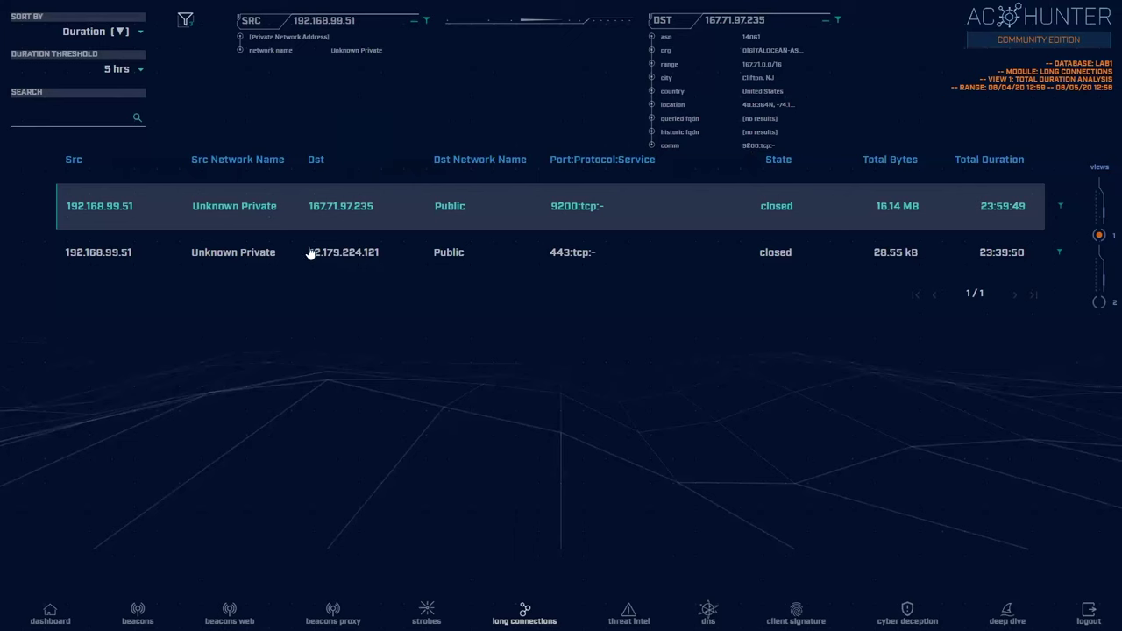
Step: View both long connections' destination details in AC-Hunter and look up the destination 167.71.97.235 on VirusTotal
click(219, 238)
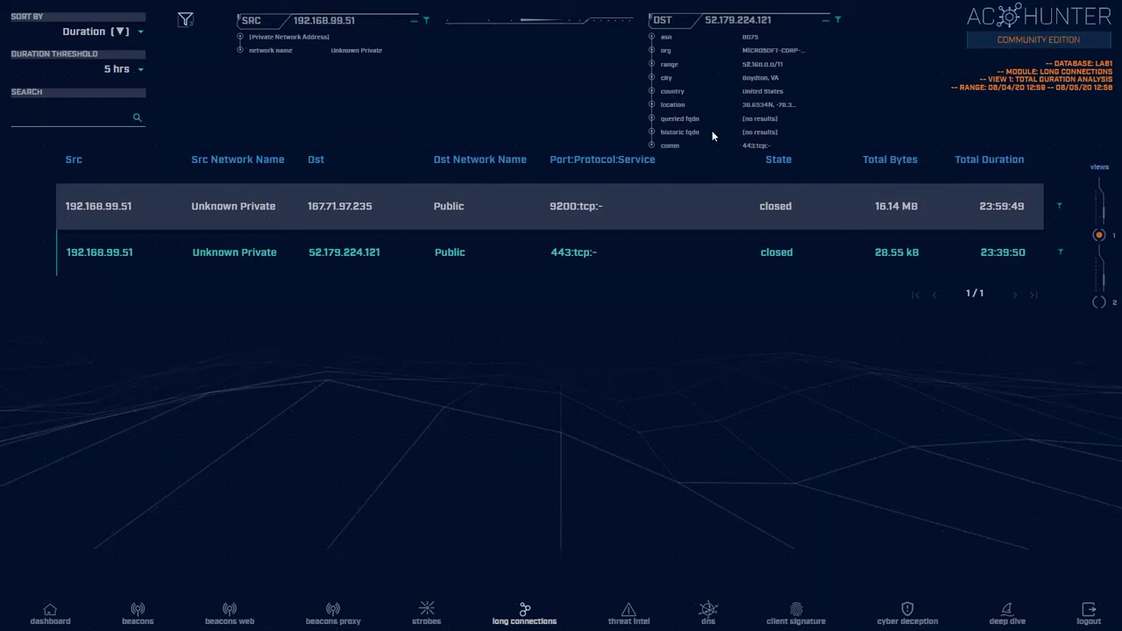
click(651, 203)
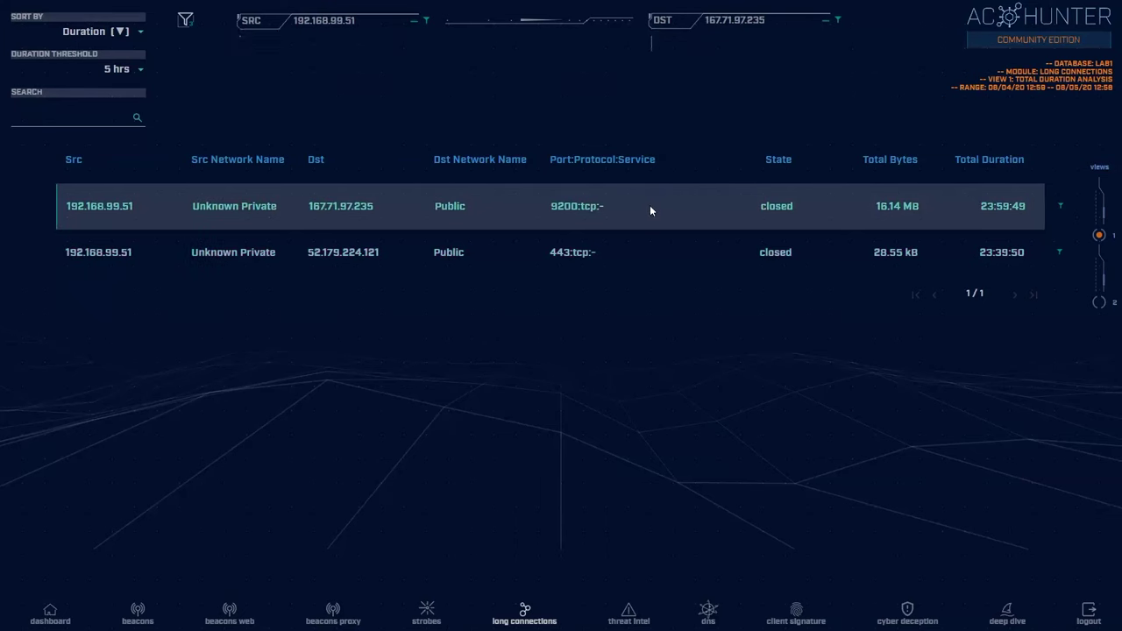
click(745, 26)
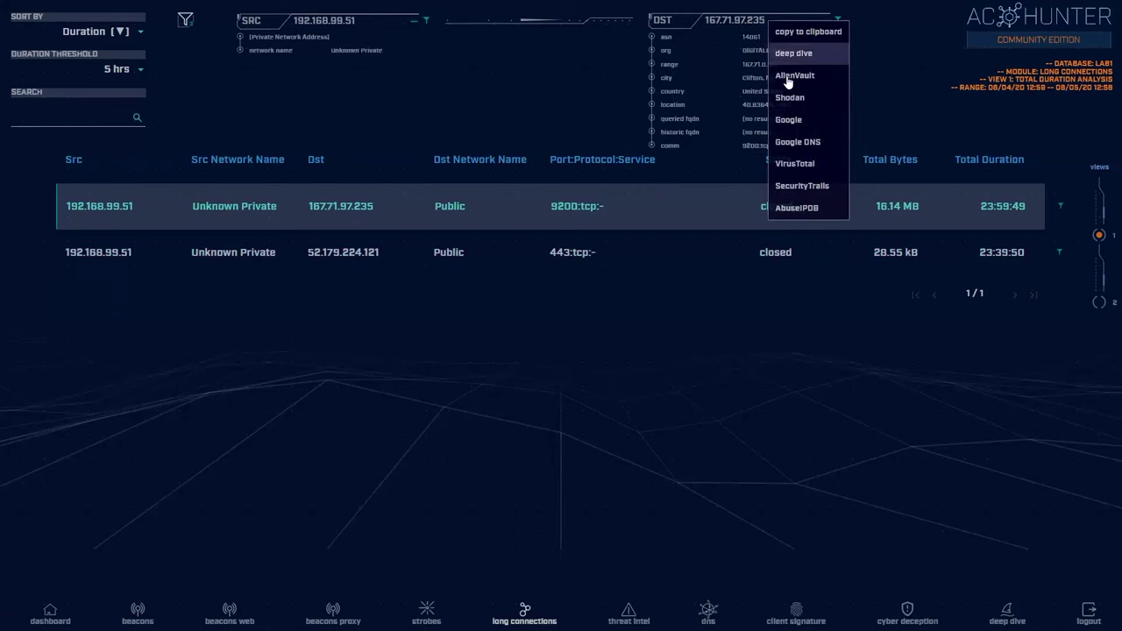
click(801, 164)
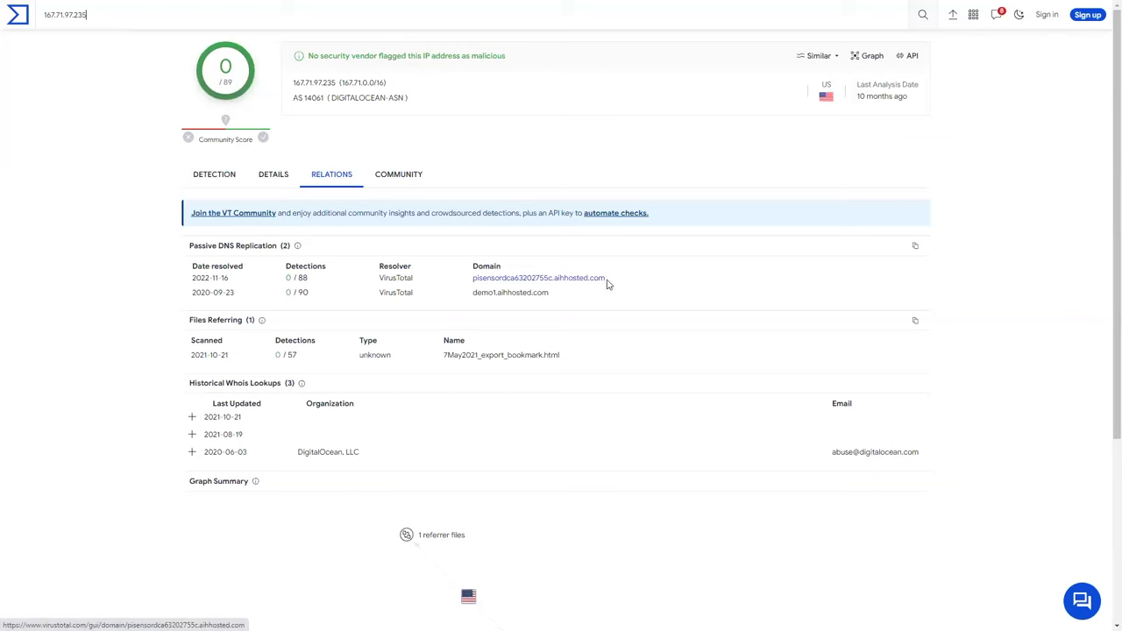
Step: Copy the domain aihhosted.com from the passive DNS records, visit it in a new browser tab and close that tab
drag(611, 279, 553, 282)
key(ctrl+c)
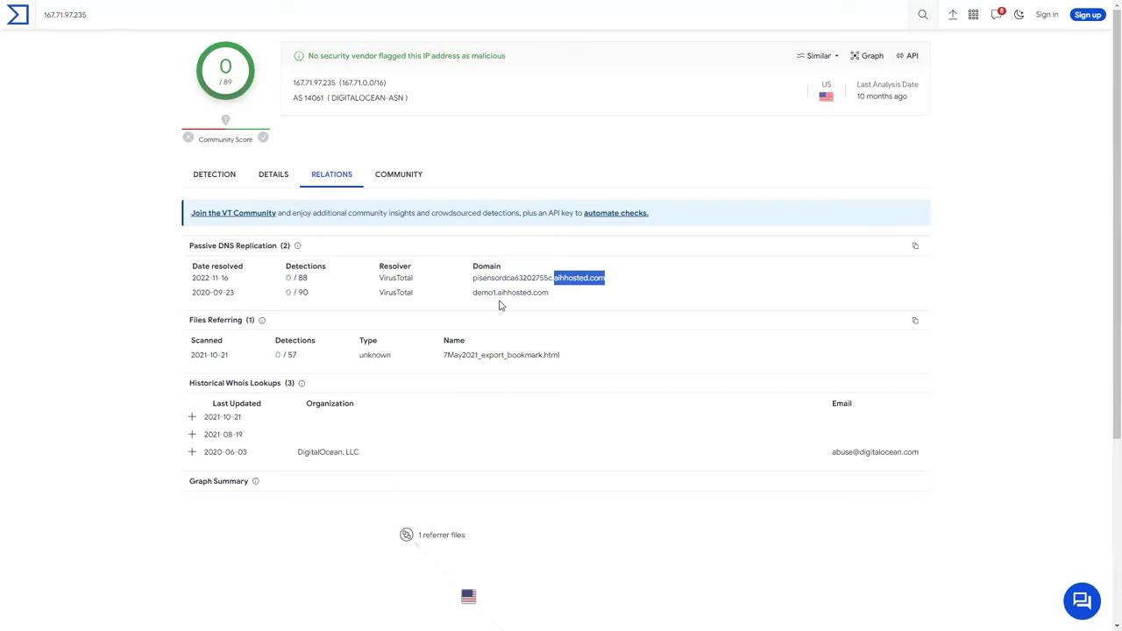
key(F11)
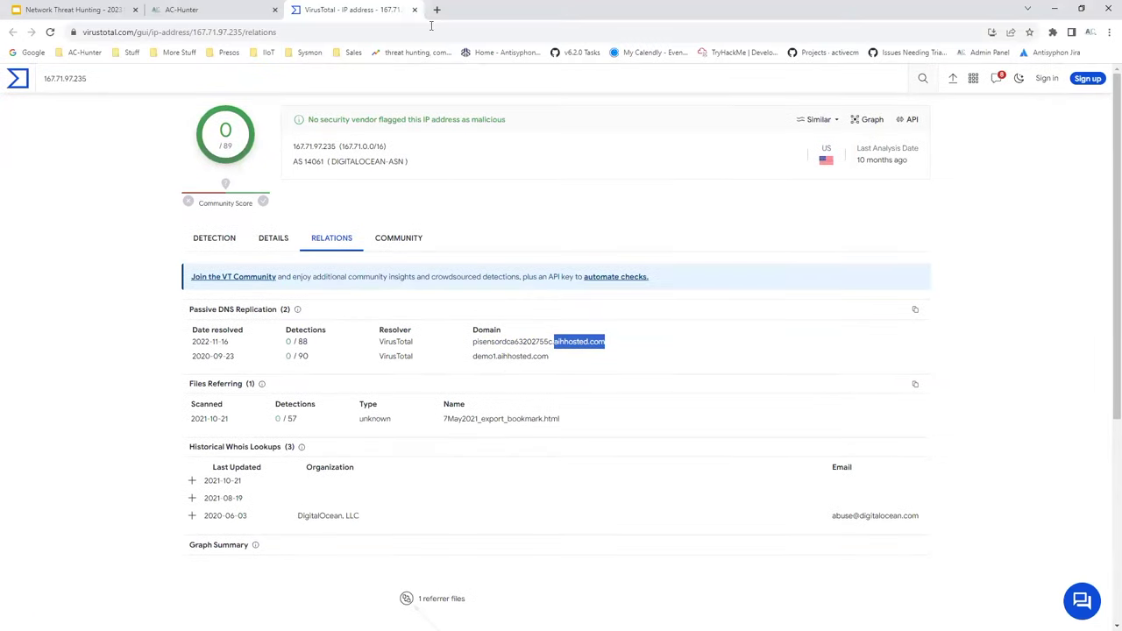
click(430, 12)
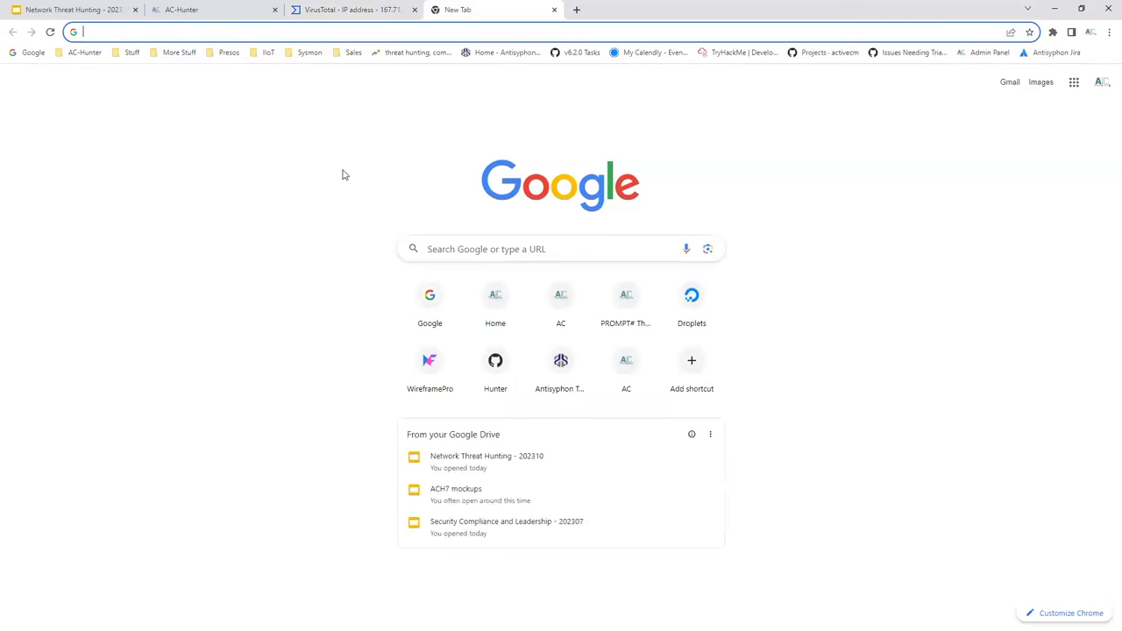
key(ctrl+v)
key(Return)
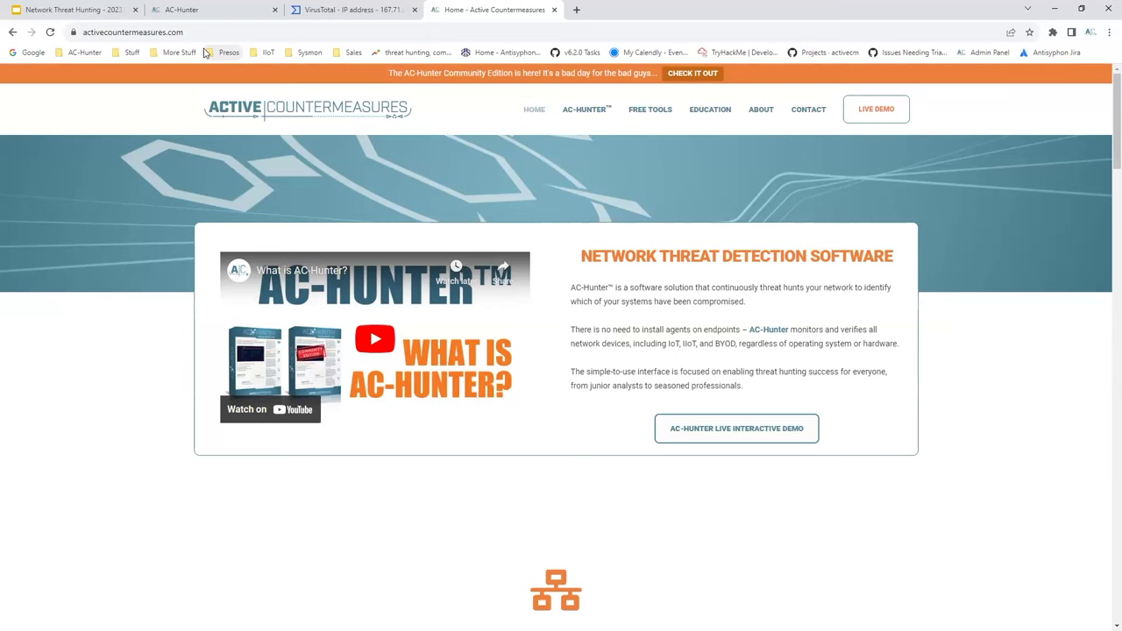
click(554, 10)
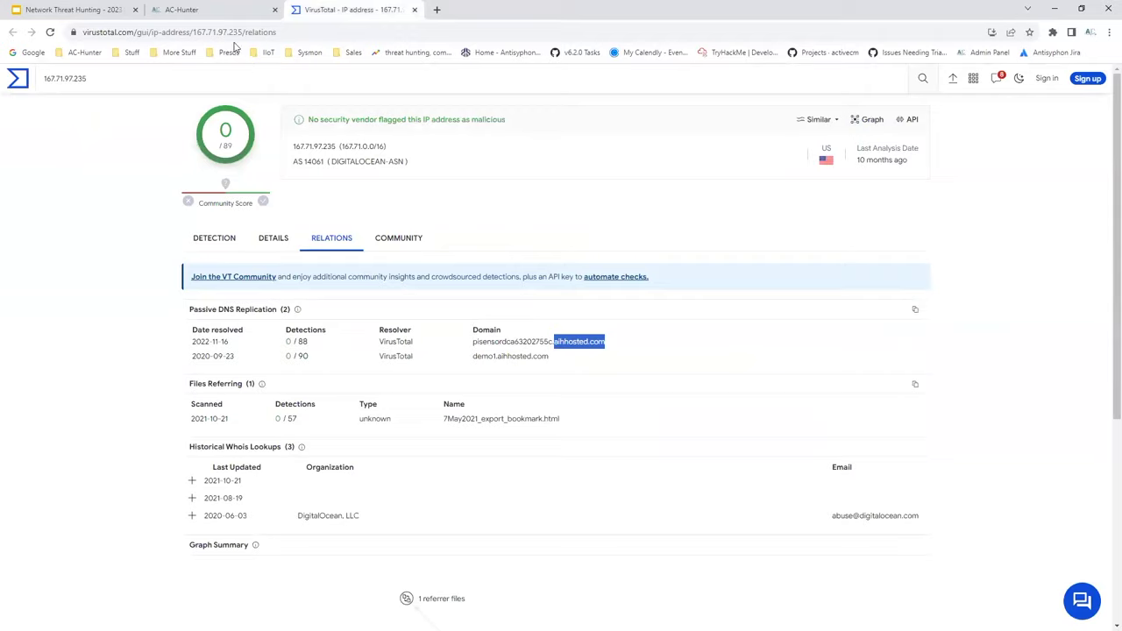
Step: Return to AC-Hunter and look up the second long connection's destination, 52.179.224.121, on VirusTotal
click(221, 12)
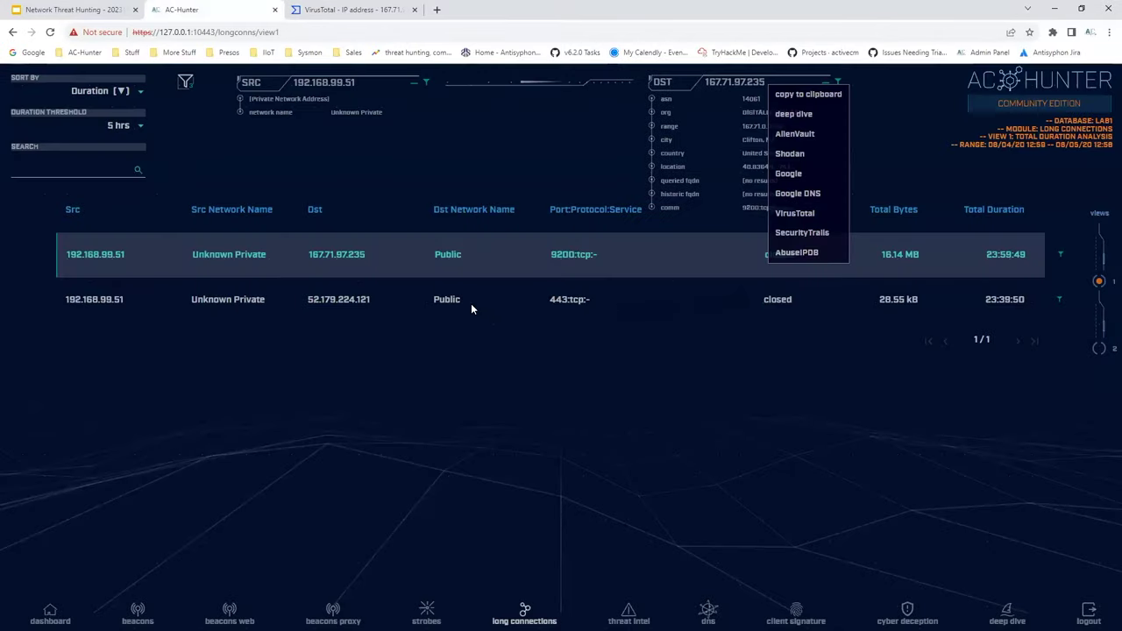
click(369, 301)
right_click(374, 301)
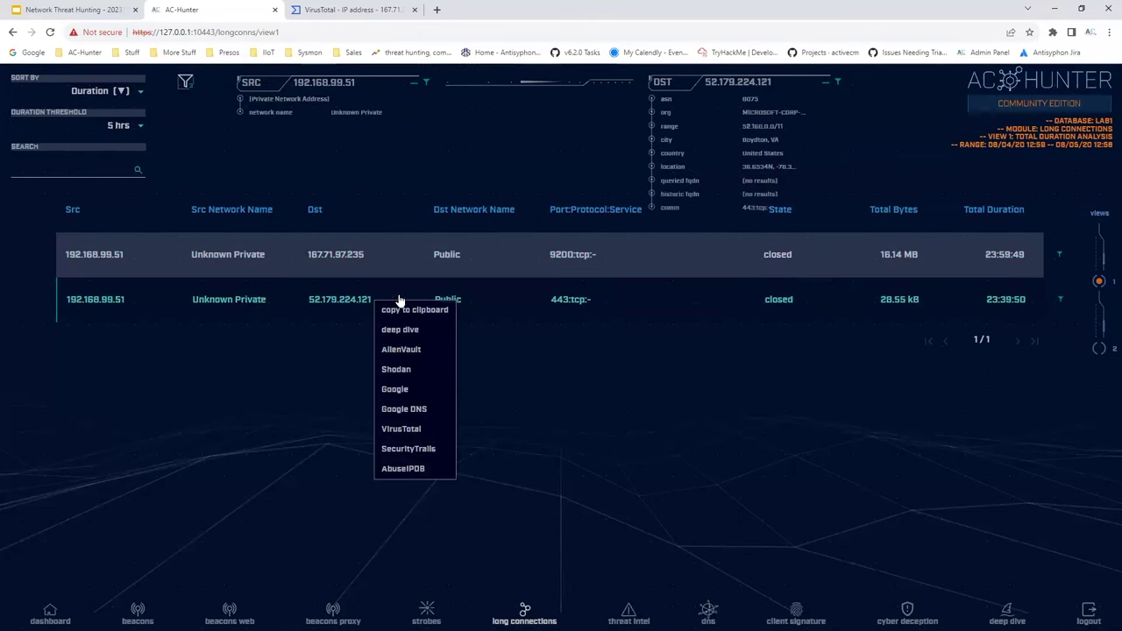
click(415, 428)
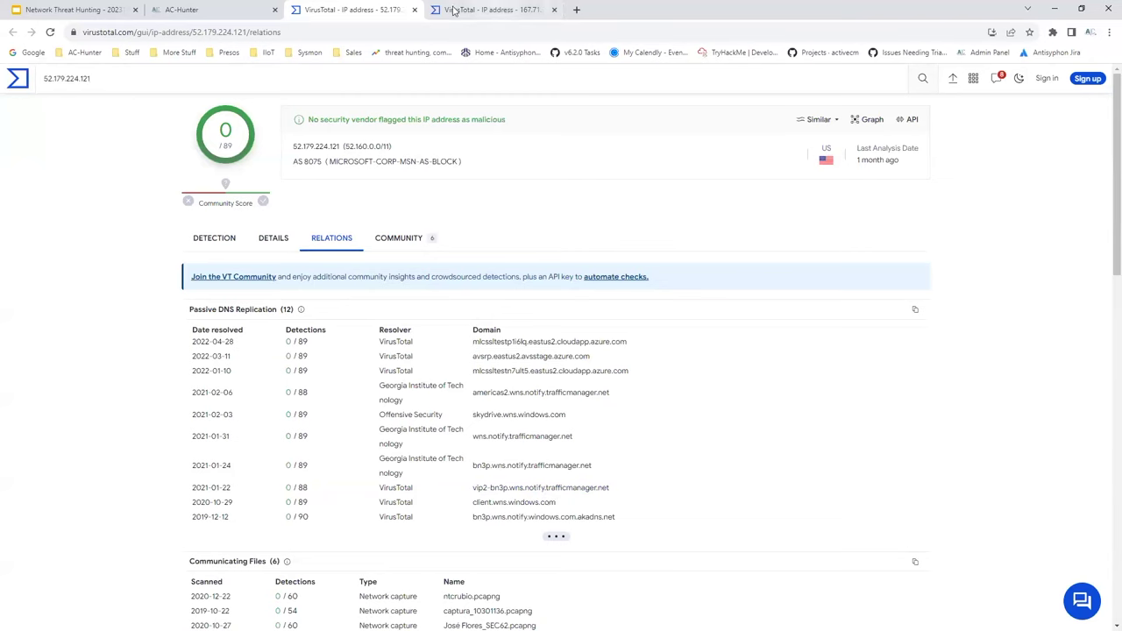
Step: Close both VirusTotal lookup pages and display AC-Hunter's long connections in full screen
click(413, 12)
click(413, 13)
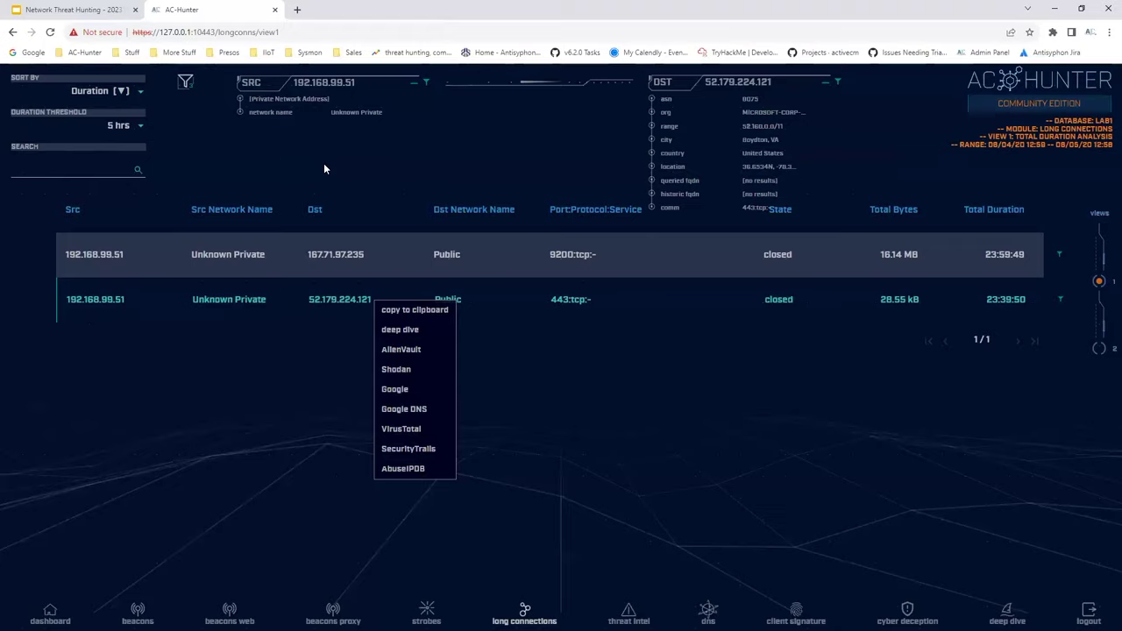
key(F11)
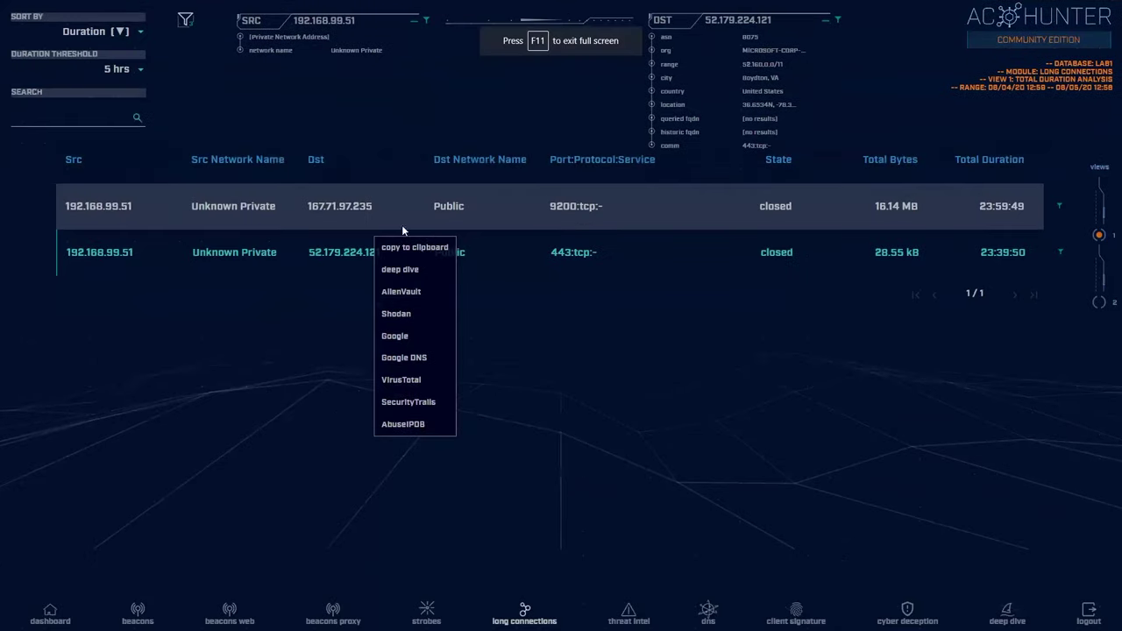
Step: Dismiss the lookup options, view the lab1 threat rating on the dashboard and open the web beacons module
click(945, 255)
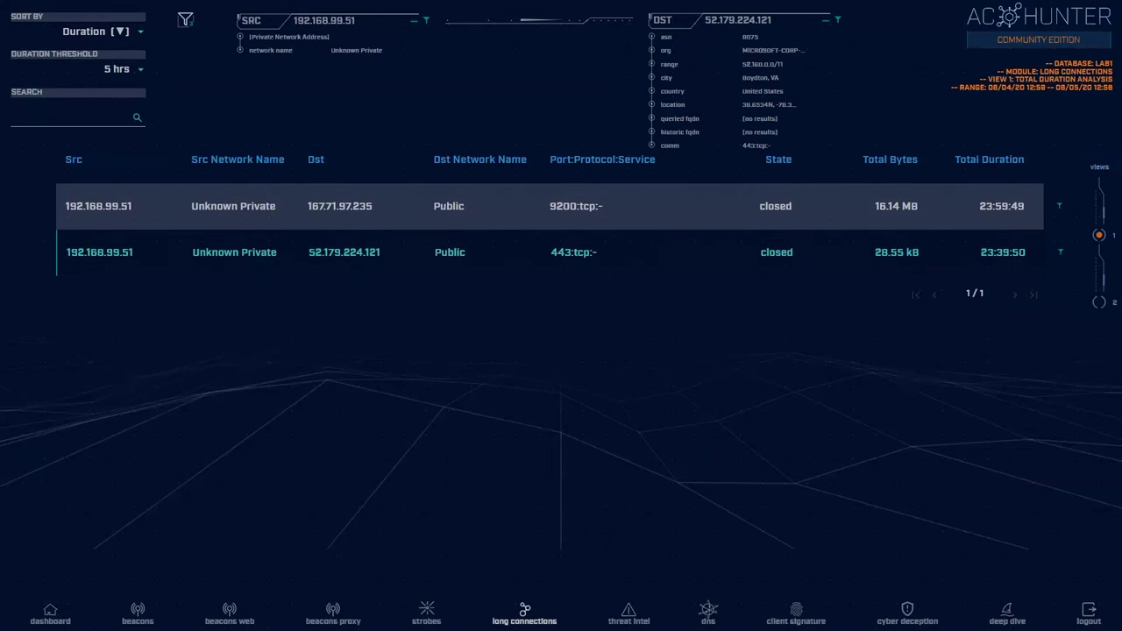
click(51, 613)
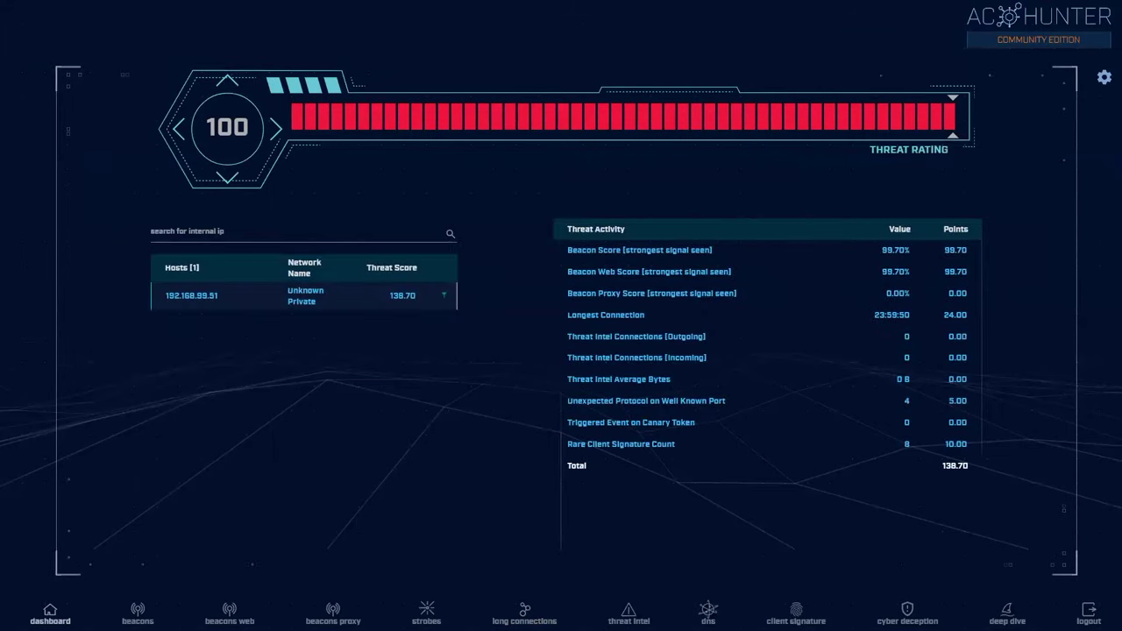
click(230, 611)
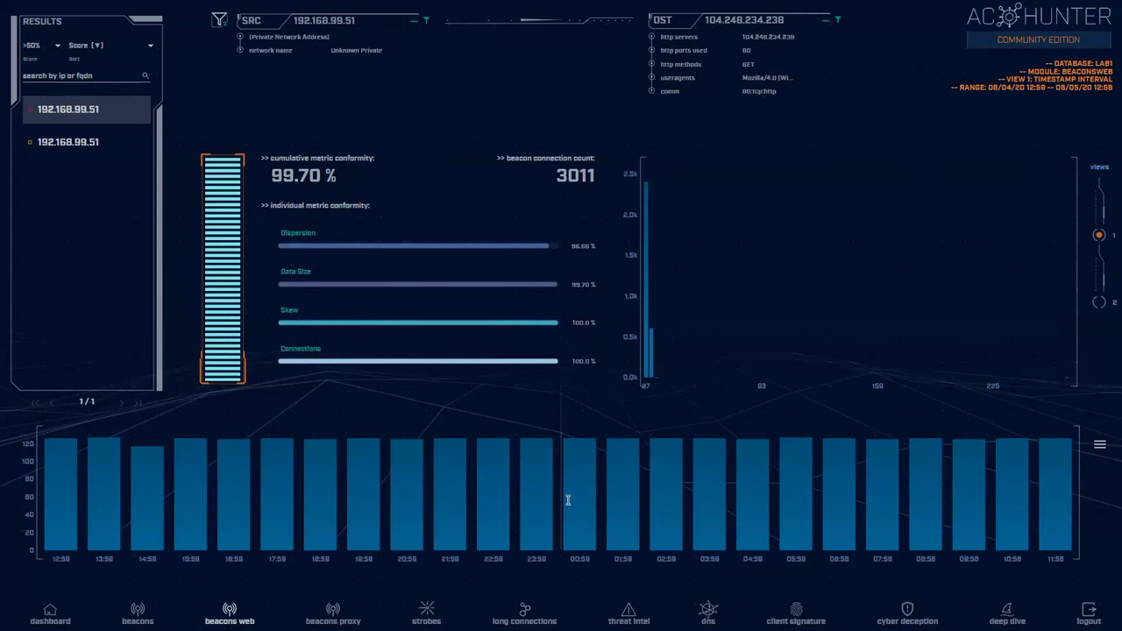
Step: In the SmarTTY terminal, list the lab1 files and enter less -S -x20 http.log, then minimise the terminal
key(alt+Tab)
text(ls)
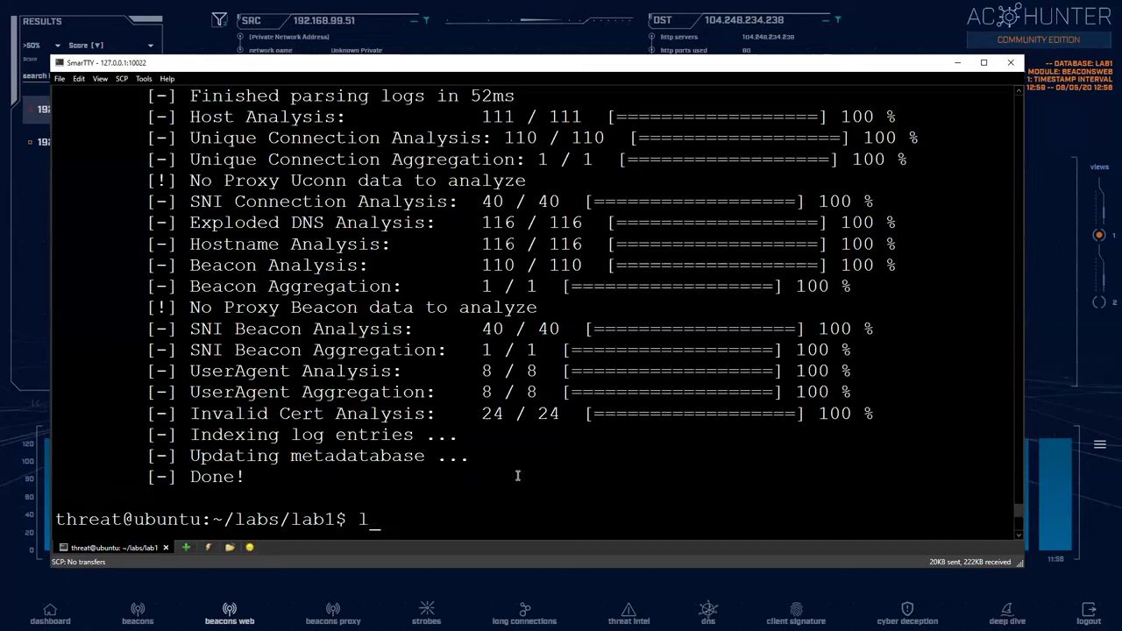
key(Return)
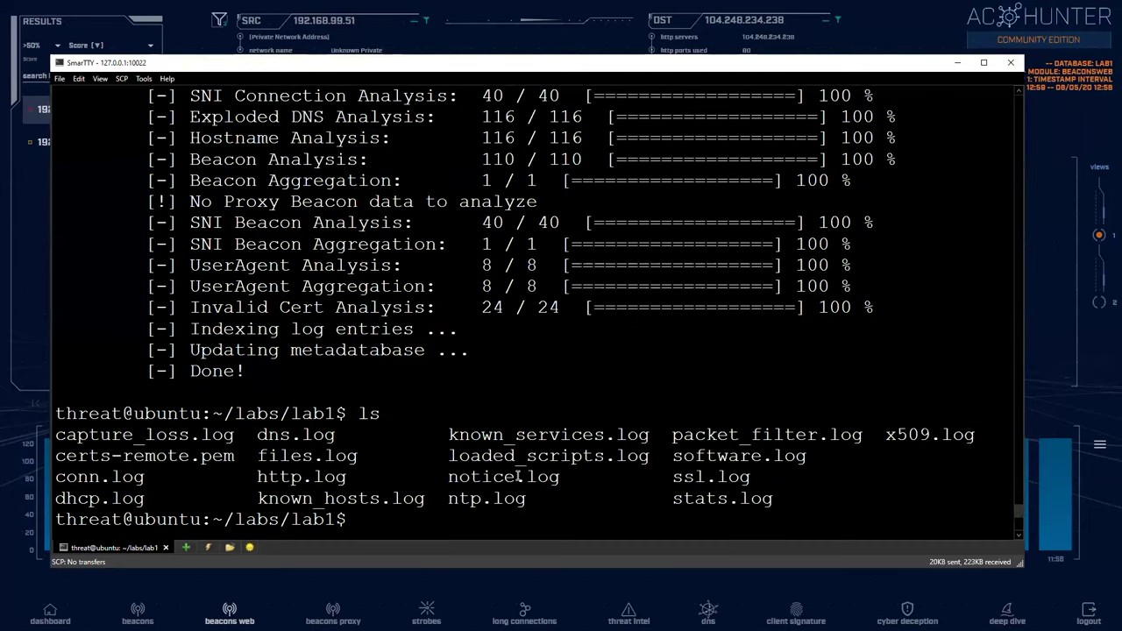
text(less -S -x20 htt)
key(Tab)
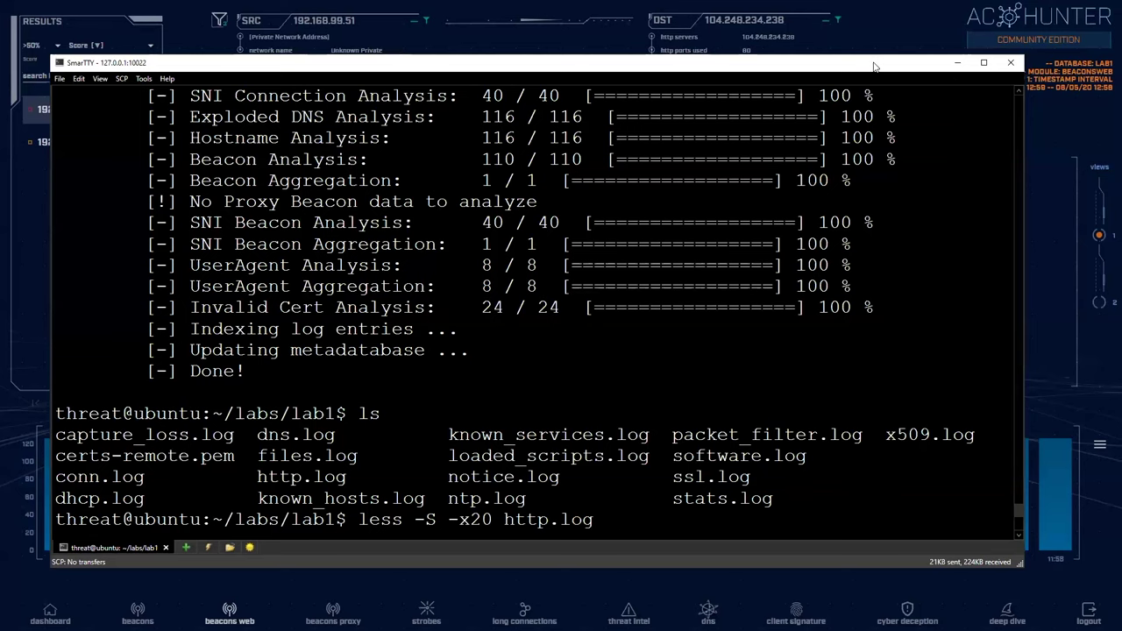
click(957, 62)
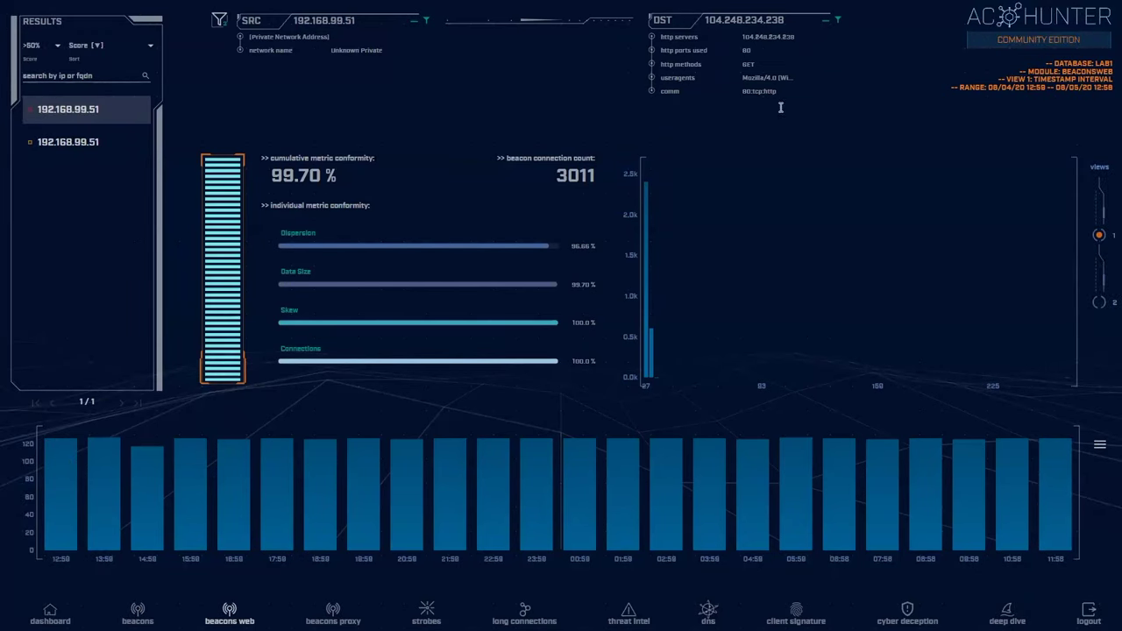
Step: Switch back to the SmarTTY terminal, rerun less -S -x20 http.log and shift the display to the destination address column
key(alt+Tab)
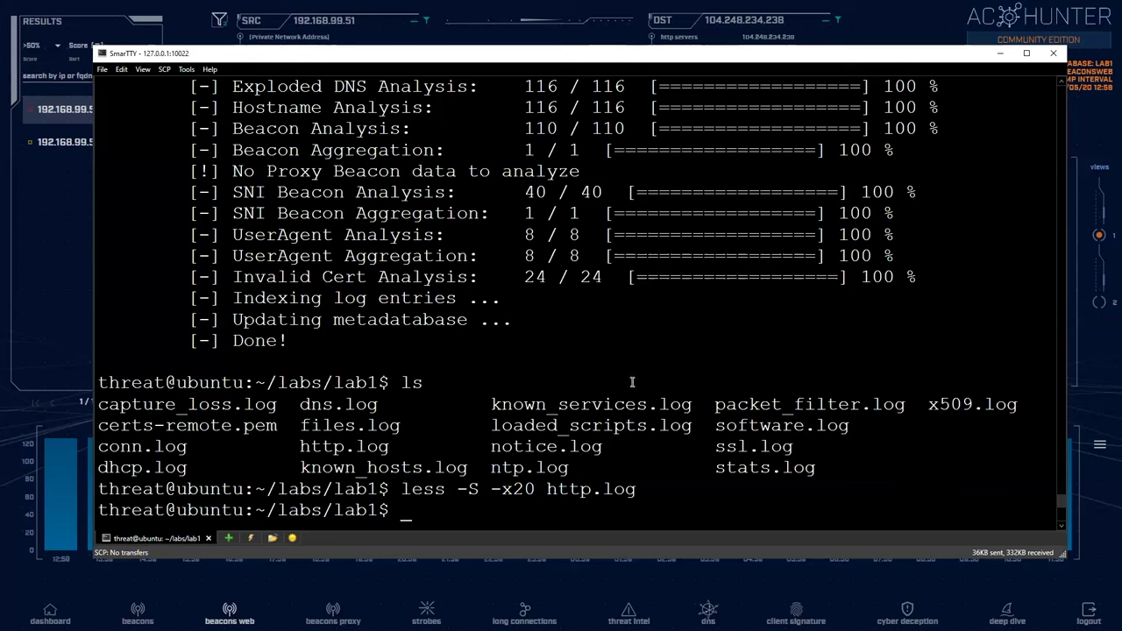
key(Up)
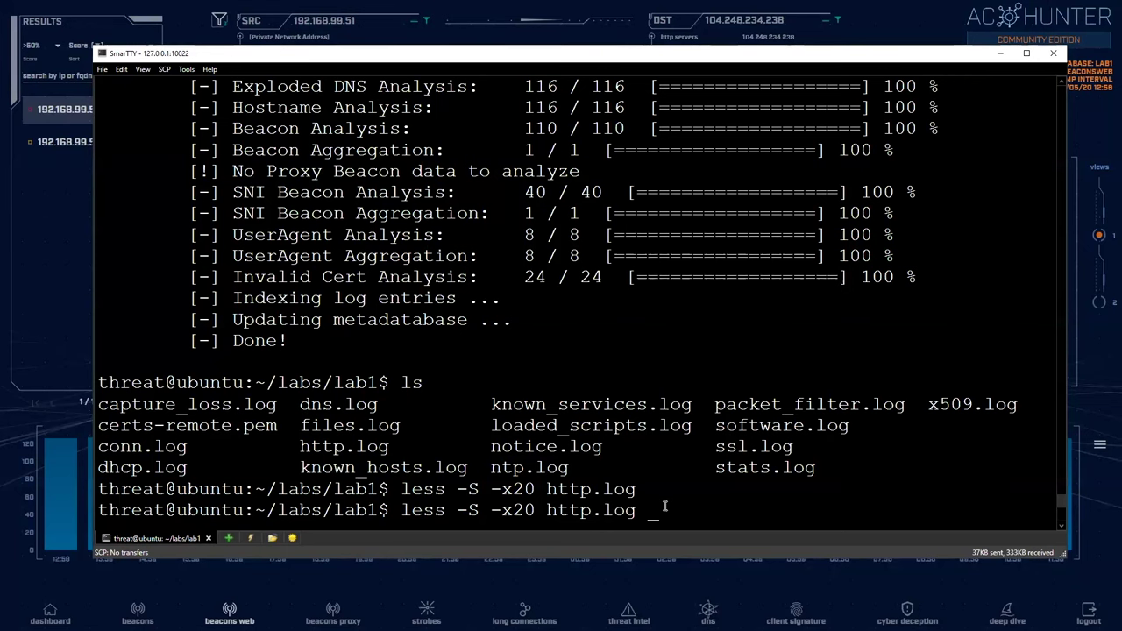
key(Return)
key(Right)
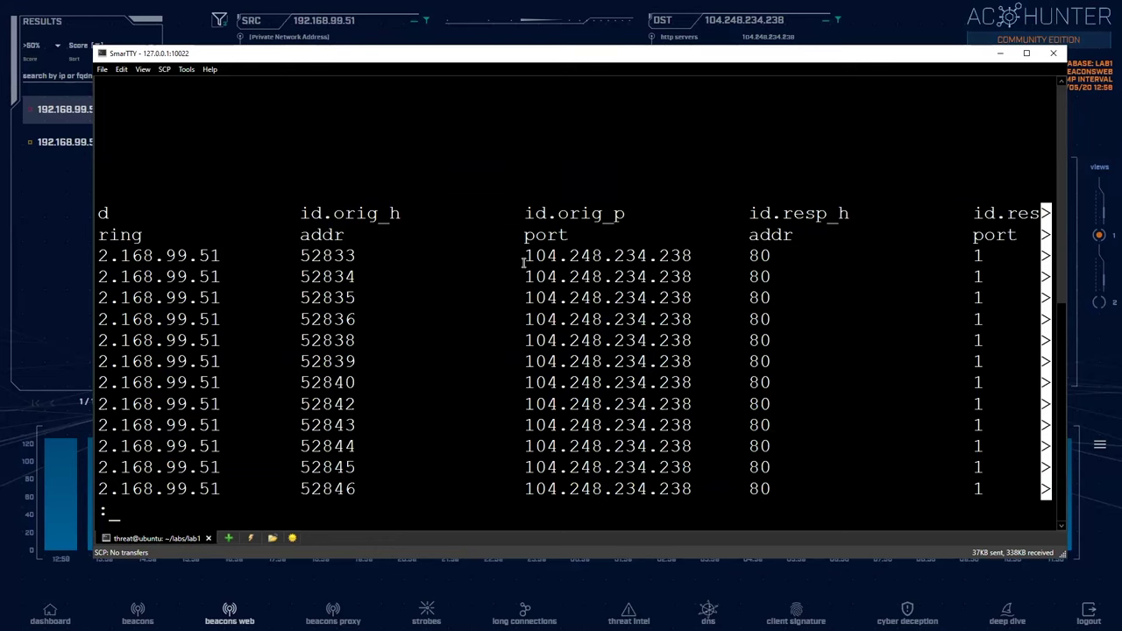
Step: Copy the destination address 104.248.234.238 from the first http.log entry and search the log for it
drag(524, 255, 692, 255)
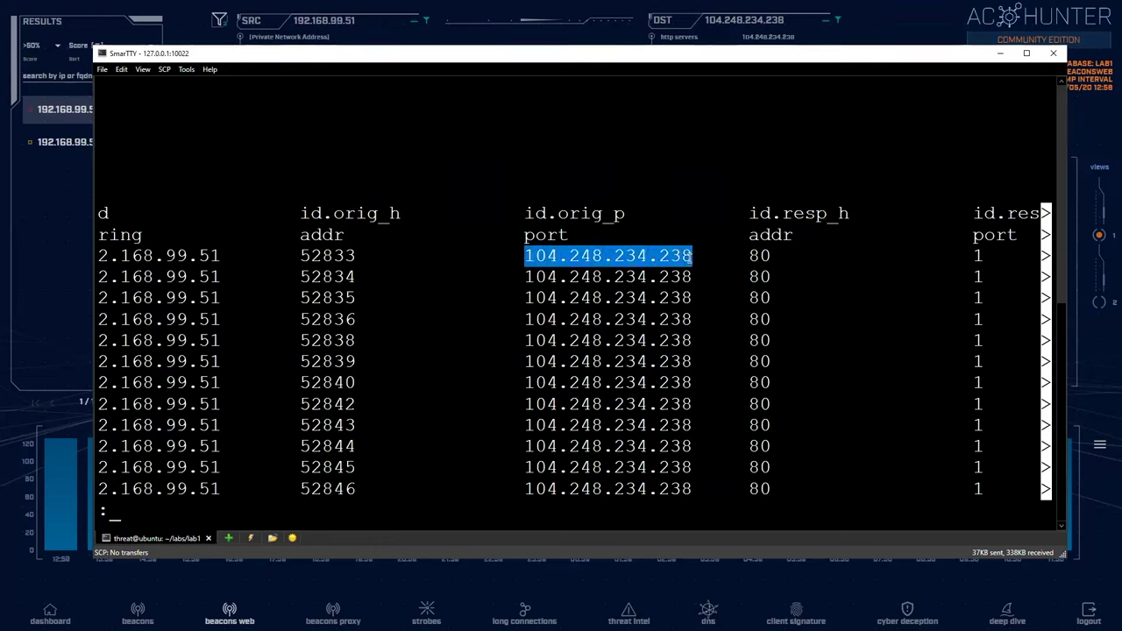
right_click(640, 257)
click(664, 264)
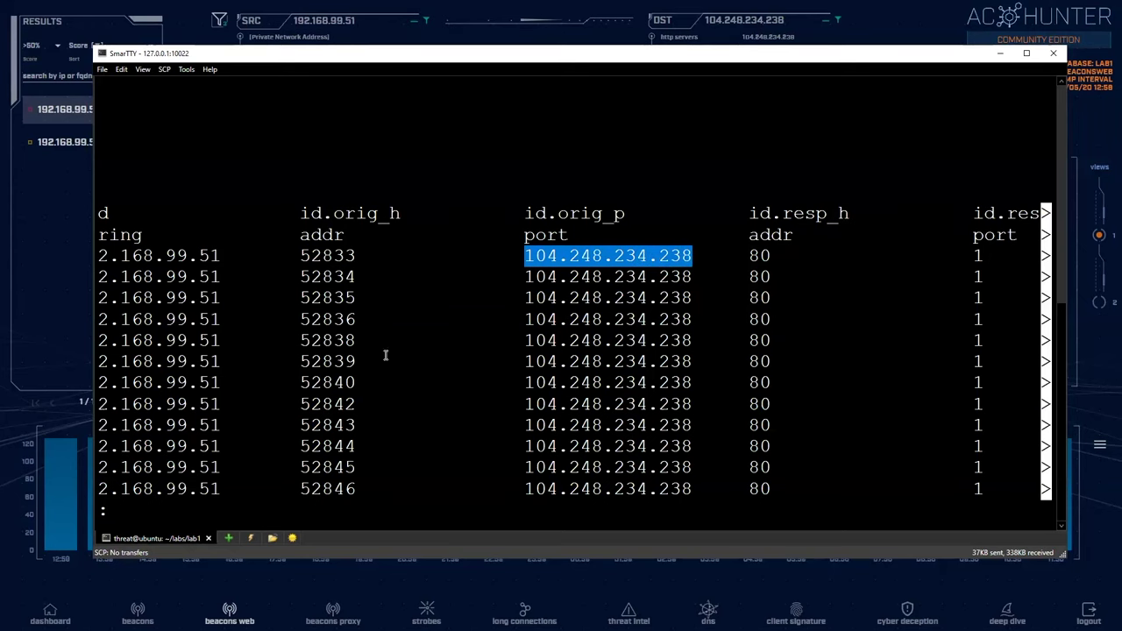
click(253, 489)
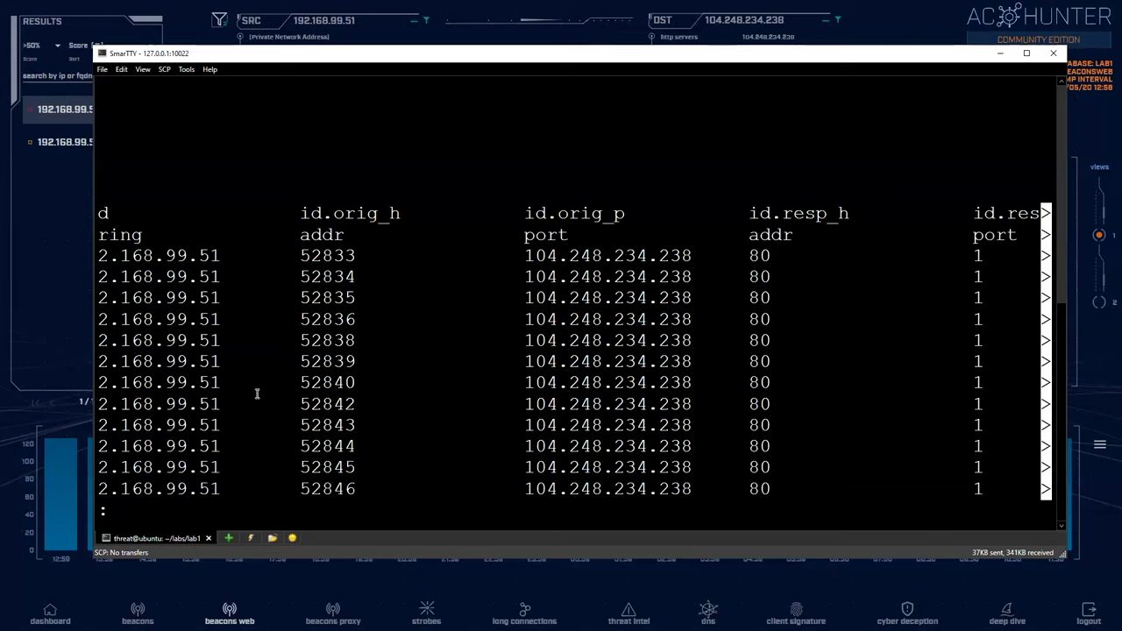
key(slash)
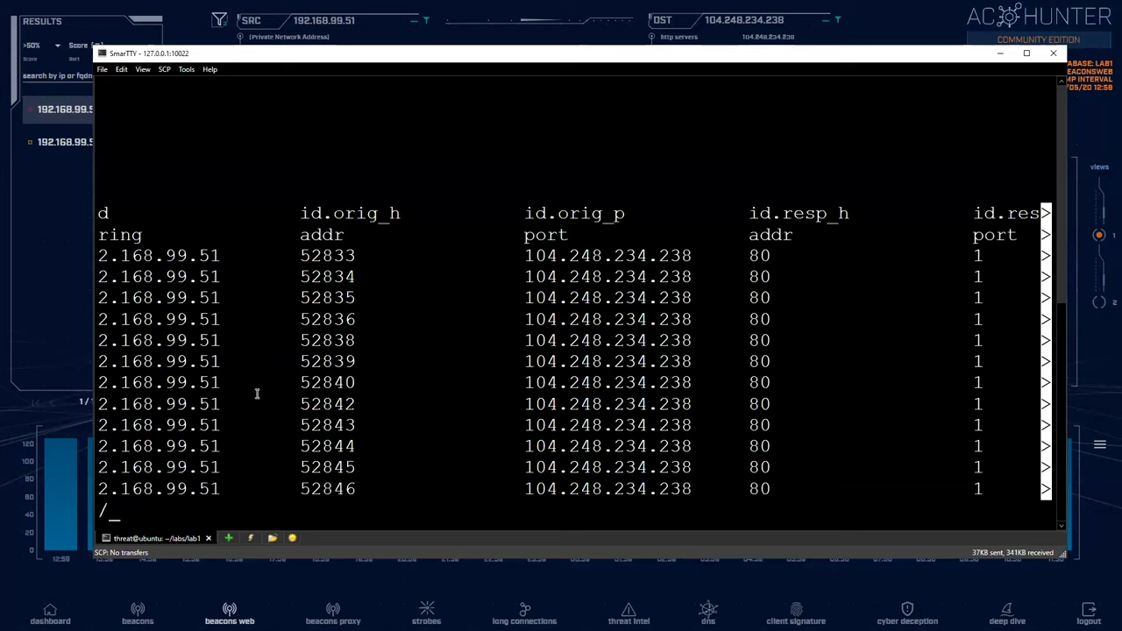
right_click(271, 374)
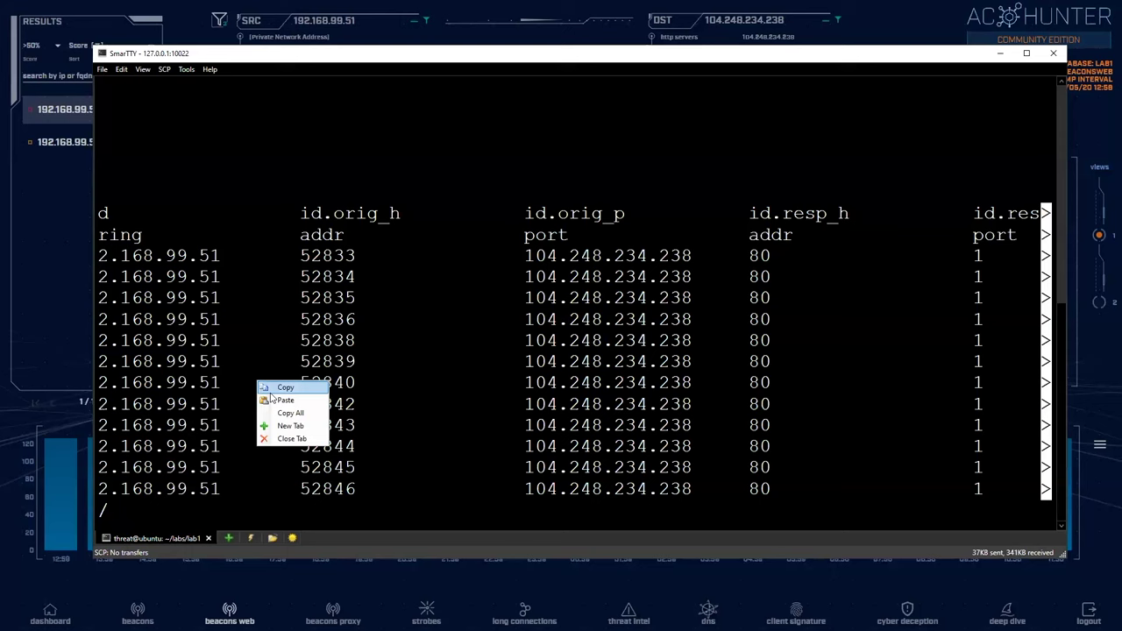
click(273, 398)
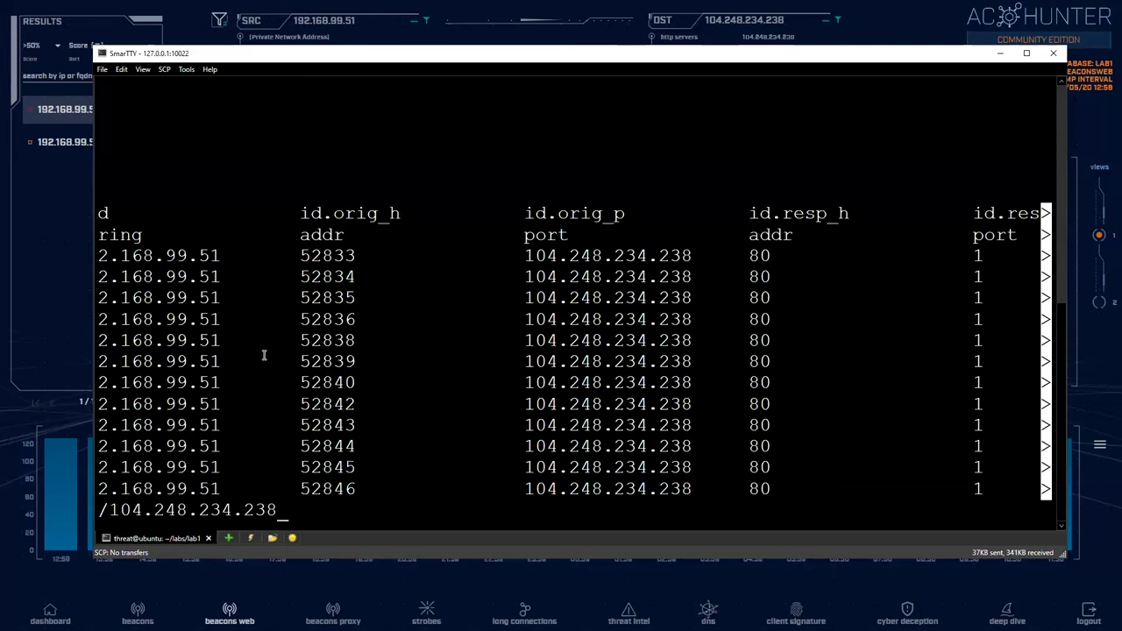
key(Return)
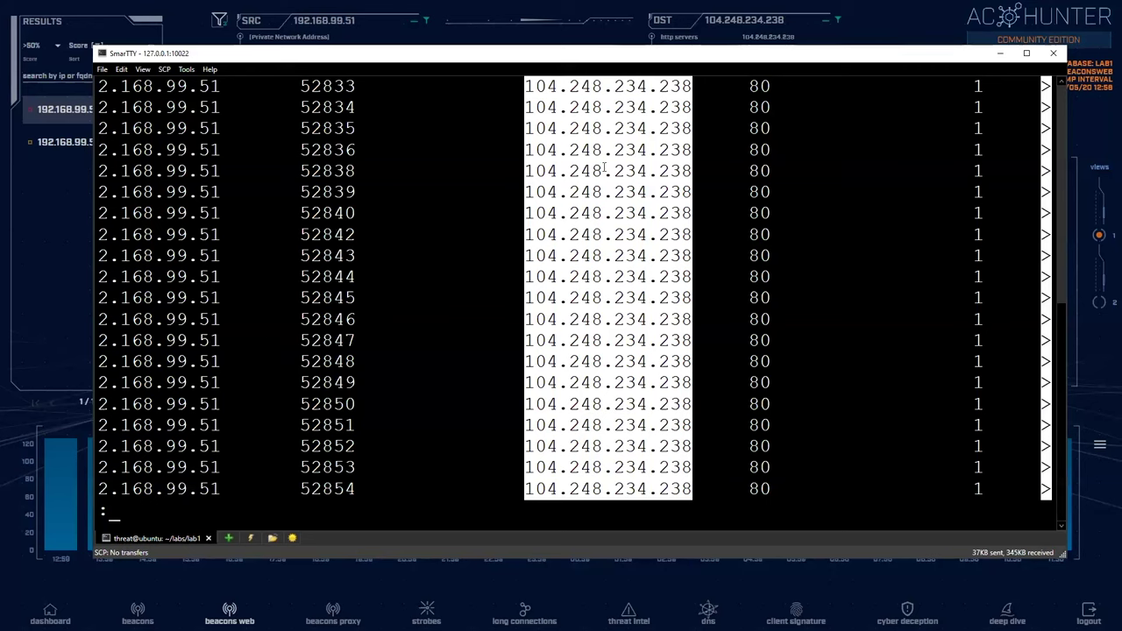
Step: Examine the highlighted 104.248.234.238 entries further down http.log, return to the start of the entries and quit the log viewer
key(Down)
key(Down)
key(Down)
key(Down)
key(Down)
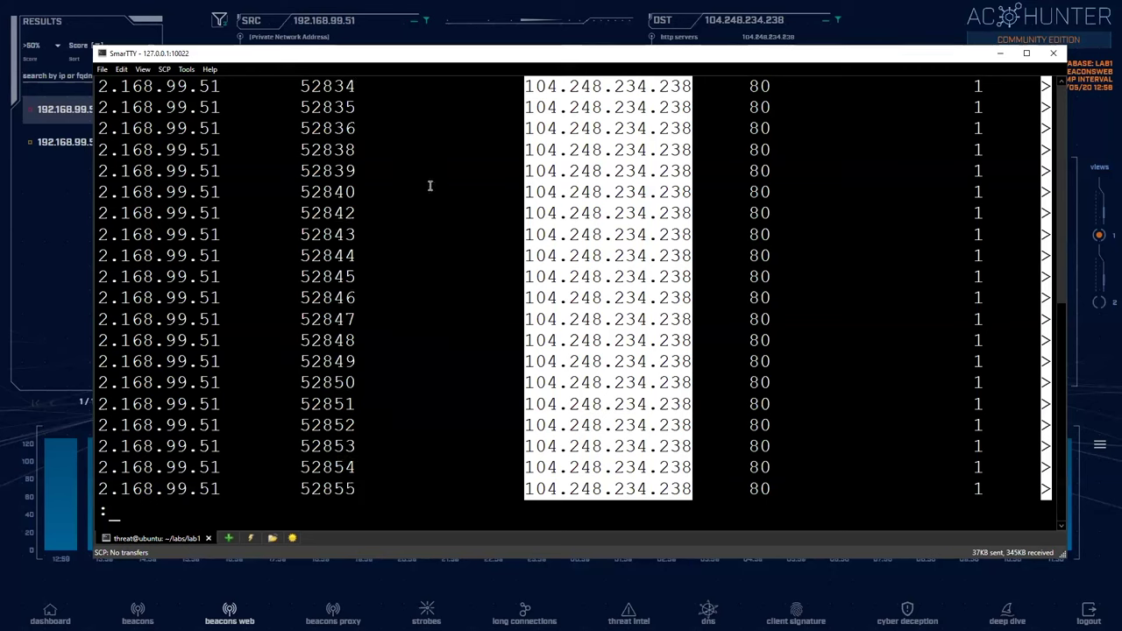
key(Down)
key(Down)
key(Down)
key(Down)
key(Down)
key(Down)
key(Down)
key(Down)
key(Down)
key(Down)
key(Down)
key(Down)
key(Down)
key(Down)
key(Down)
key(Down)
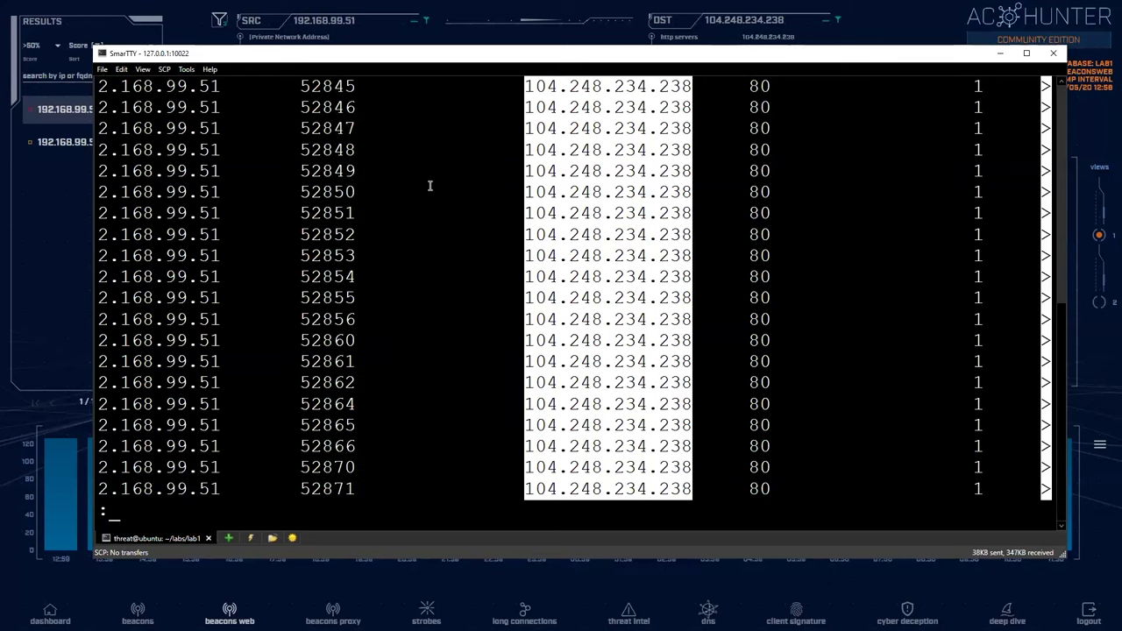
key(Down)
key(Down)
key(Down)
key(Down)
key(Down)
key(Down)
key(Down)
key(Down)
key(Down)
key(Down)
key(Down)
key(Down)
key(Down)
key(Down)
key(Down)
key(Down)
key(Down)
key(Down)
key(Down)
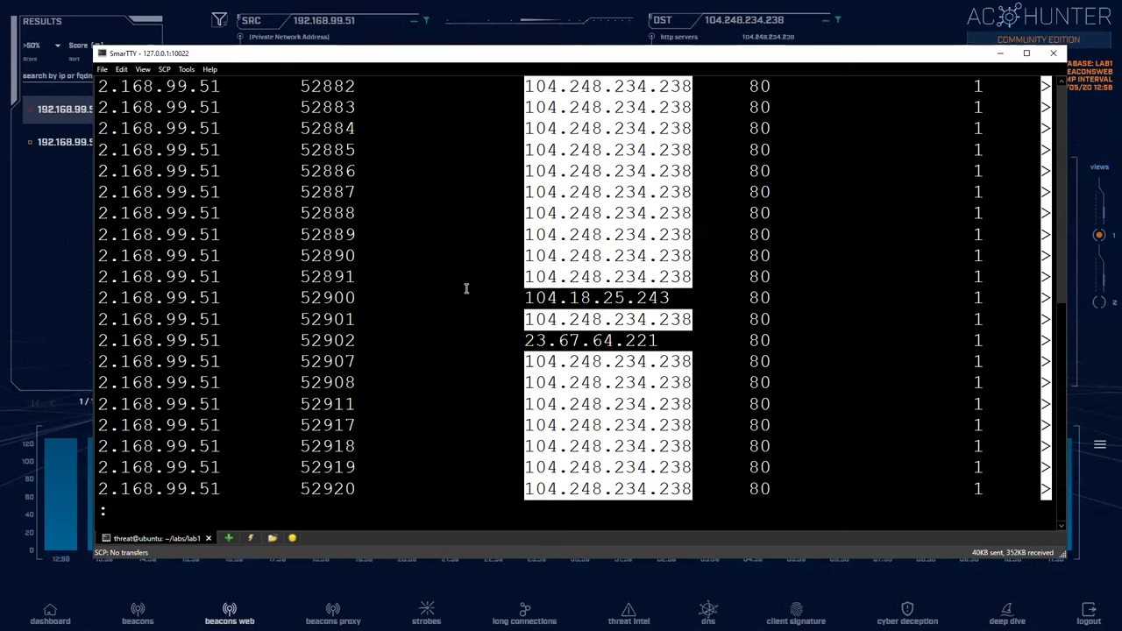
key(Down)
key(Down)
key(Down)
key(Down)
key(Down)
key(Down)
key(Down)
key(Down)
key(Down)
key(Down)
key(Down)
key(Down)
key(Down)
key(Down)
key(Down)
key(Down)
key(Down)
key(Down)
key(Down)
key(Down)
key(Down)
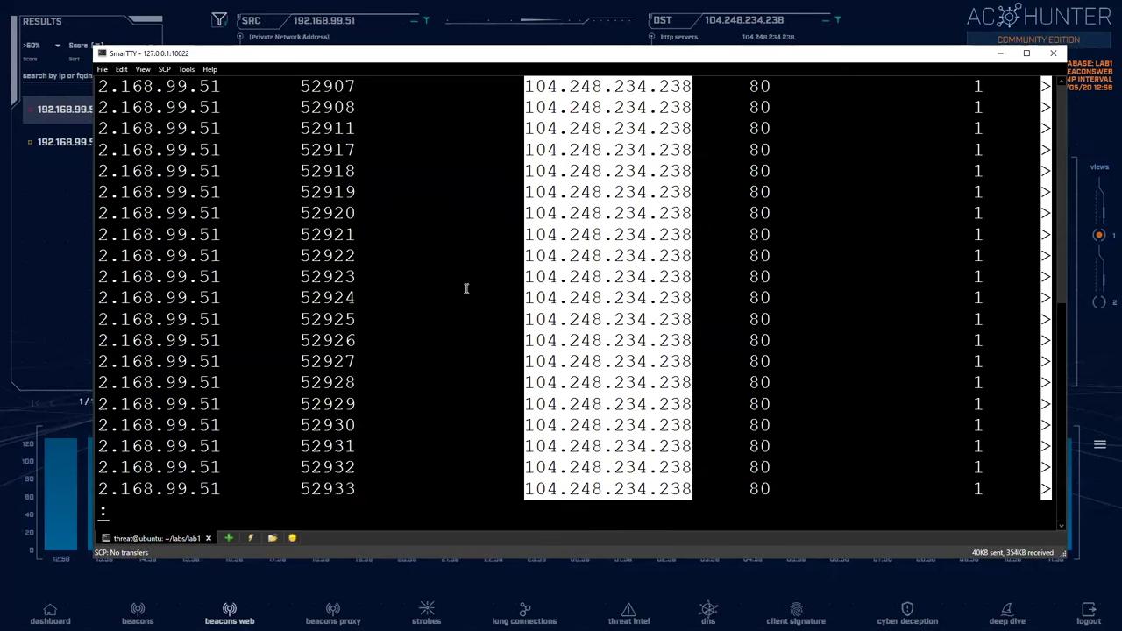
key(Down)
key(Down)
key(Down)
key(Down)
key(Down)
key(Down)
key(Down)
key(Down)
key(Down)
key(Down)
key(Down)
key(Down)
key(Down)
key(Down)
key(Down)
key(Down)
key(Down)
key(Down)
key(Down)
key(Down)
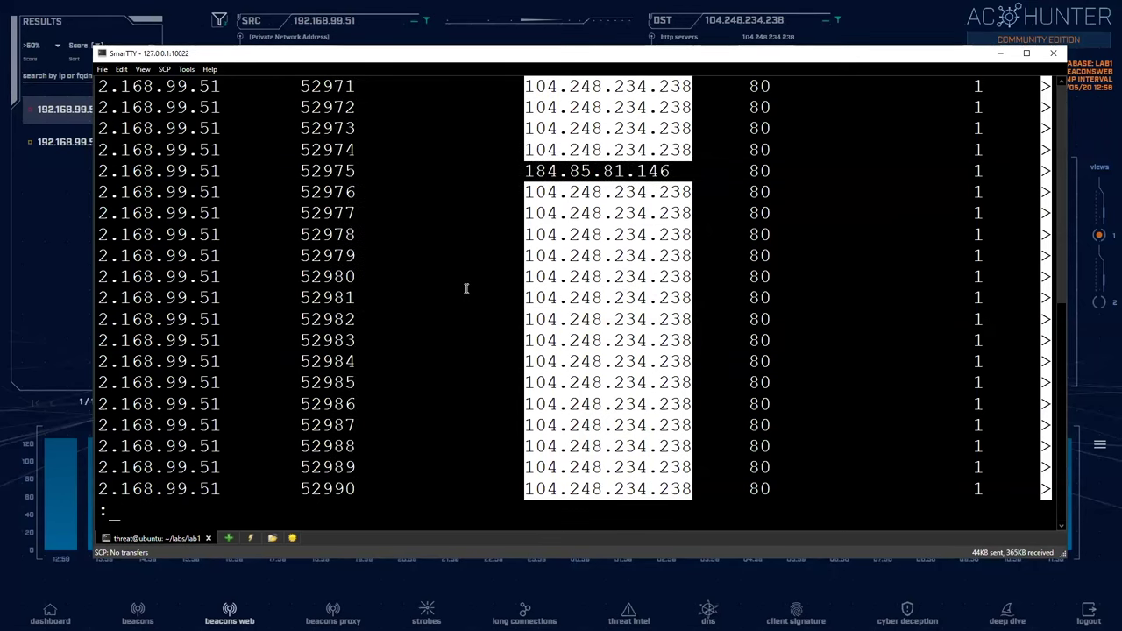
key(Up)
key(Up)
key(Up)
key(Up)
key(Up)
key(Up)
key(Up)
key(Up)
key(Up)
key(Up)
key(Up)
key(Up)
key(Up)
key(Up)
key(Up)
key(Up)
key(Up)
key(Up)
key(Up)
key(Up)
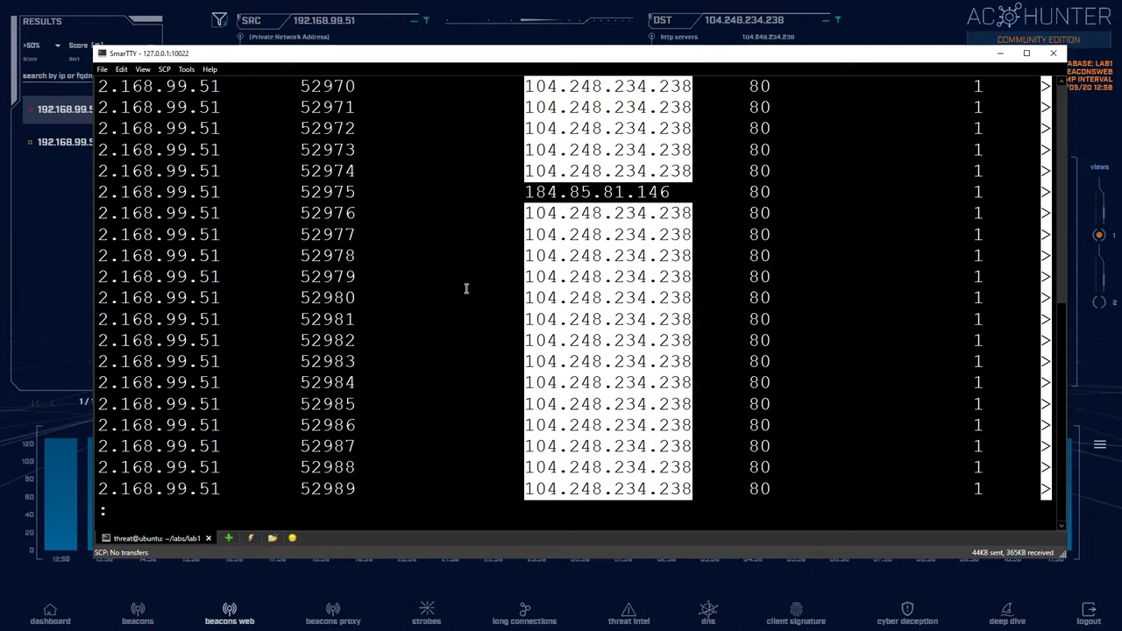
key(Up)
key(Up)
key(Up)
key(Up)
key(Up)
key(Up)
key(Up)
key(Up)
key(Up)
key(Up)
key(Up)
key(Up)
key(Up)
key(Up)
key(Up)
key(Up)
key(Up)
key(Up)
key(Up)
key(Up)
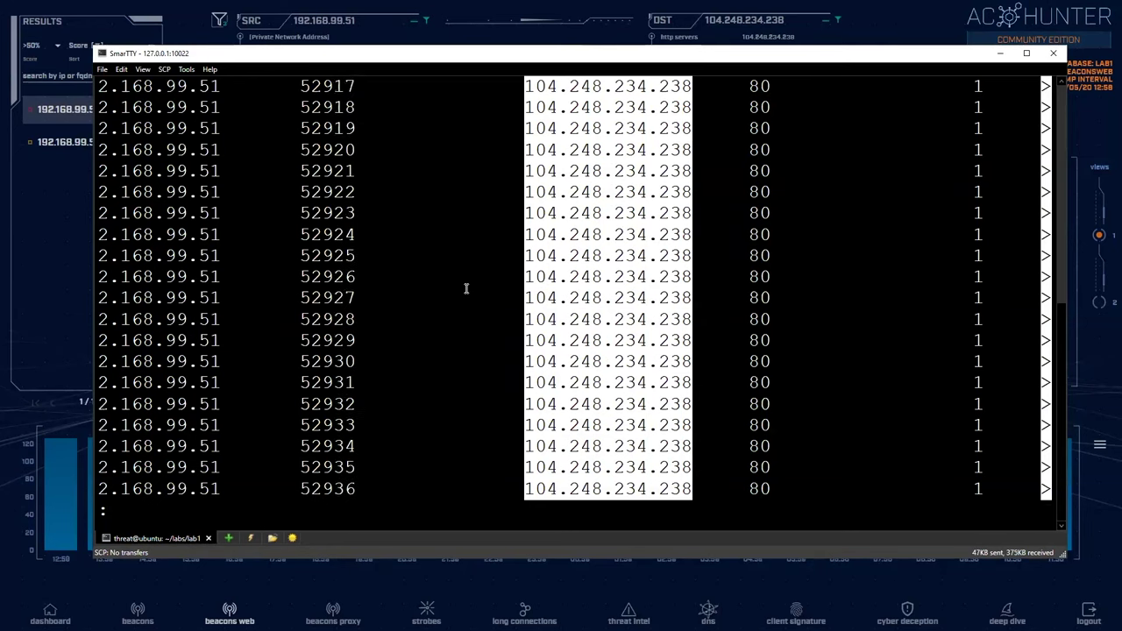
key(Up)
key(Up)
key(Up)
key(Up)
key(Up)
key(Up)
key(Up)
key(Up)
key(Up)
key(Up)
key(Up)
key(Up)
key(Up)
key(Up)
key(Up)
key(Up)
key(Up)
key(Up)
key(Up)
key(Up)
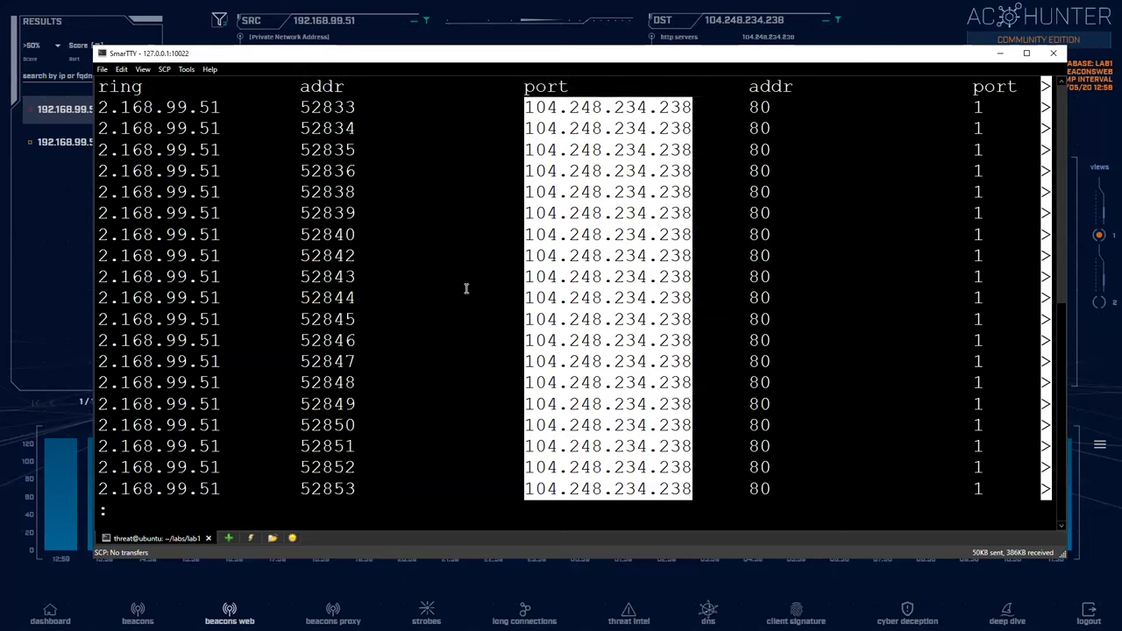
key(q)
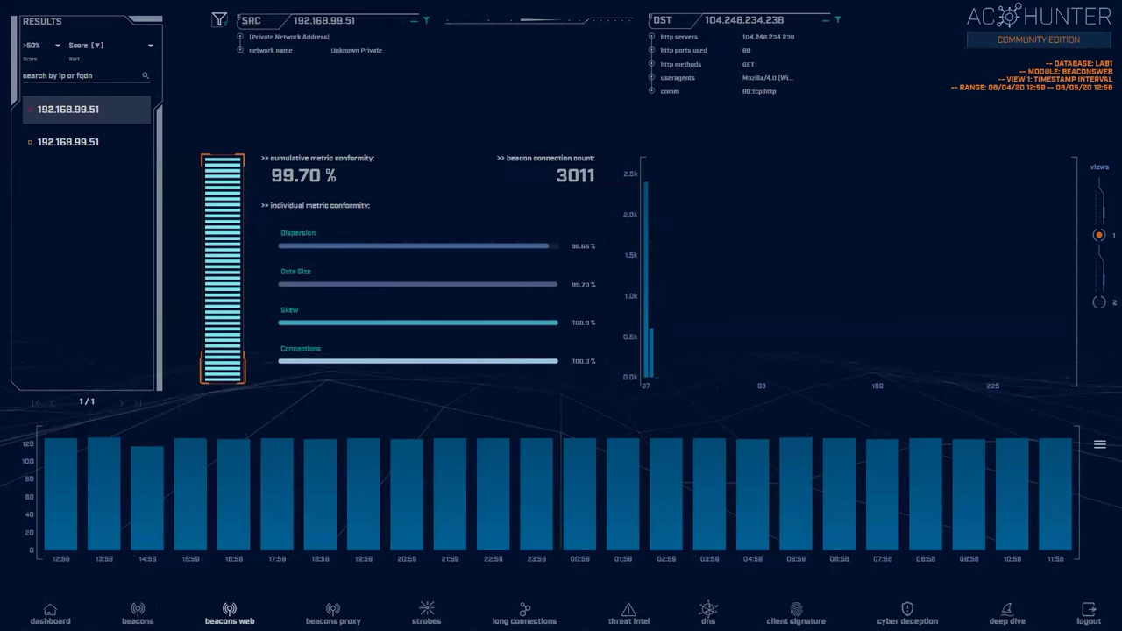
Step: Open AC-Hunter's client signature module, enter adl.windows.com as its search text and clear it again
click(797, 612)
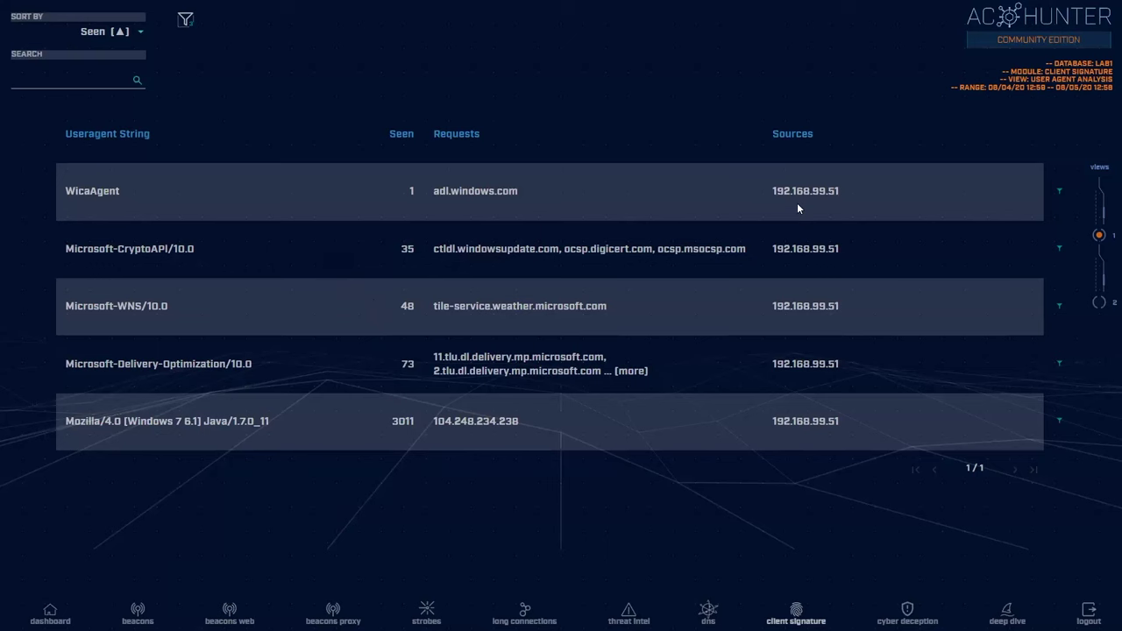
drag(770, 193, 829, 202)
click(95, 79)
key(ctrl+v)
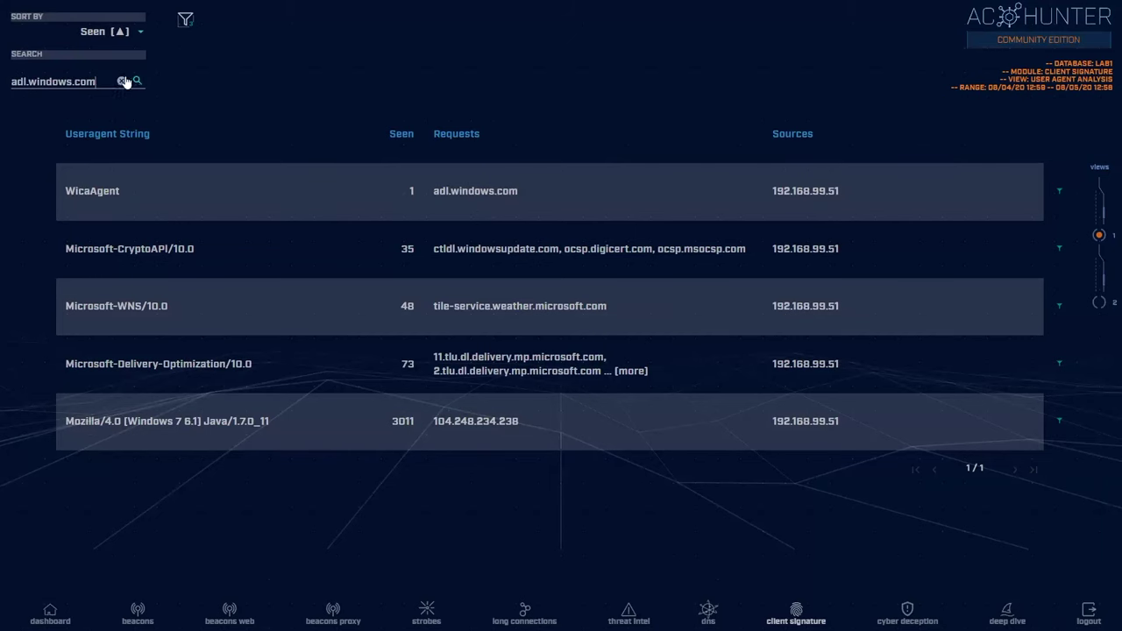
click(121, 81)
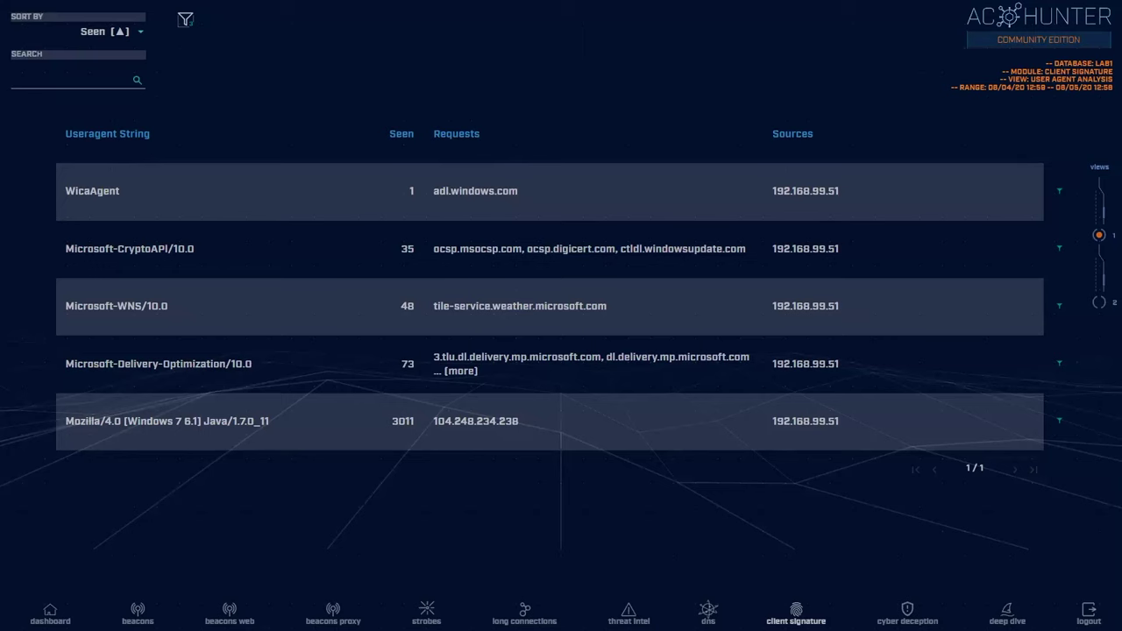
Step: Switch to the SmarTTY terminal, reopen http.log with less -S -x20, shift to the URI values and highlight the first entry's URI
key(alt+Tab)
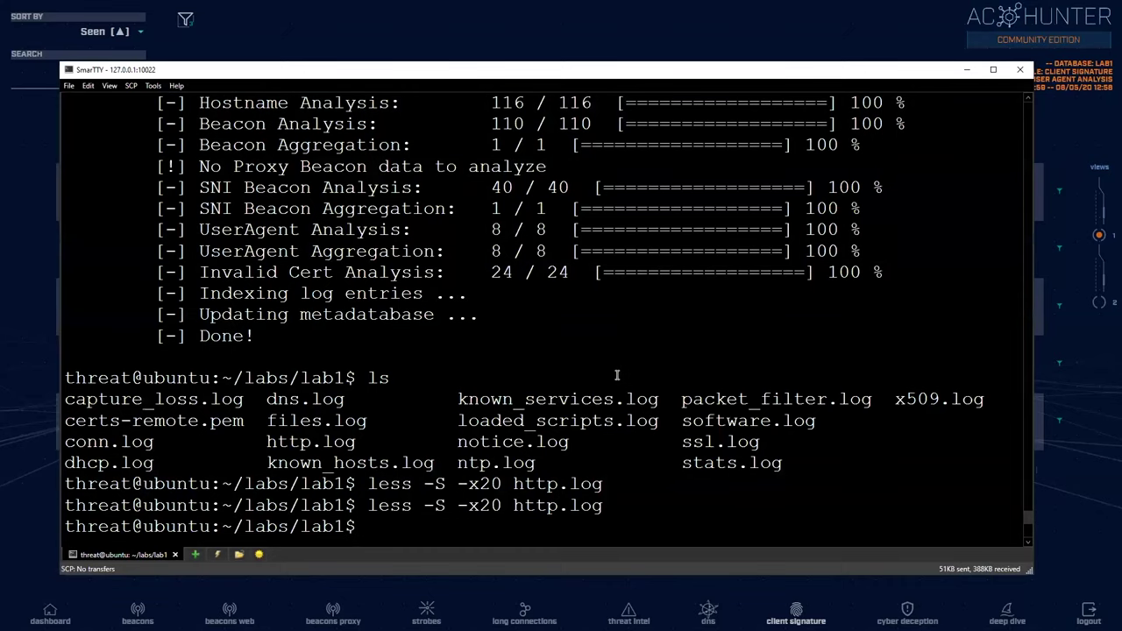
key(Up)
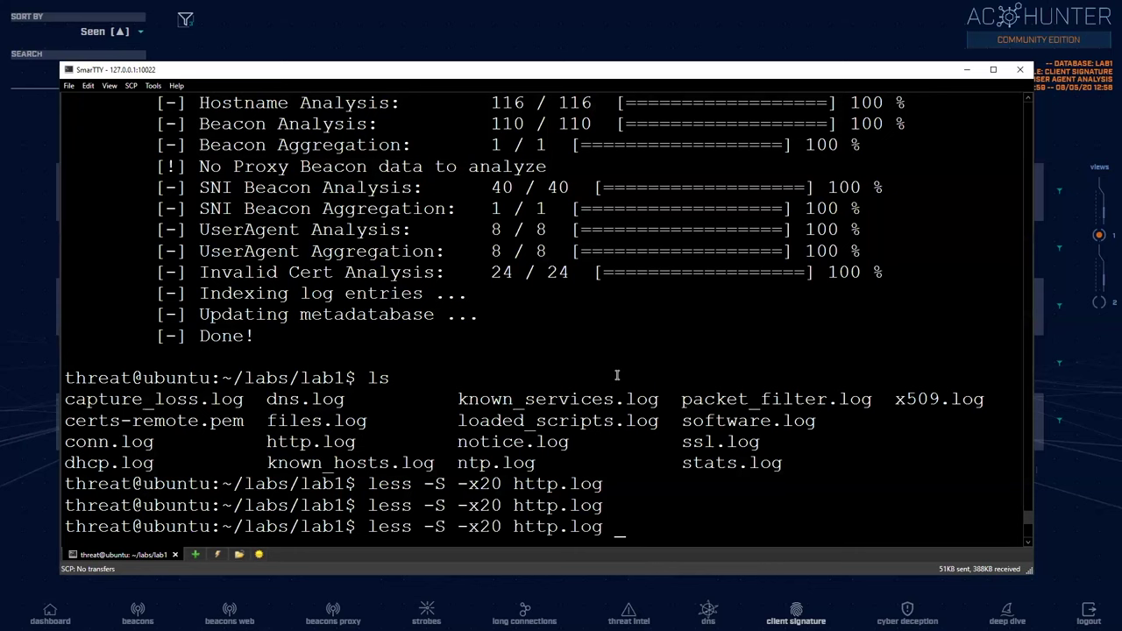
key(Return)
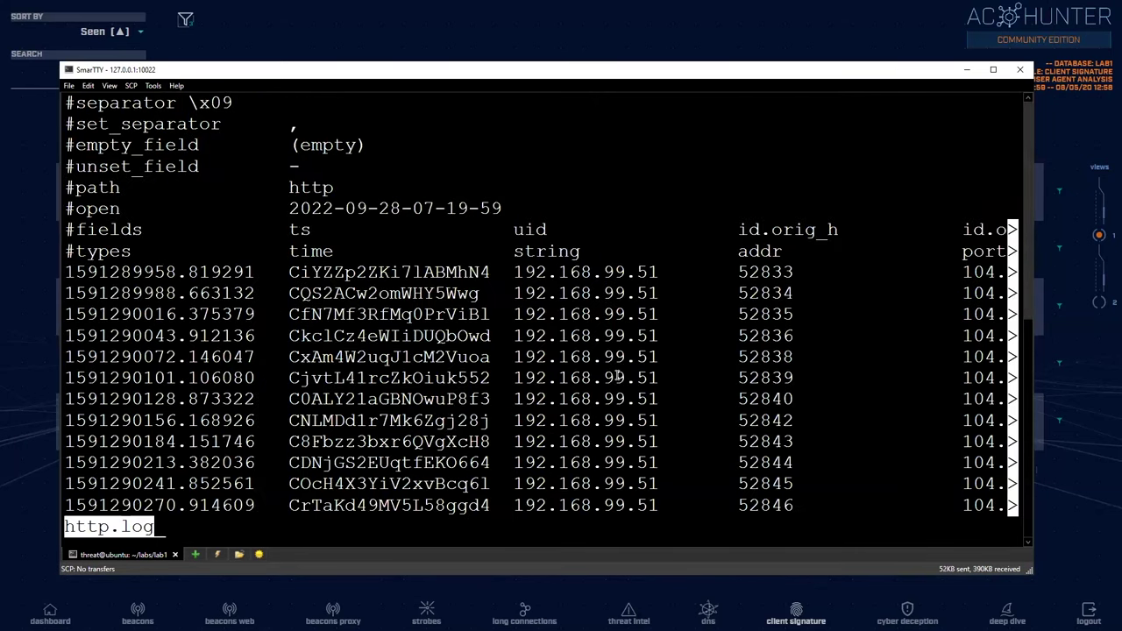
key(Right)
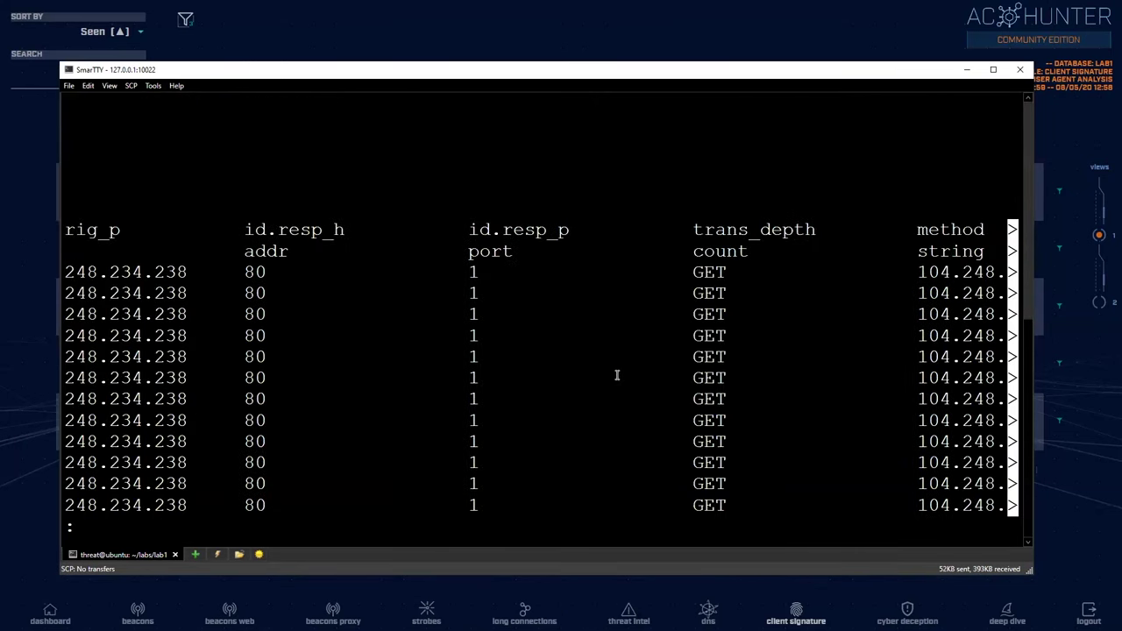
key(Right)
key(Right)
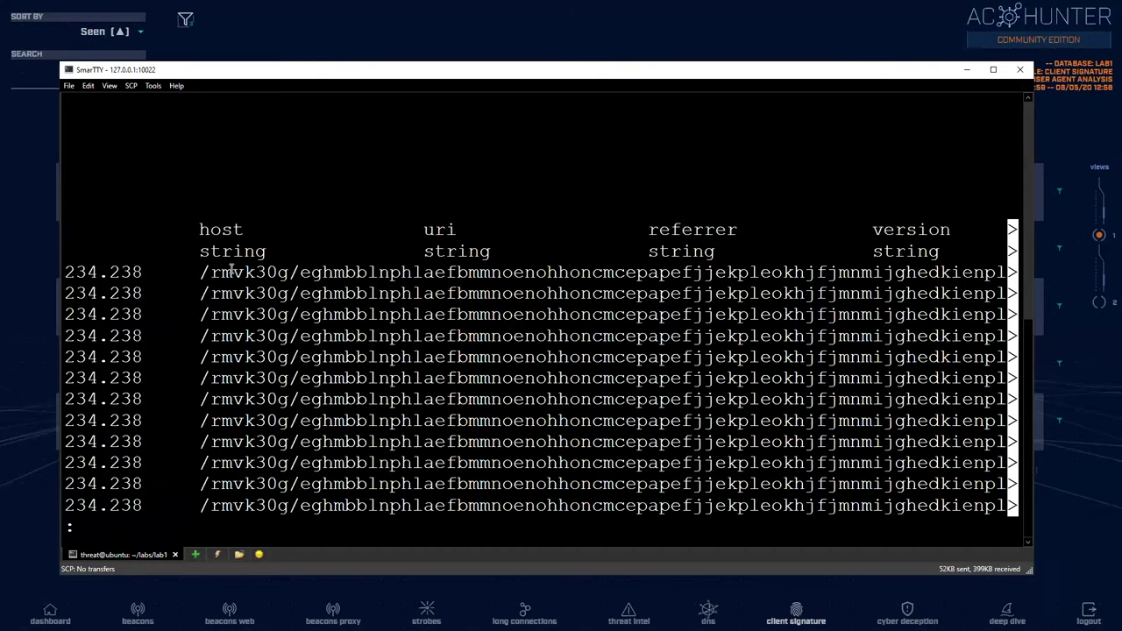
drag(200, 273, 1006, 277)
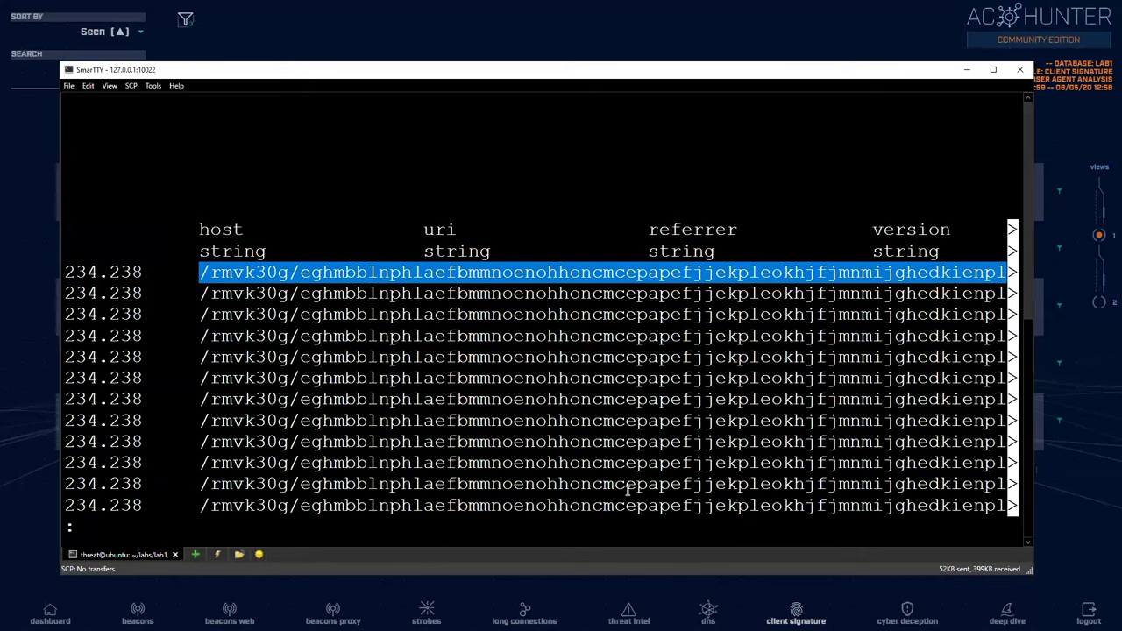
Step: Examine the remaining fields of the 104.248.234.238 entries, from the rest of the URI through the user agent and status code to the last columns
key(Right)
key(Right)
key(Right)
key(Right)
key(Right)
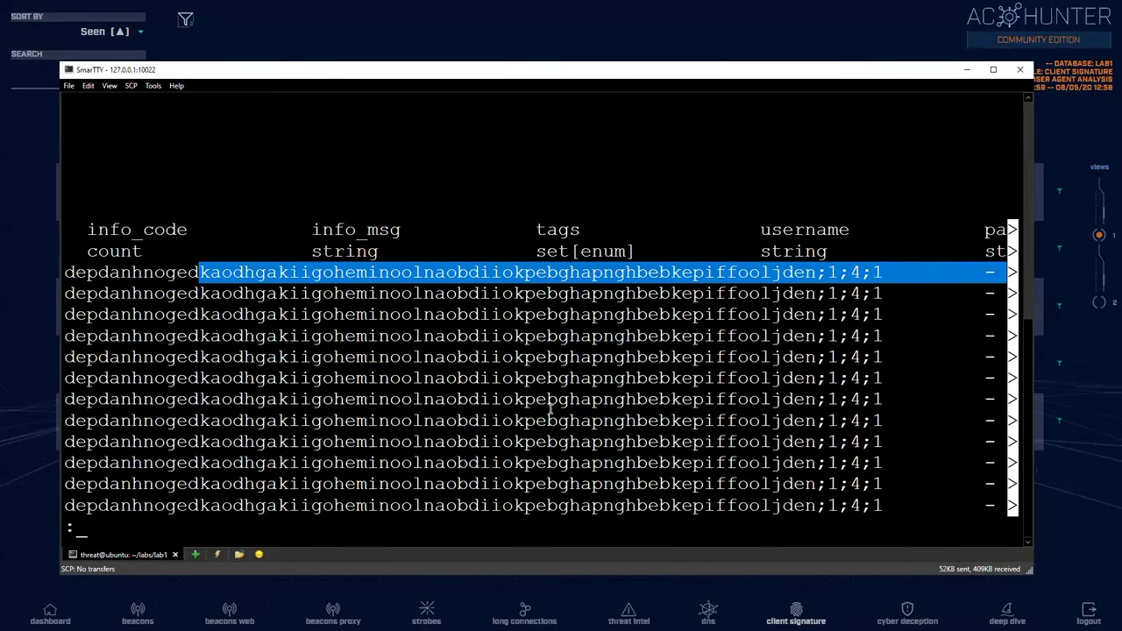
key(Right)
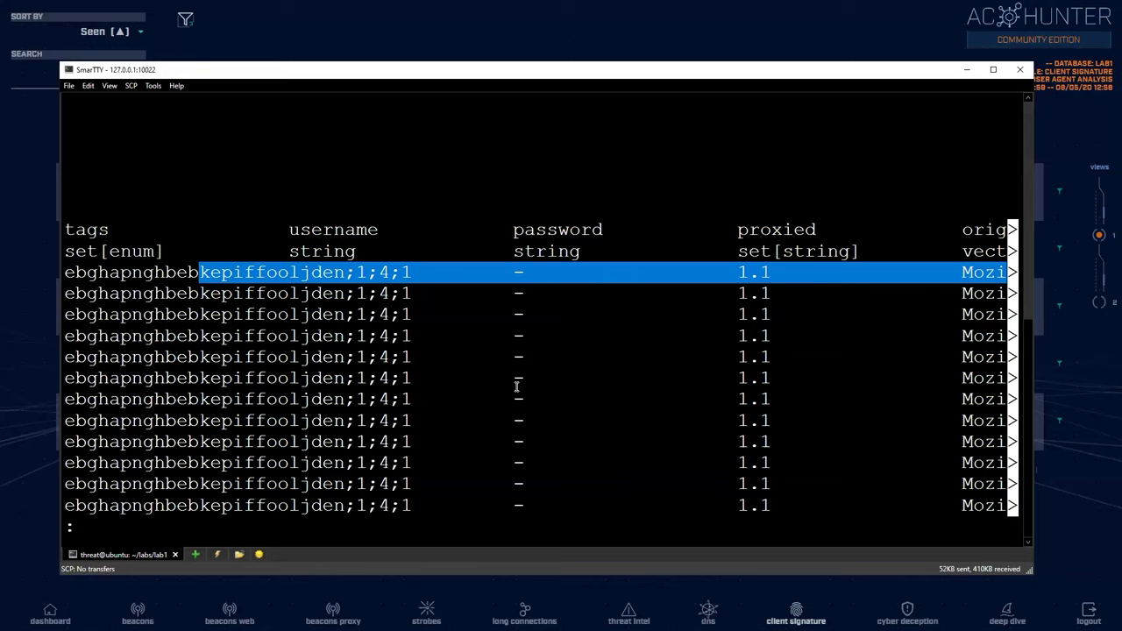
key(Right)
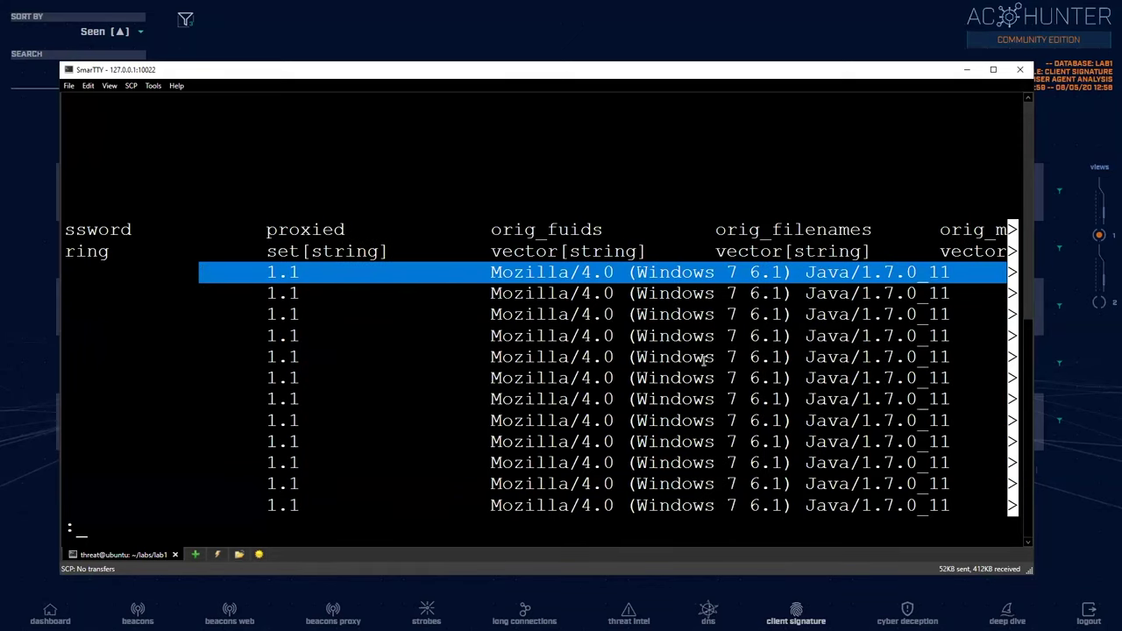
key(Right)
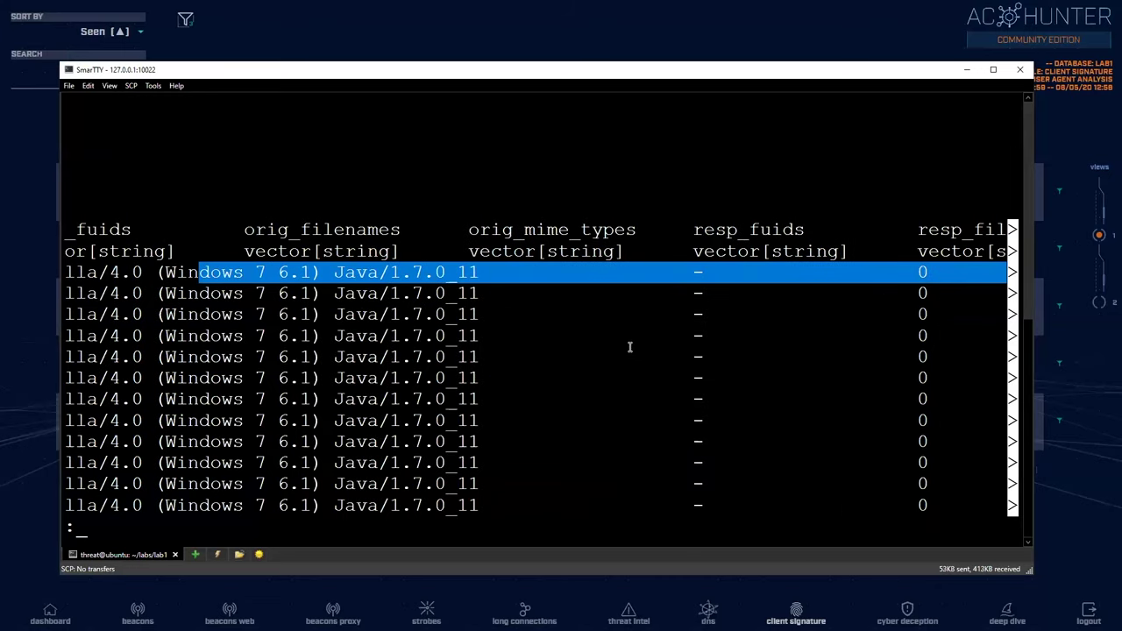
key(Right)
key(Right)
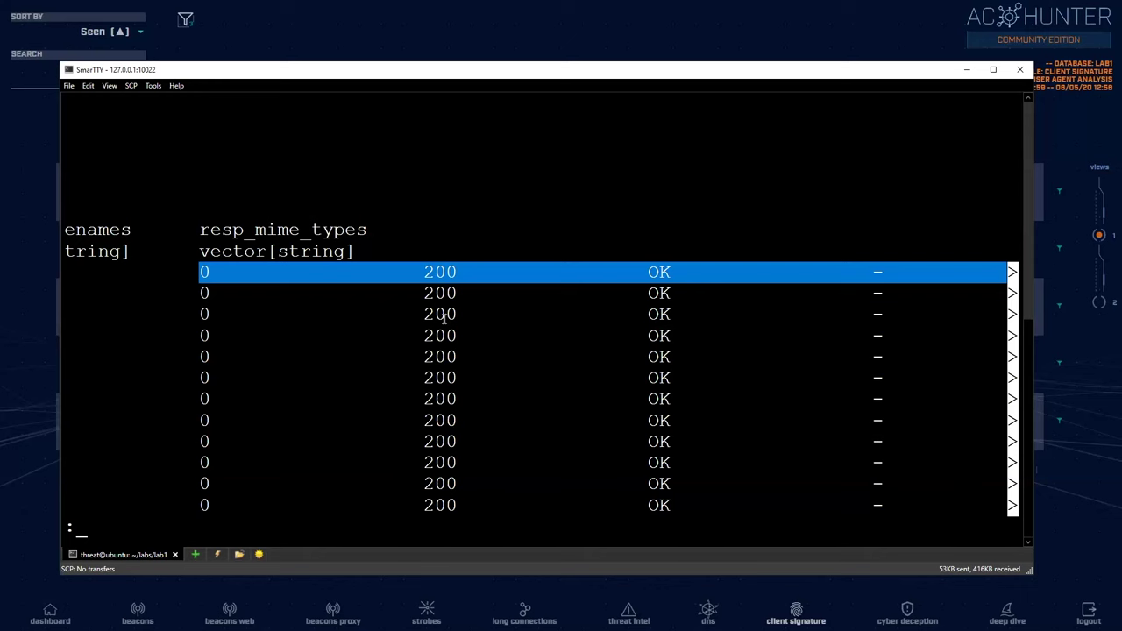
key(Right)
key(Right)
key(Right)
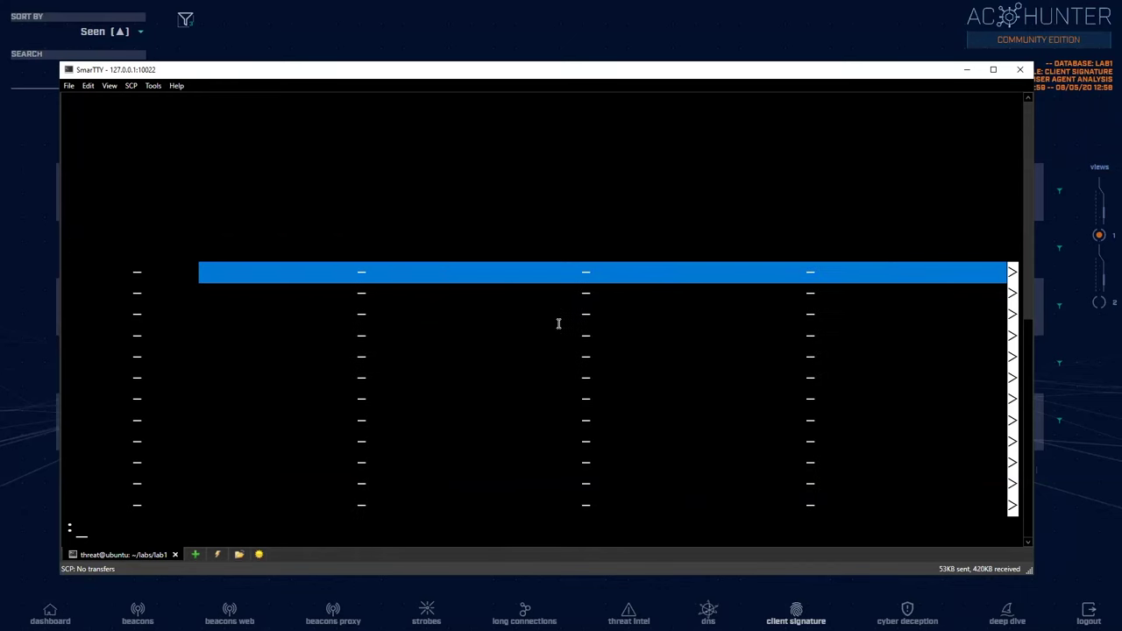
key(Right)
key(Right)
Step: Go back past the user agent values to the end of the URI in http.log and quit the log viewer
key(Left)
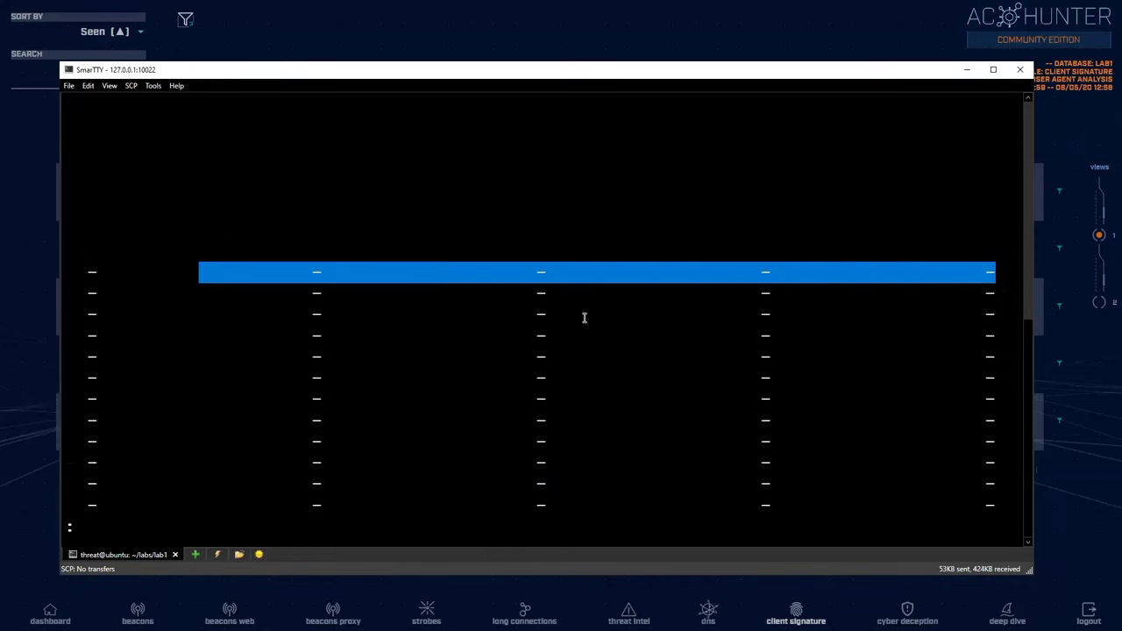
key(Left)
key(Left)
key(Left)
key(Left)
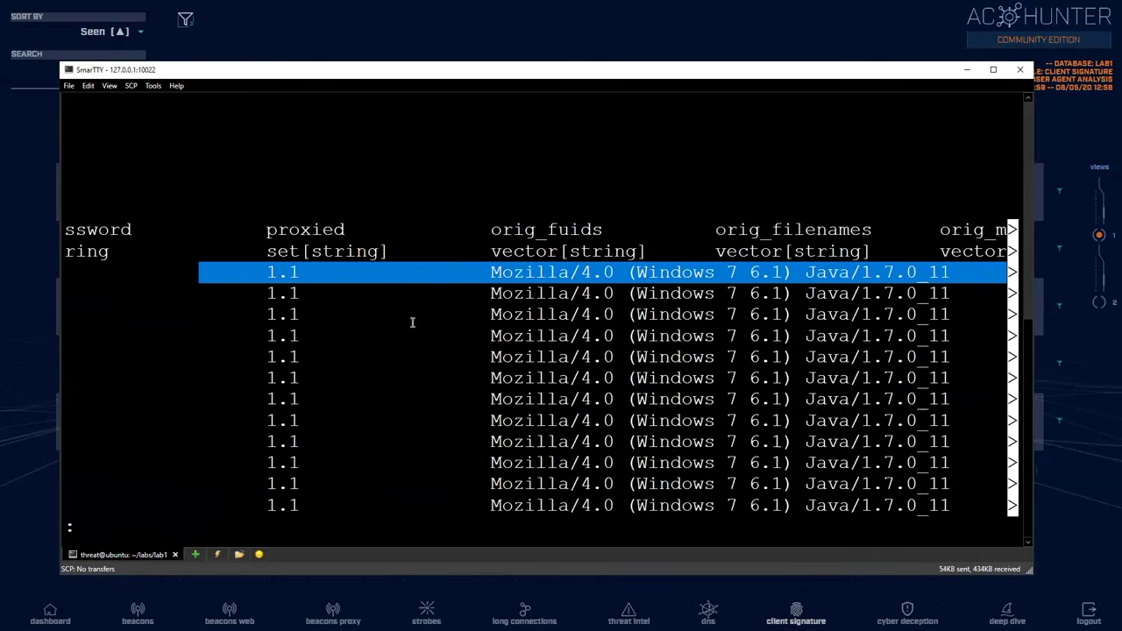
key(Left)
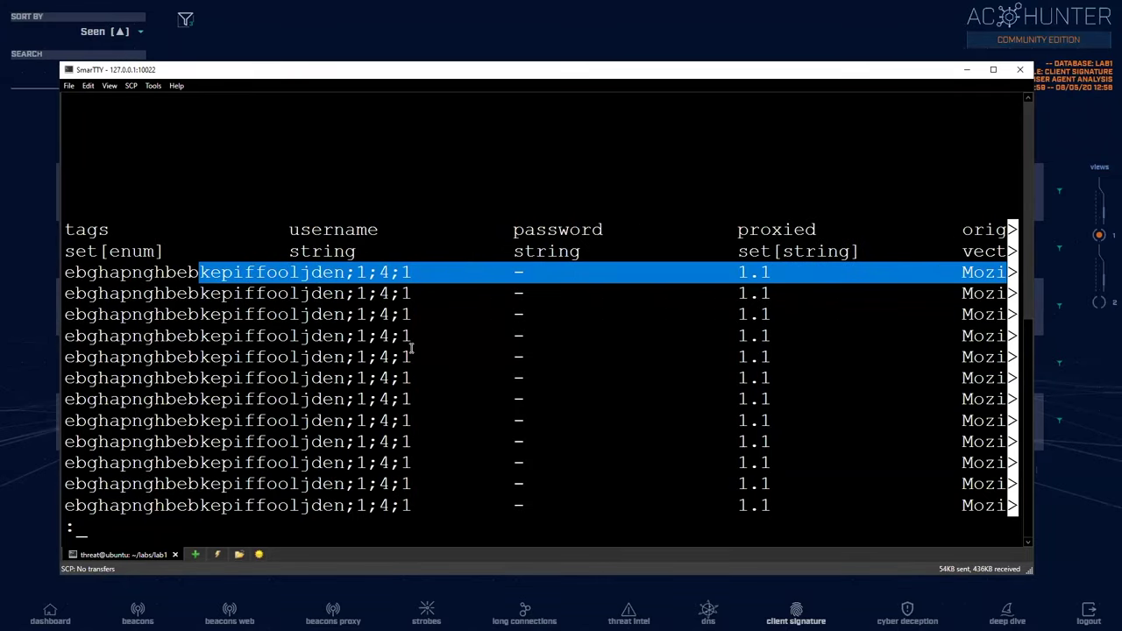
key(q)
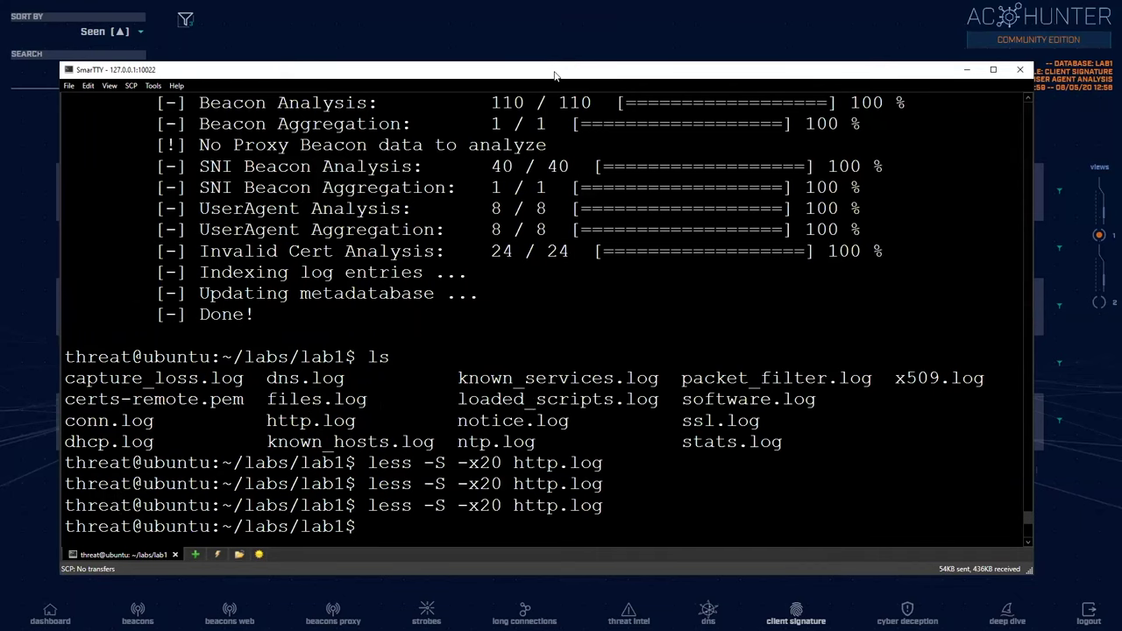
Step: Move the terminal window slightly and run cat http.log | zeek-cut id.resp_h uri | head to list the first destinations and URIs
drag(554, 76, 577, 102)
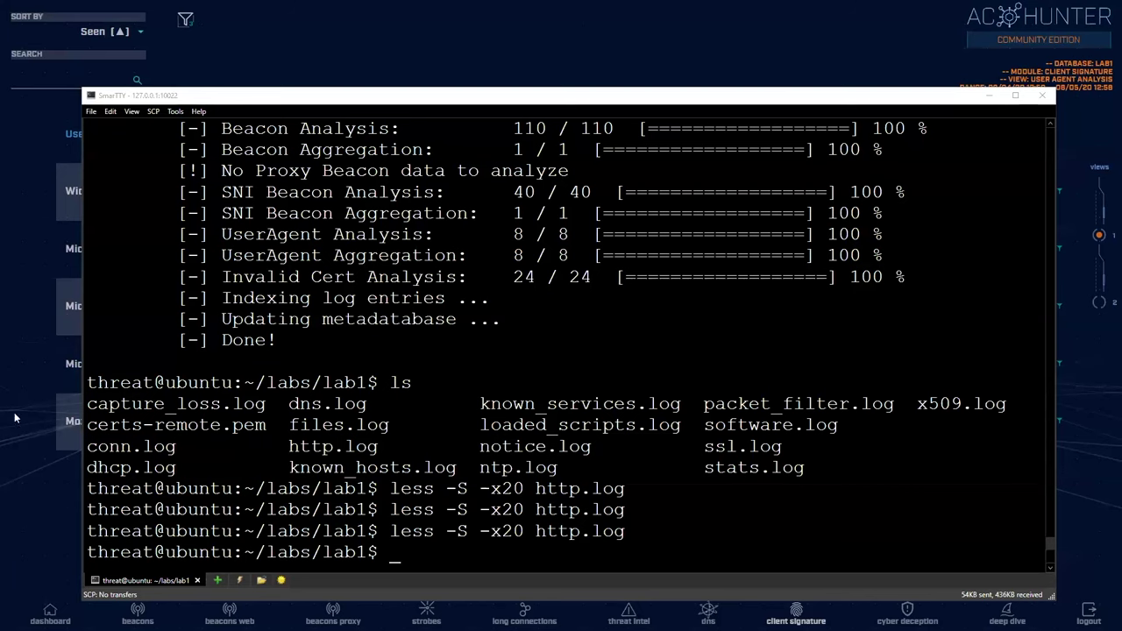
click(425, 546)
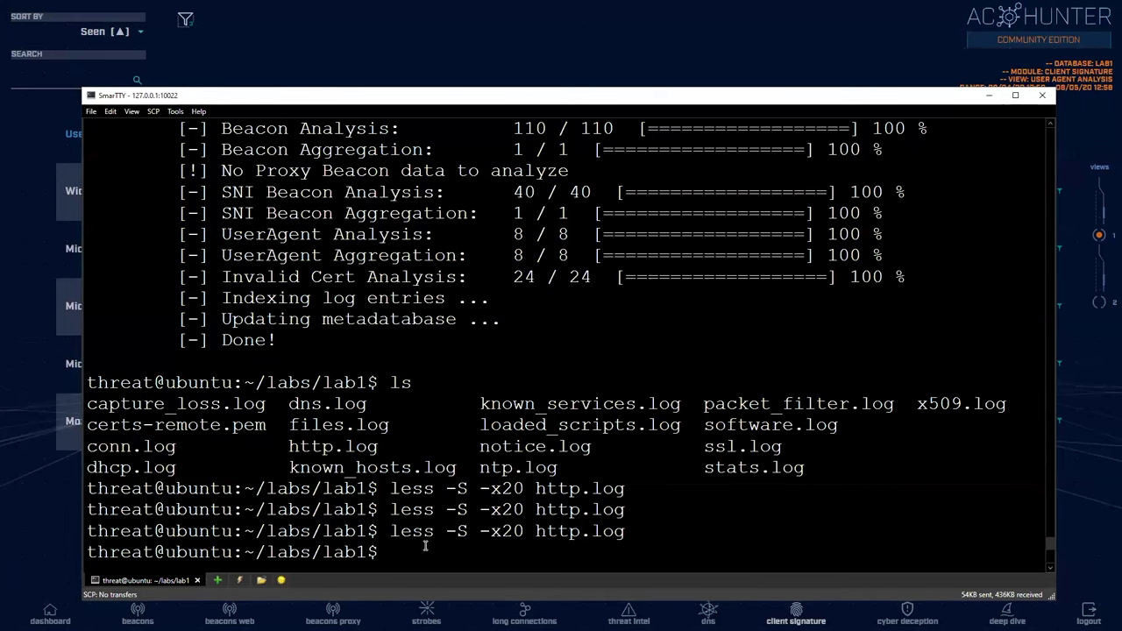
text(cat http)
key(Tab)
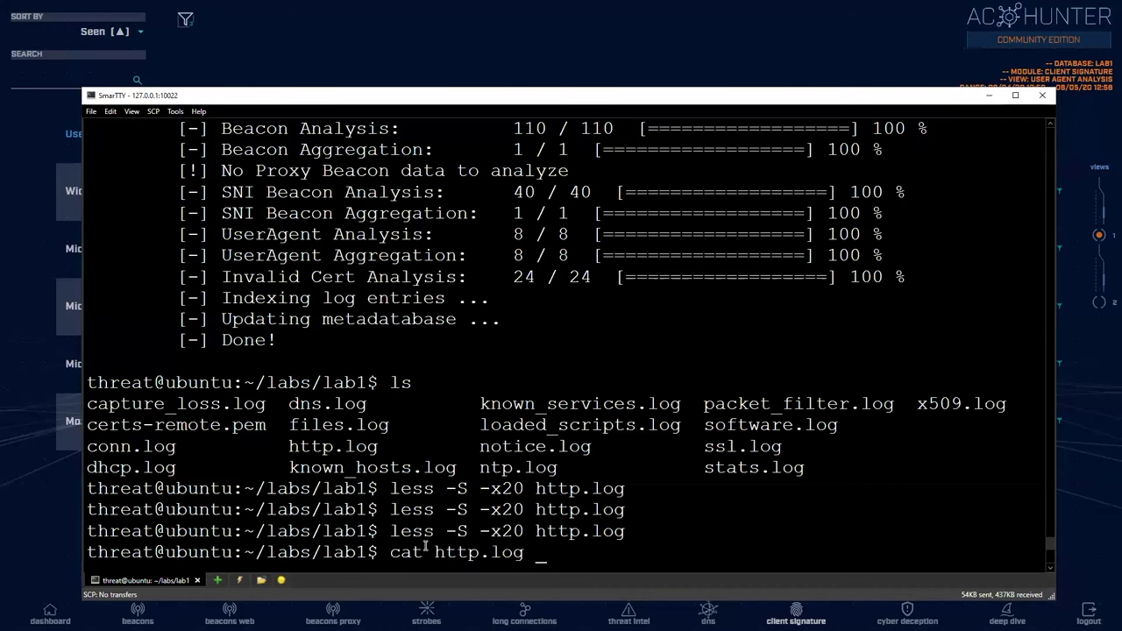
text(| zeek-cut)
text(id.)
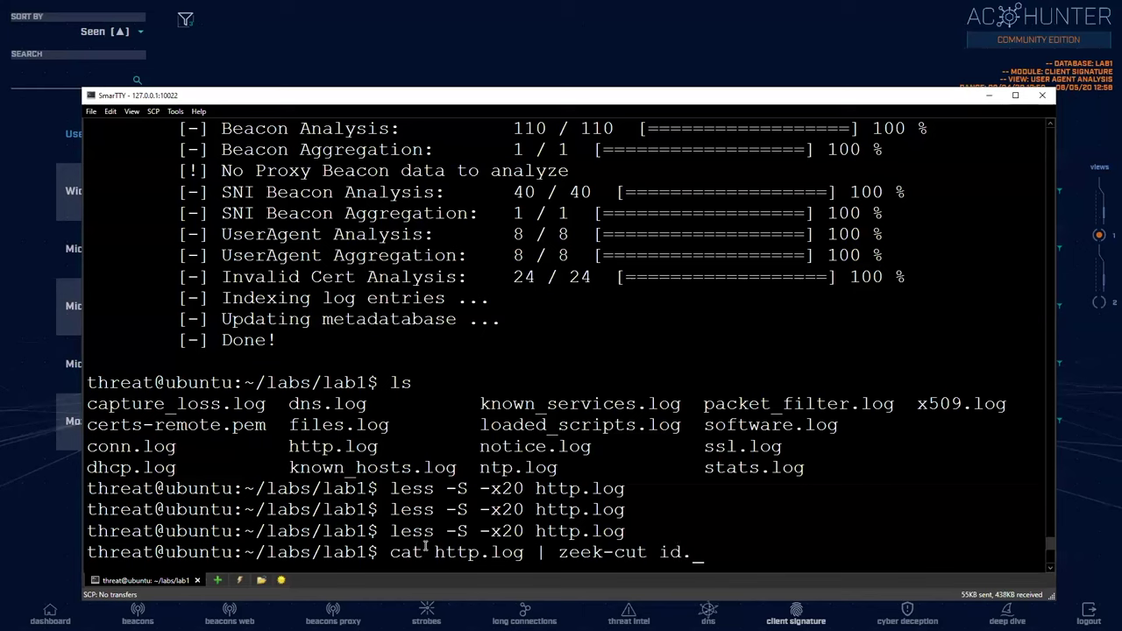
text(resp_h u)
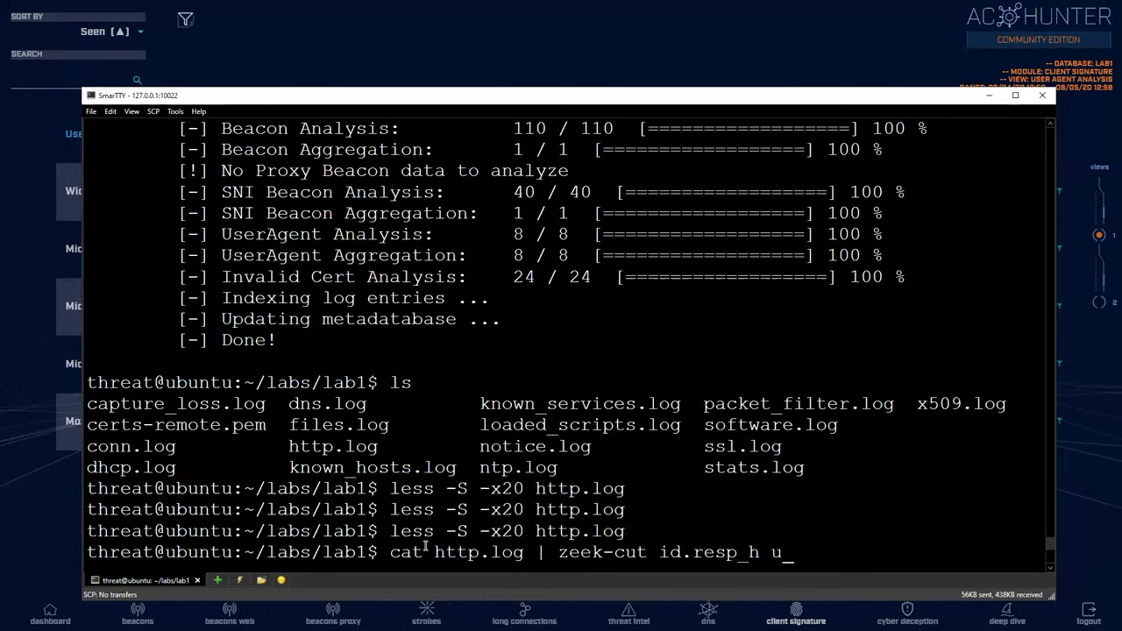
text(ri | head)
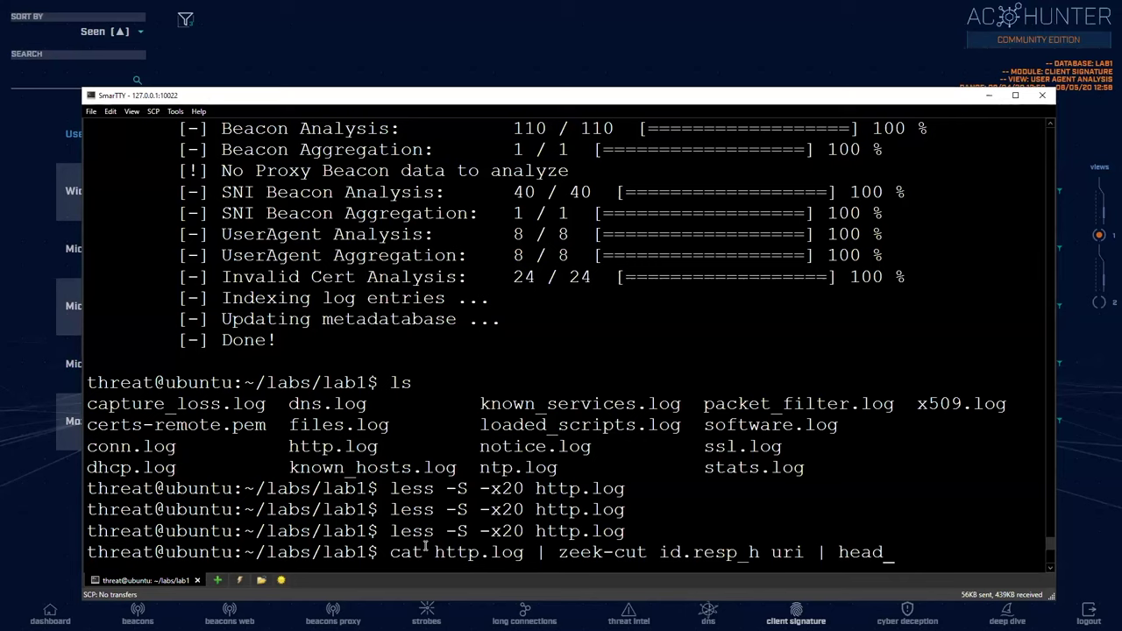
key(Return)
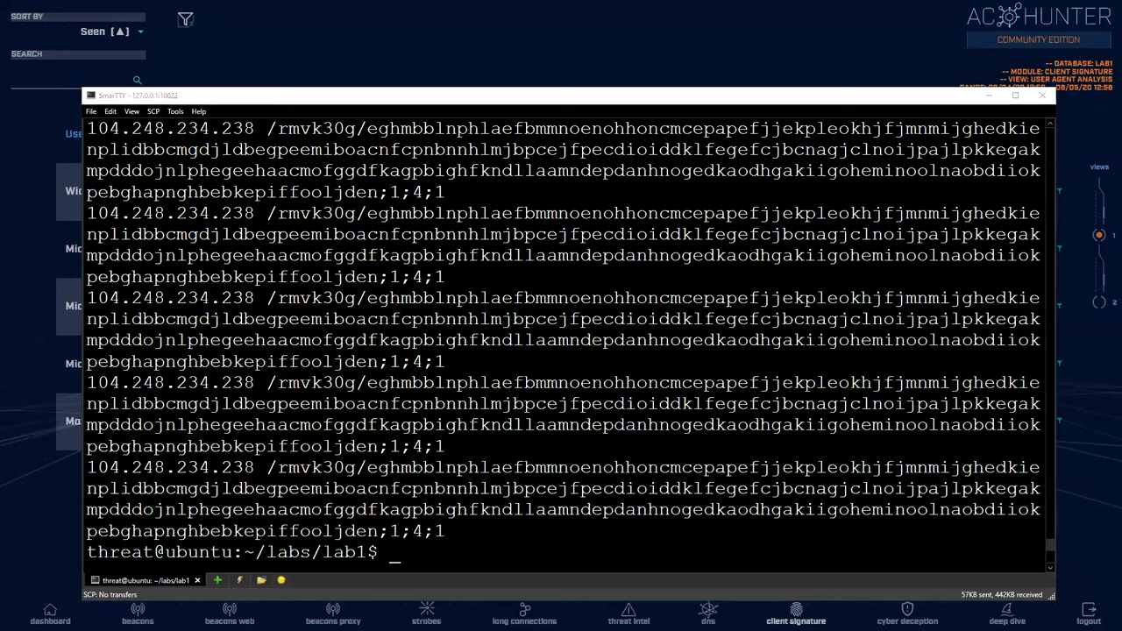
Step: Recall the zeek-cut command for id.resp_h and uri and replace its head filter with grep
click(556, 546)
text(cat http.log | zeek-cut id.resp_h uri | head)
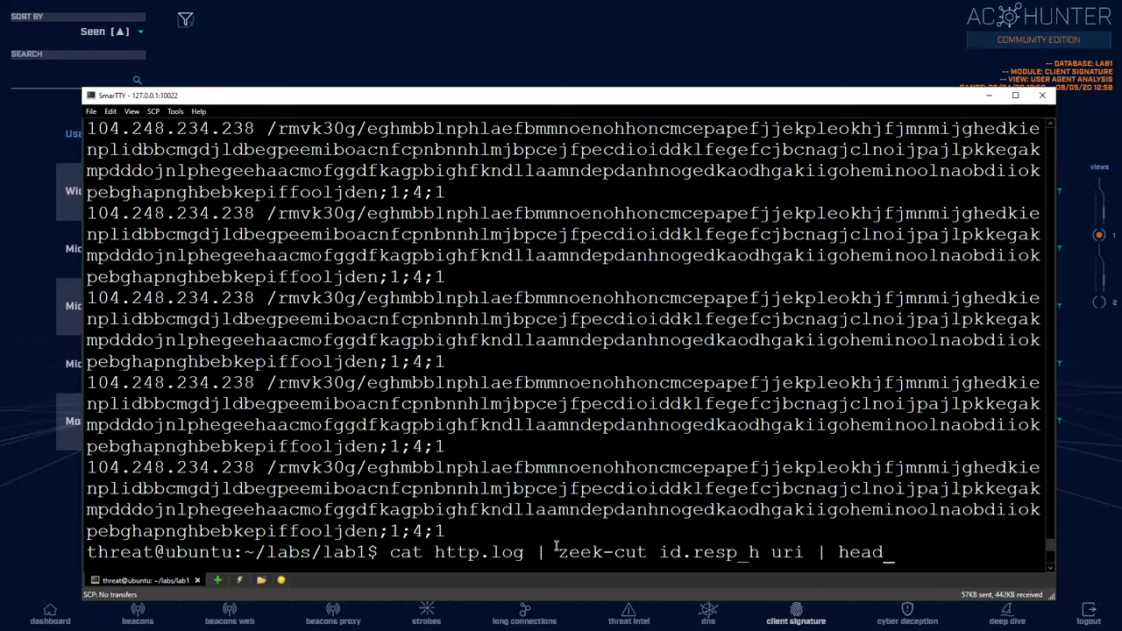
key(BackSpace)
key(BackSpace)
key(BackSpace)
key(BackSpace)
text(grep)
Step: Copy 104.248.234.238 from the output into the grep filter, append | sort | uniq -c and run the command
drag(88, 467, 253, 467)
right_click(226, 468)
click(251, 475)
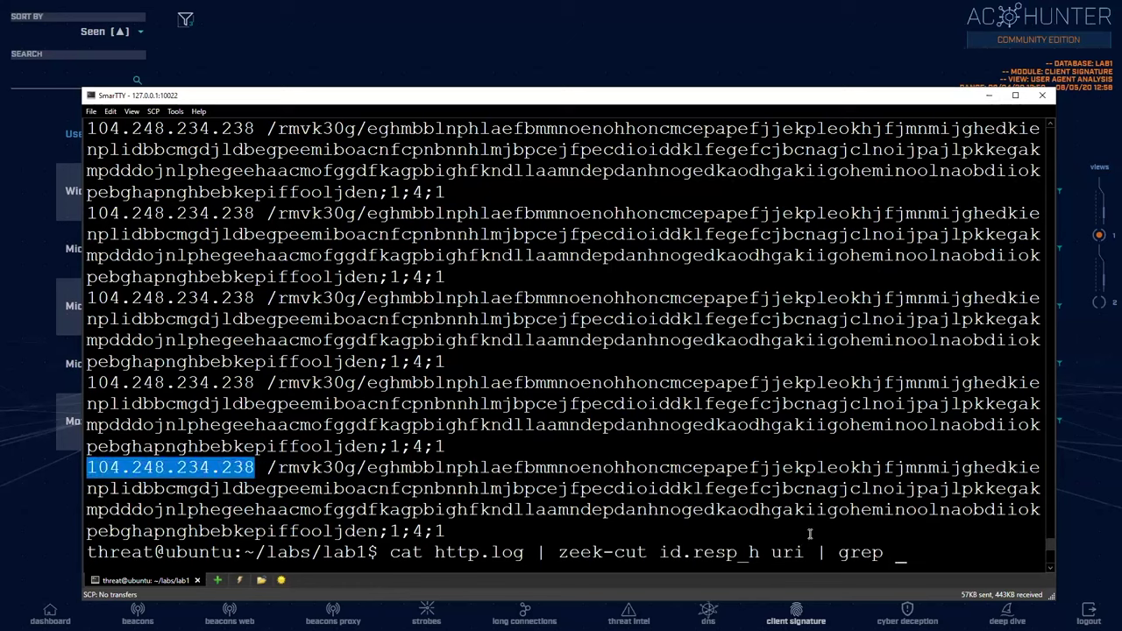
right_click(903, 538)
click(923, 560)
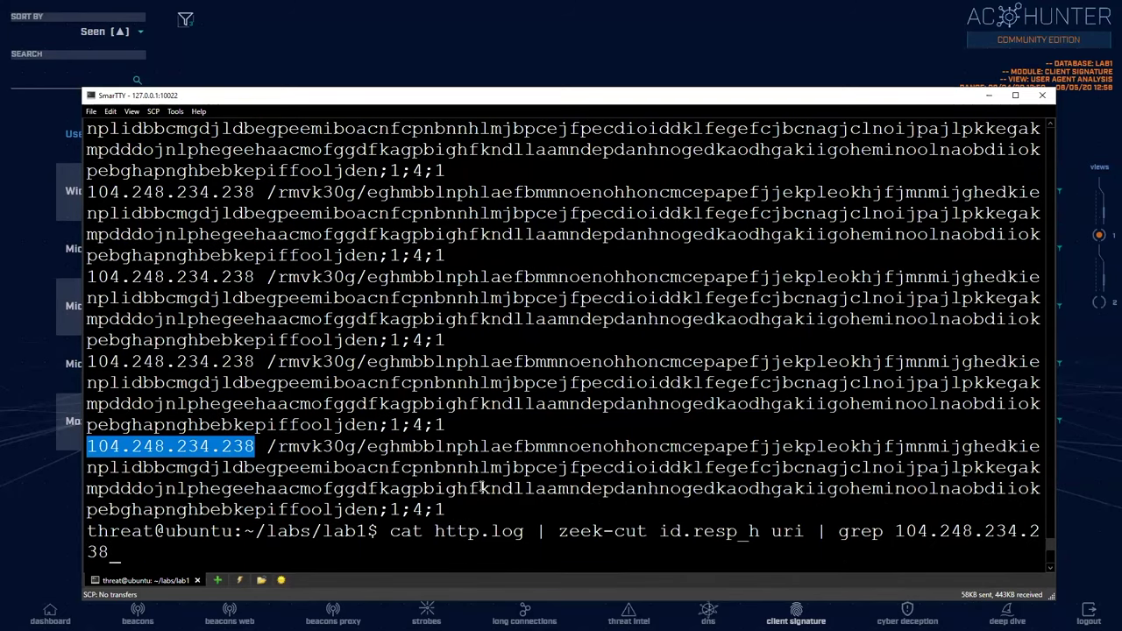
text(| sort | uniq -c)
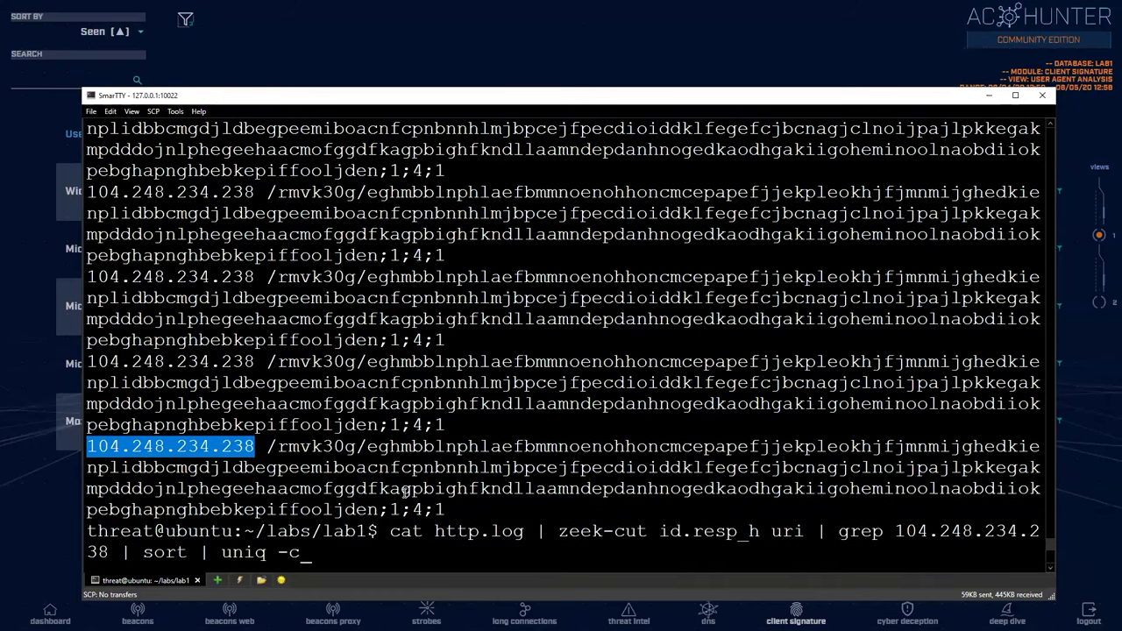
key(Return)
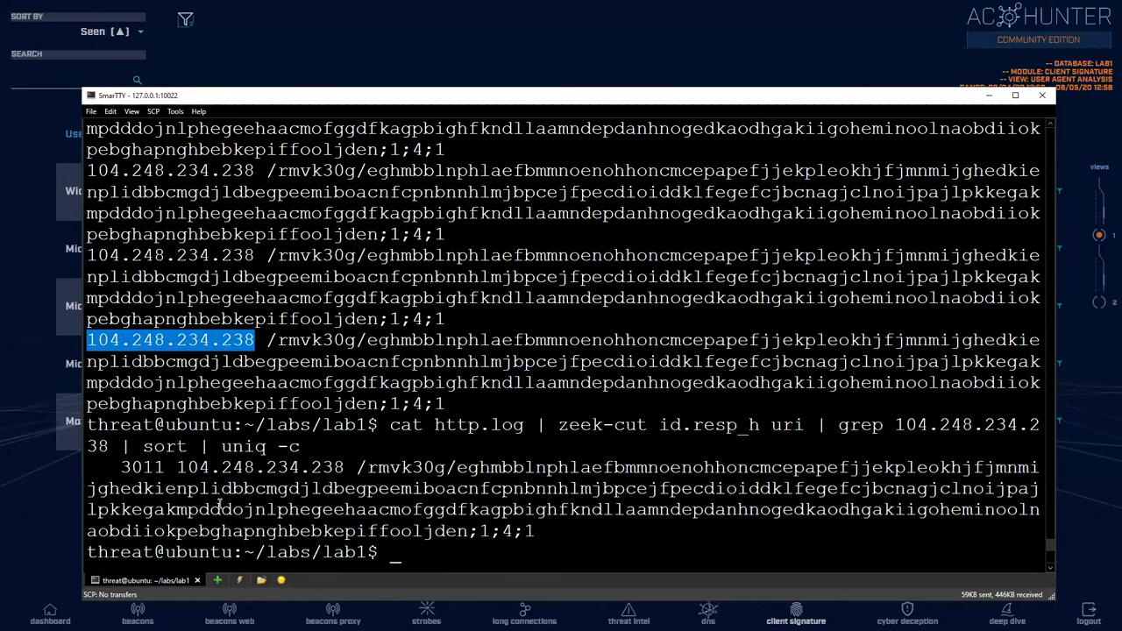
Step: Highlight the whole result line, its request count and its URI in turn to examine them
drag(123, 465, 559, 534)
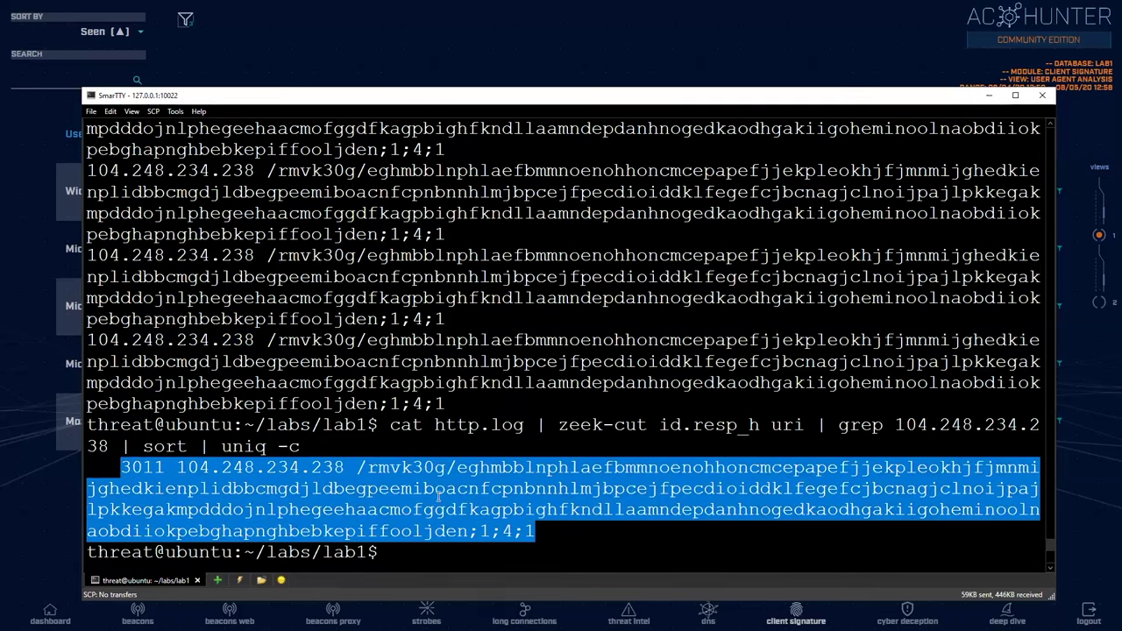
drag(121, 467, 165, 466)
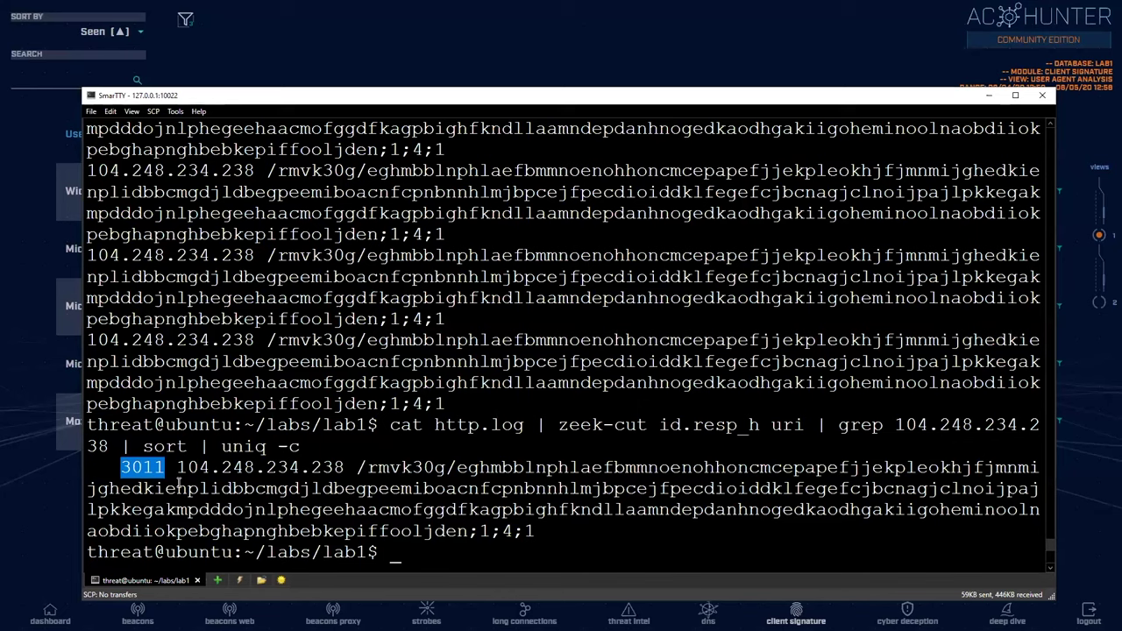
drag(178, 468, 552, 530)
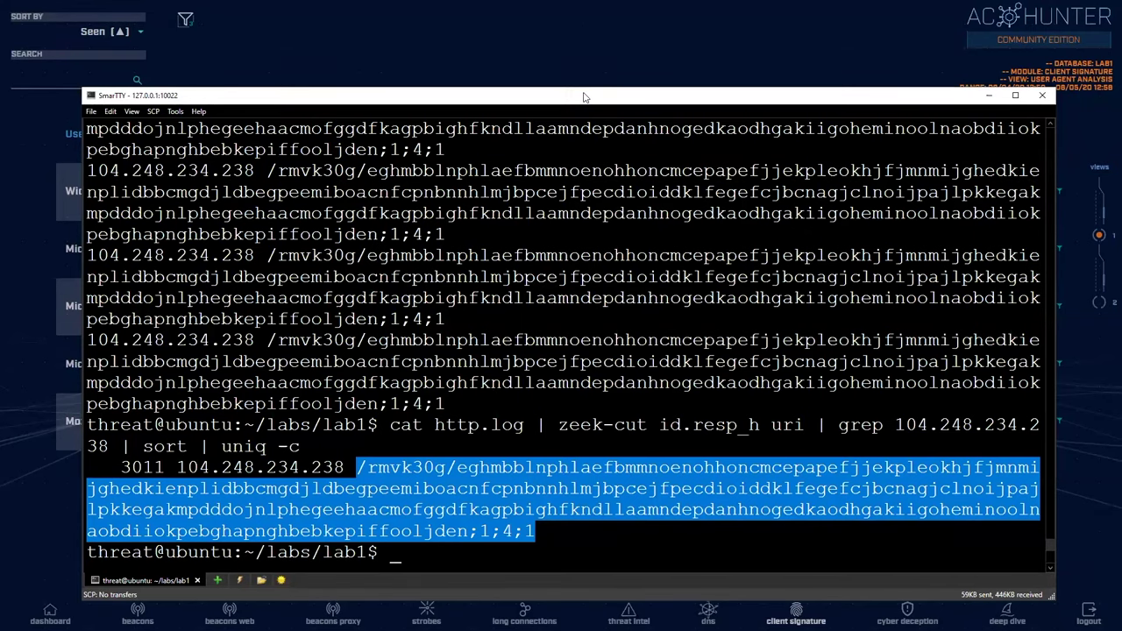
Step: Check the client signature list in AC-Hunter, return to the SmarTTY terminal and highlight the long part of the URI after /rmvk30g
key(alt+Tab)
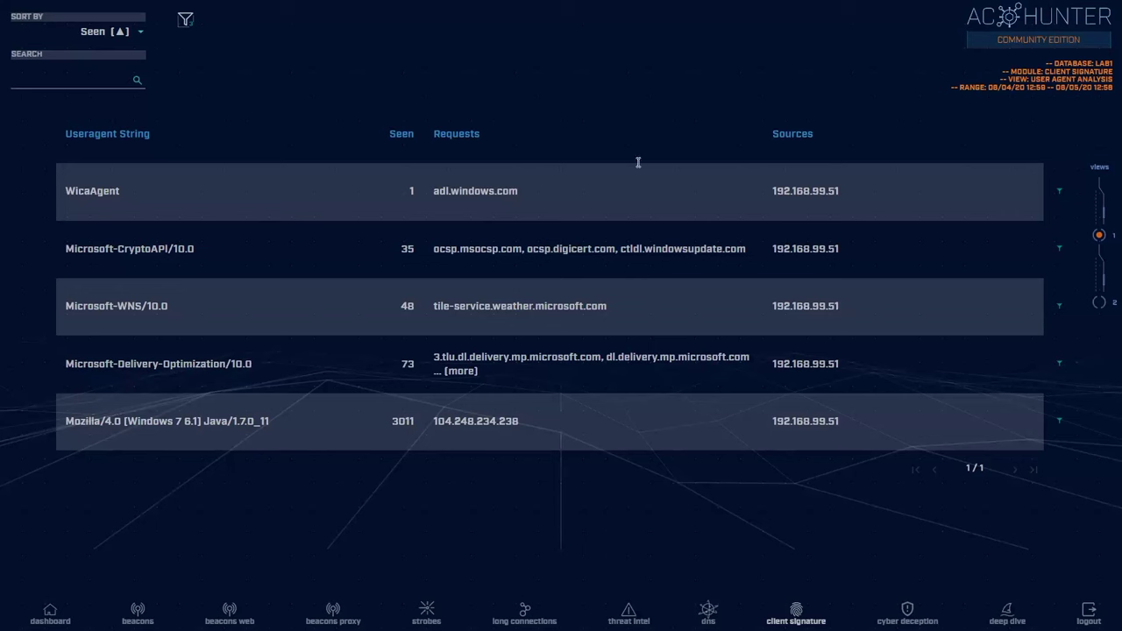
key(alt+Tab)
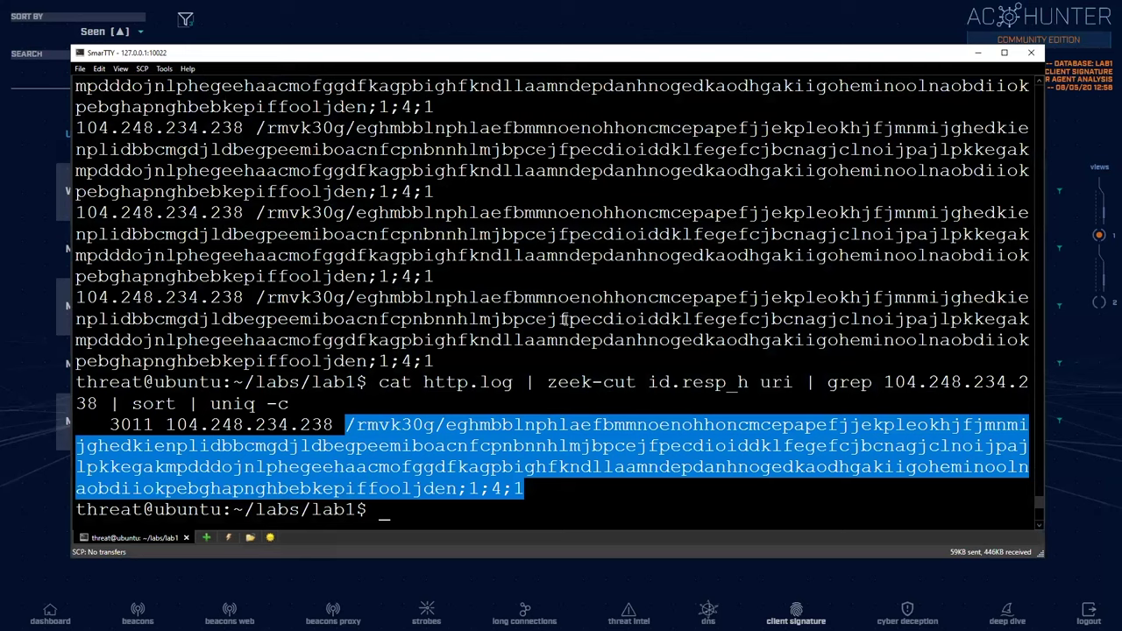
drag(465, 418, 532, 484)
click(364, 424)
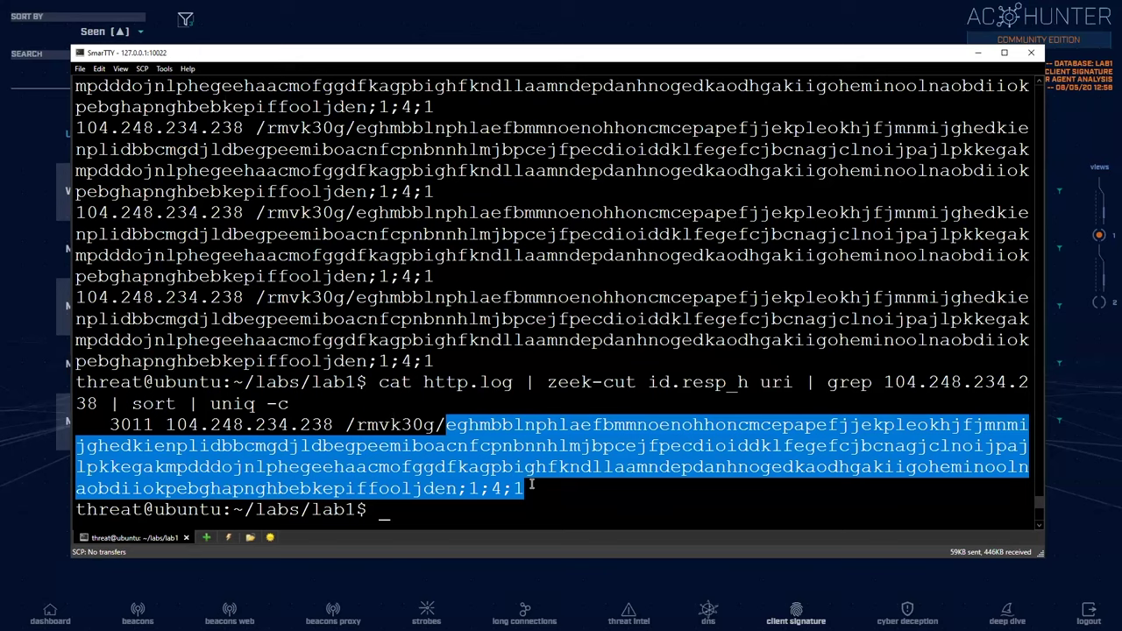
double_click(439, 425)
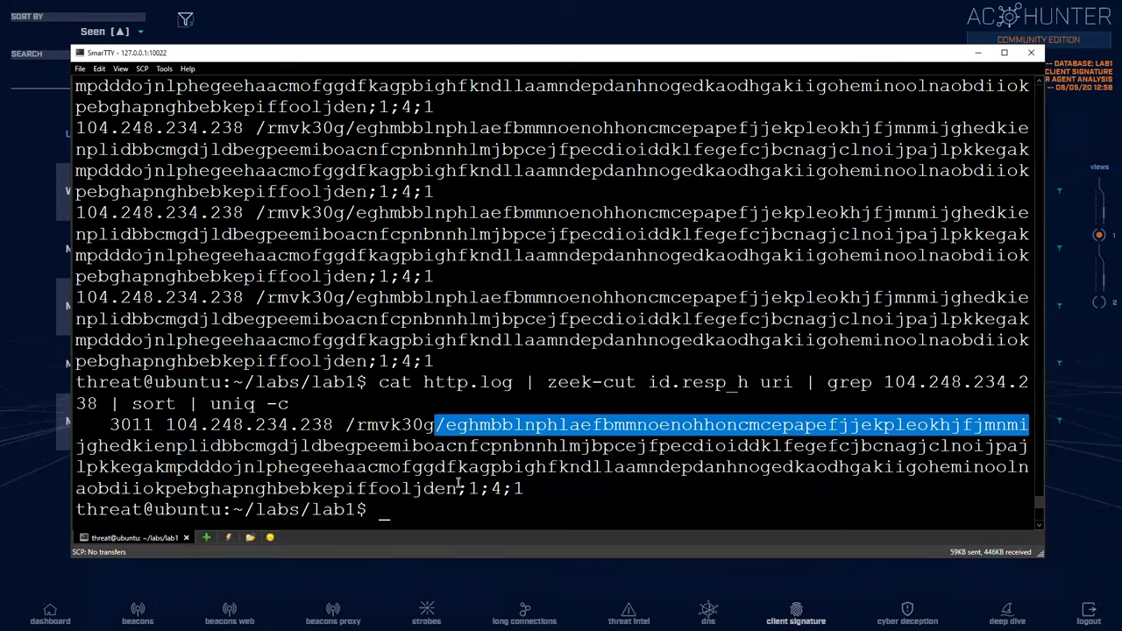
Step: Highlight the long encoded part of the URI up to the semicolon, and the rmvk30g/ segment, to examine them
click(449, 424)
drag(449, 424, 463, 488)
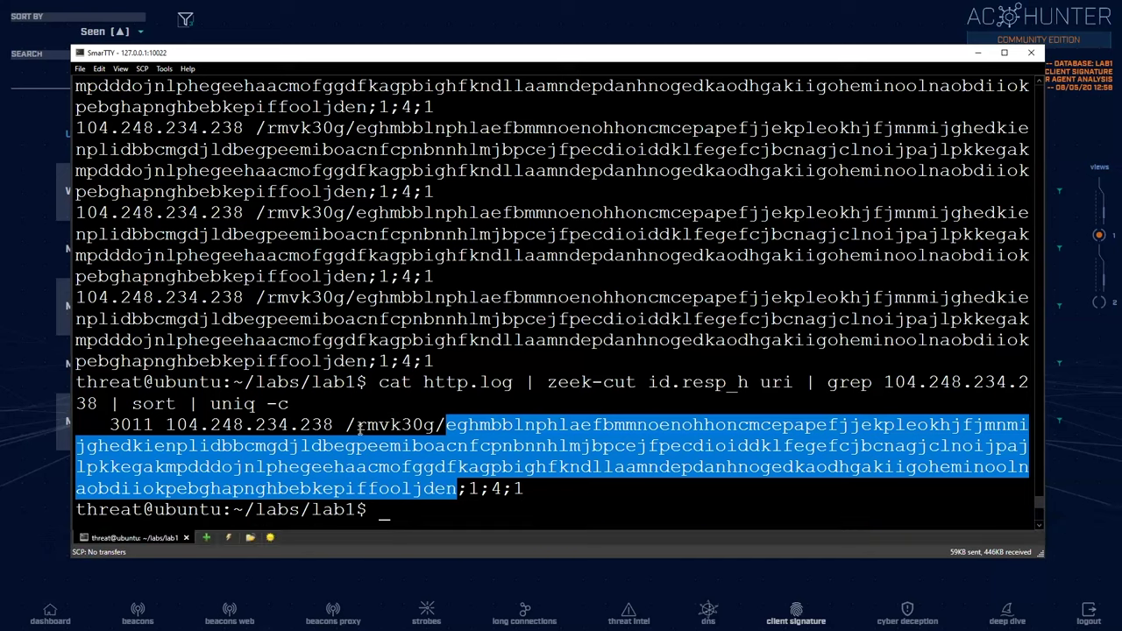
drag(358, 427, 434, 427)
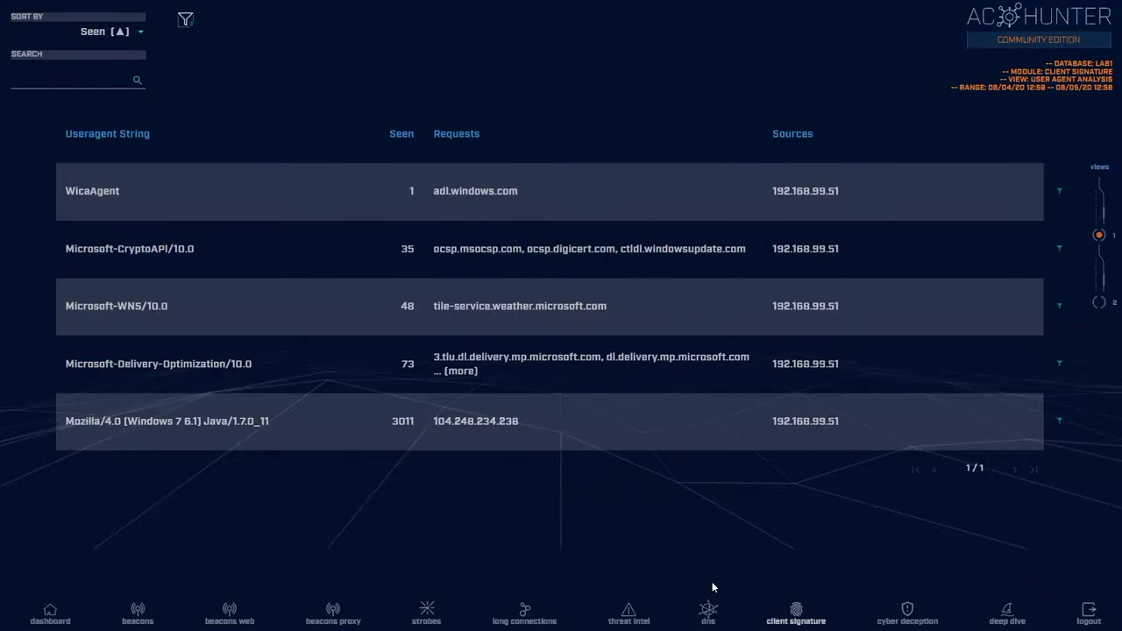
Step: List the lab1 domains in AC-Hunter's DNS module with the subdomain threshold set to 0, and return to the dashboard
click(709, 607)
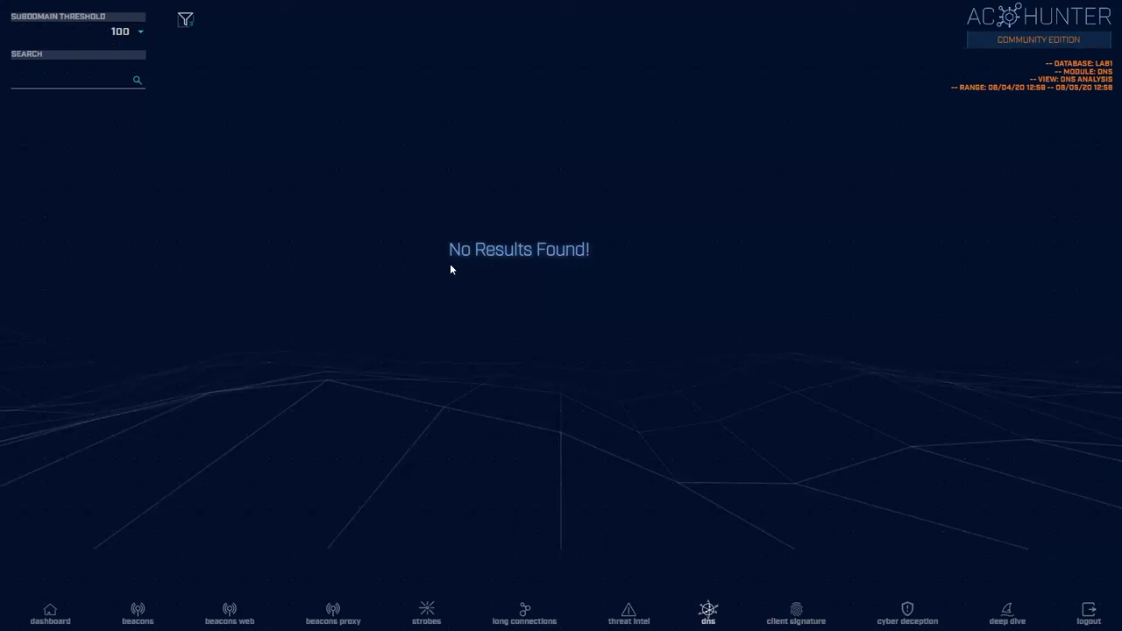
click(139, 32)
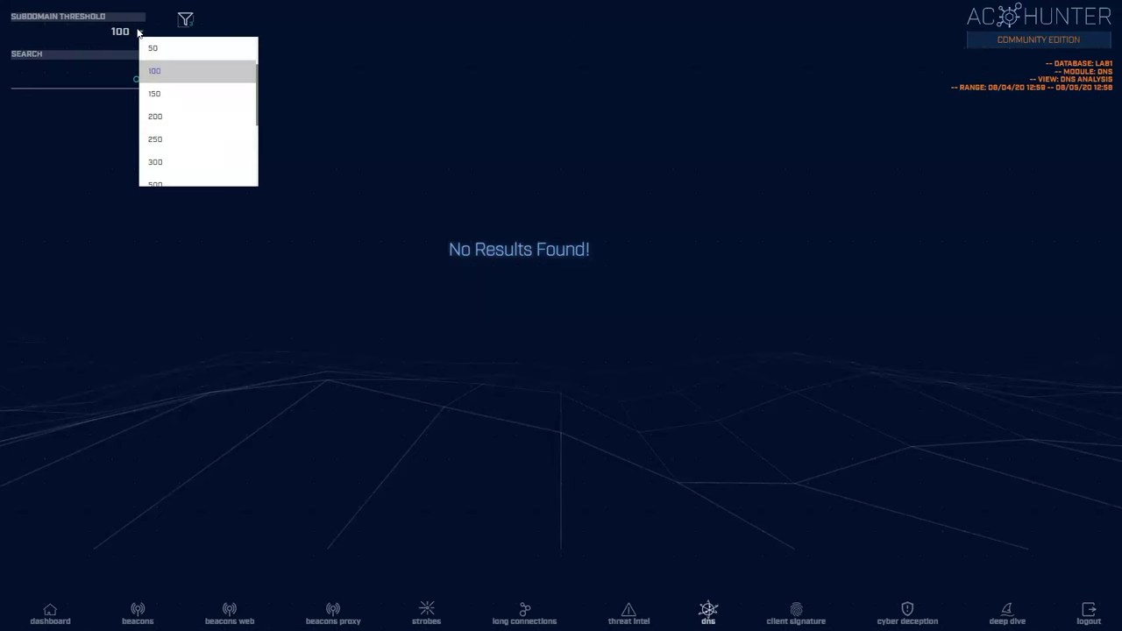
scroll(186, 99, up, 2)
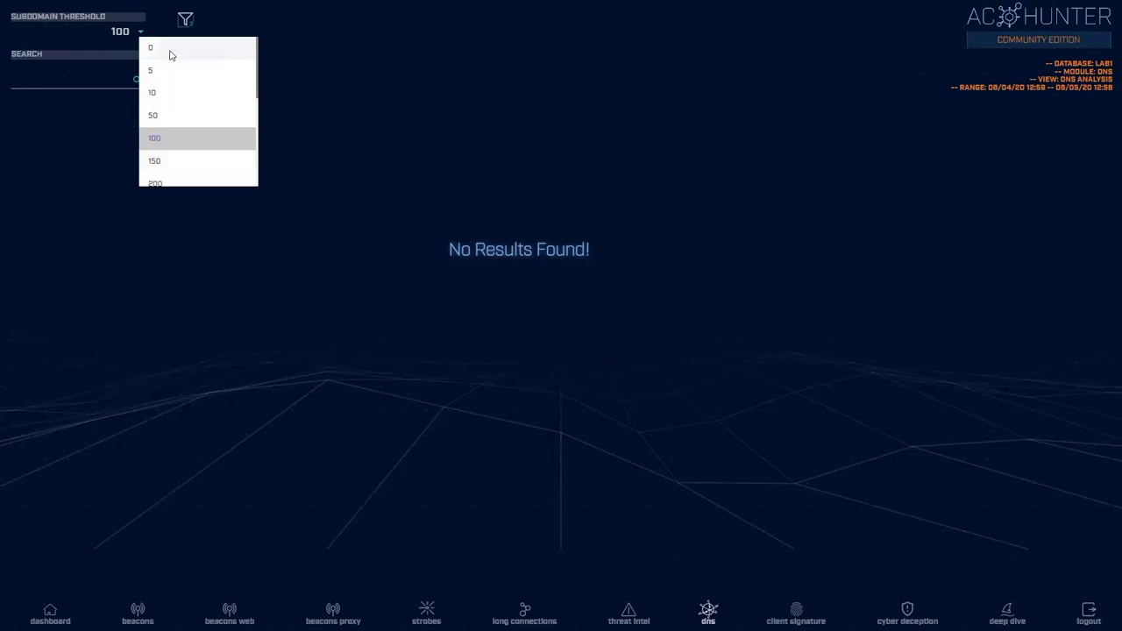
click(170, 51)
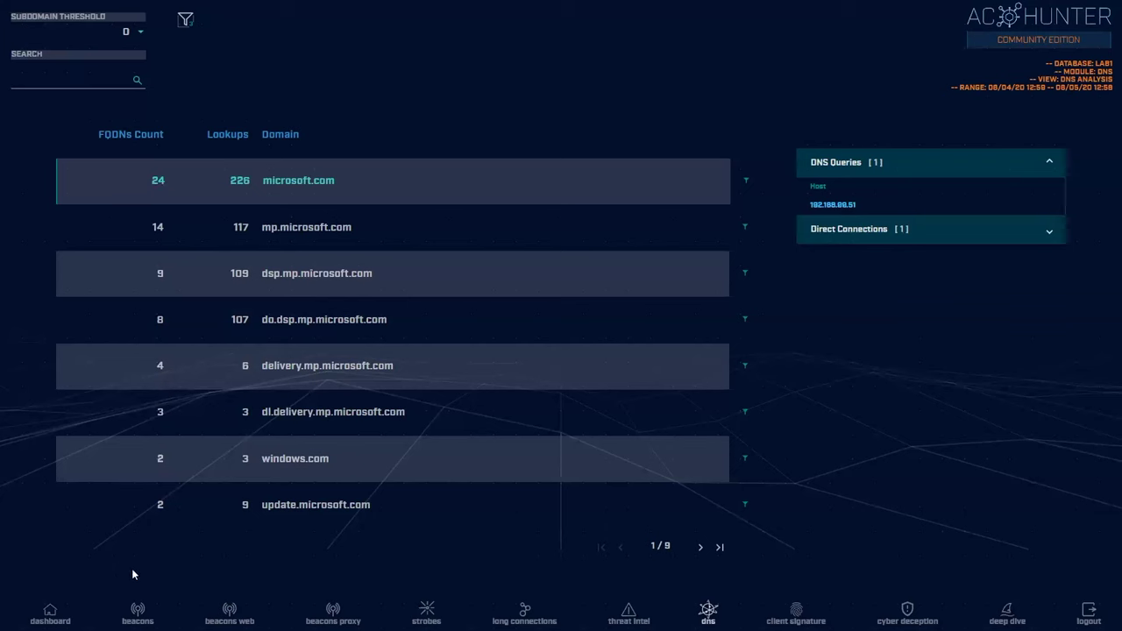
click(50, 612)
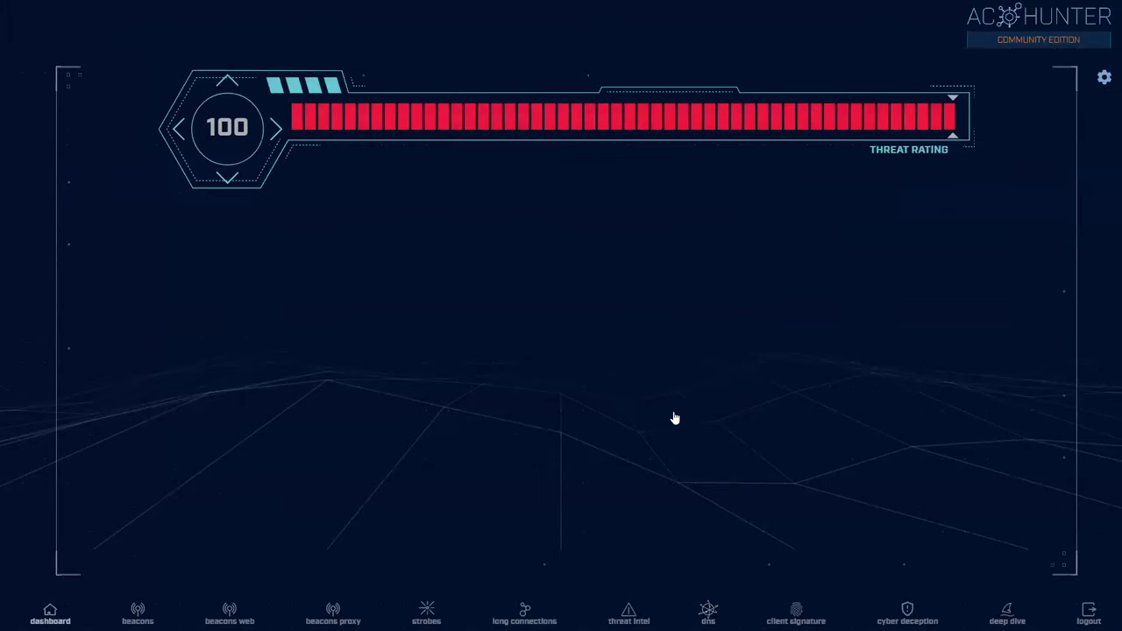
Step: Switch from AC-Hunter to the Network Threat Hunting deck in Google Slides and start its slideshow at the Hints slide 149
key(F11)
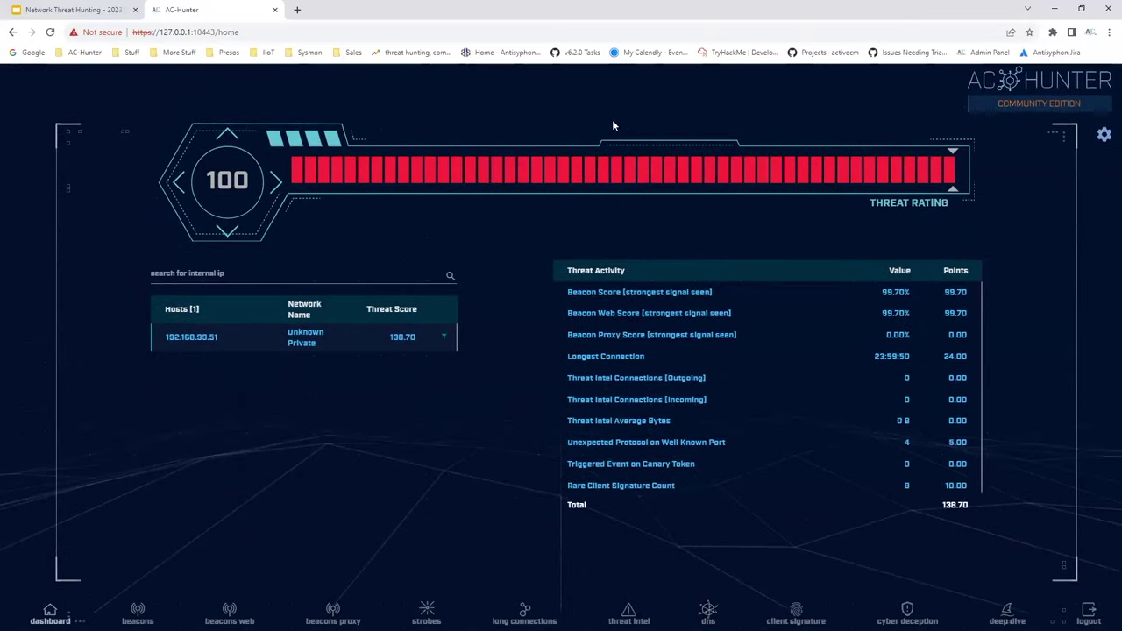
click(87, 7)
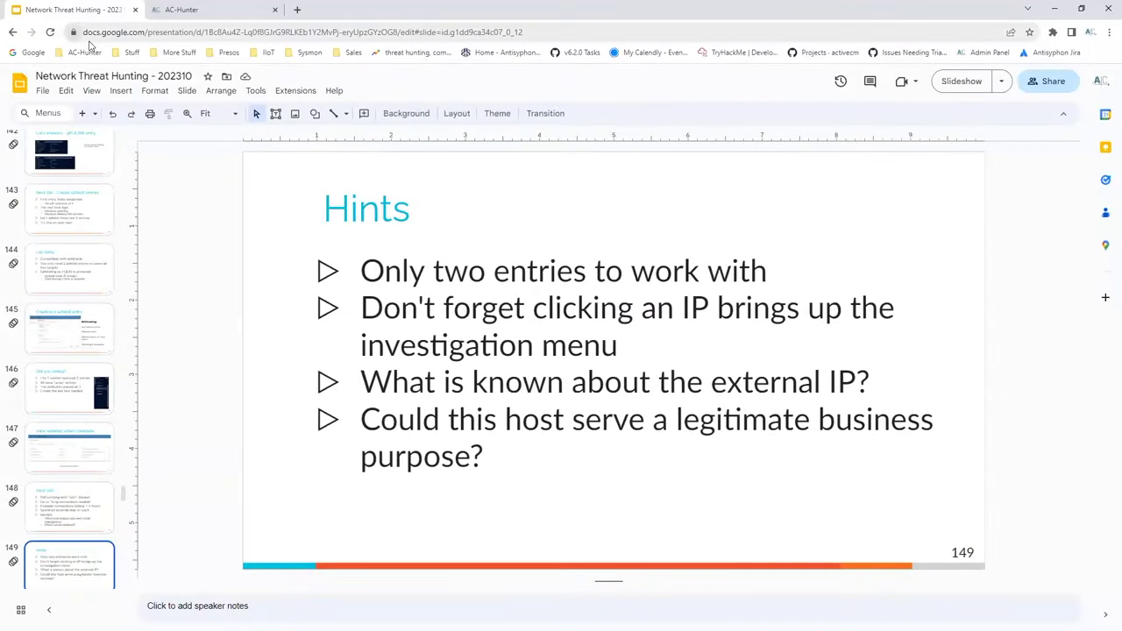
click(91, 91)
click(110, 111)
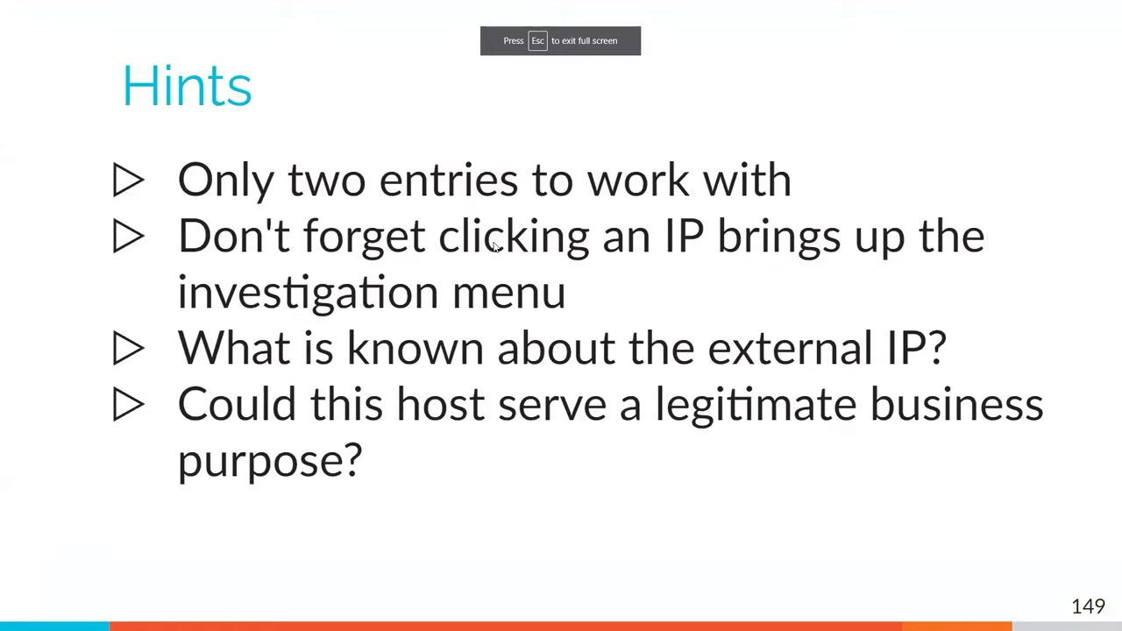
Step: Advance the slideshow through the lab answers for both IPs and the sanity check to the Hints slide 156
click(494, 247)
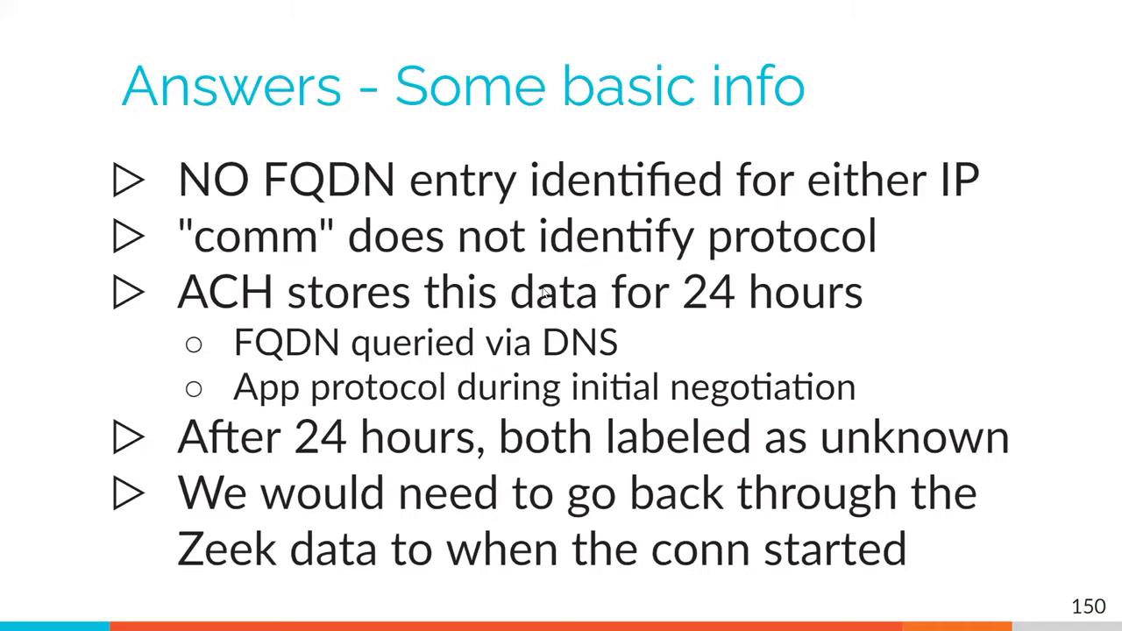
click(542, 294)
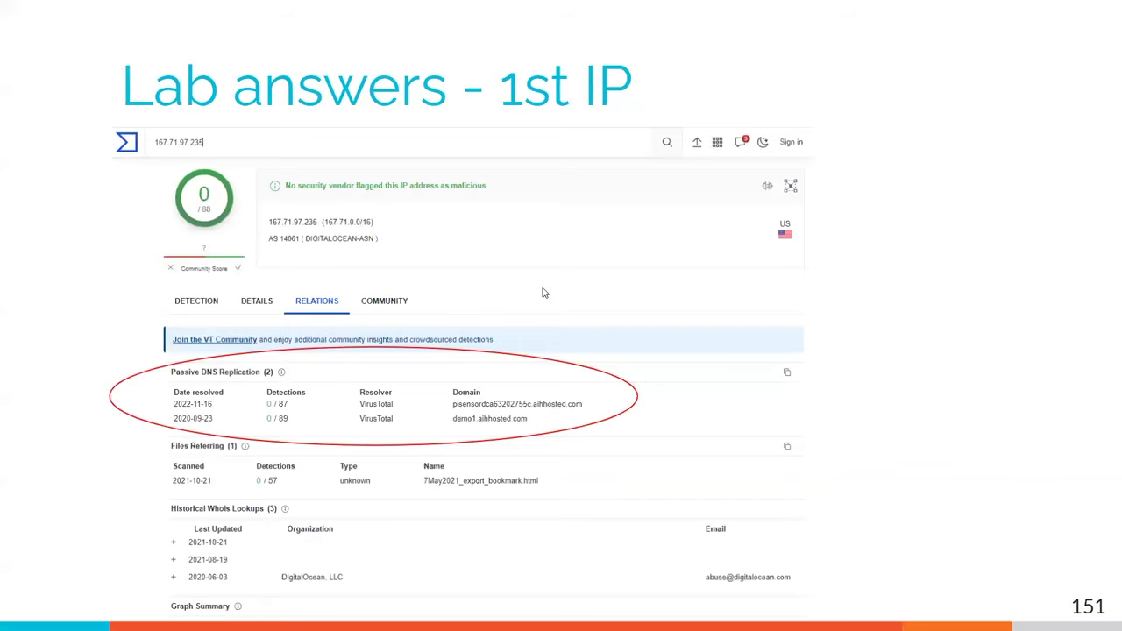
click(456, 407)
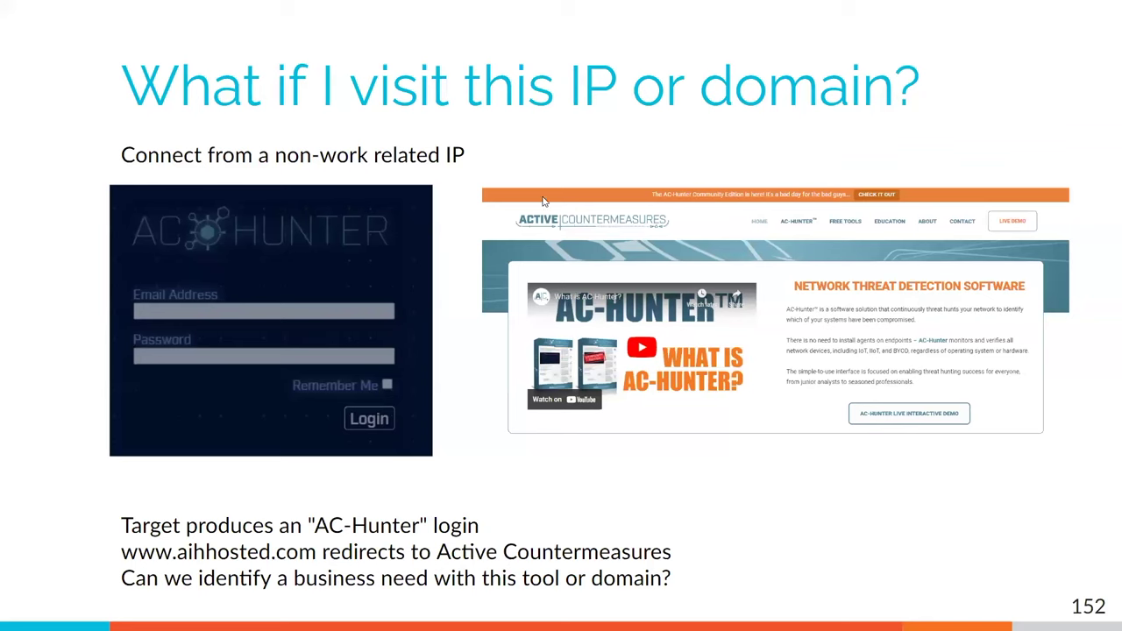
click(588, 238)
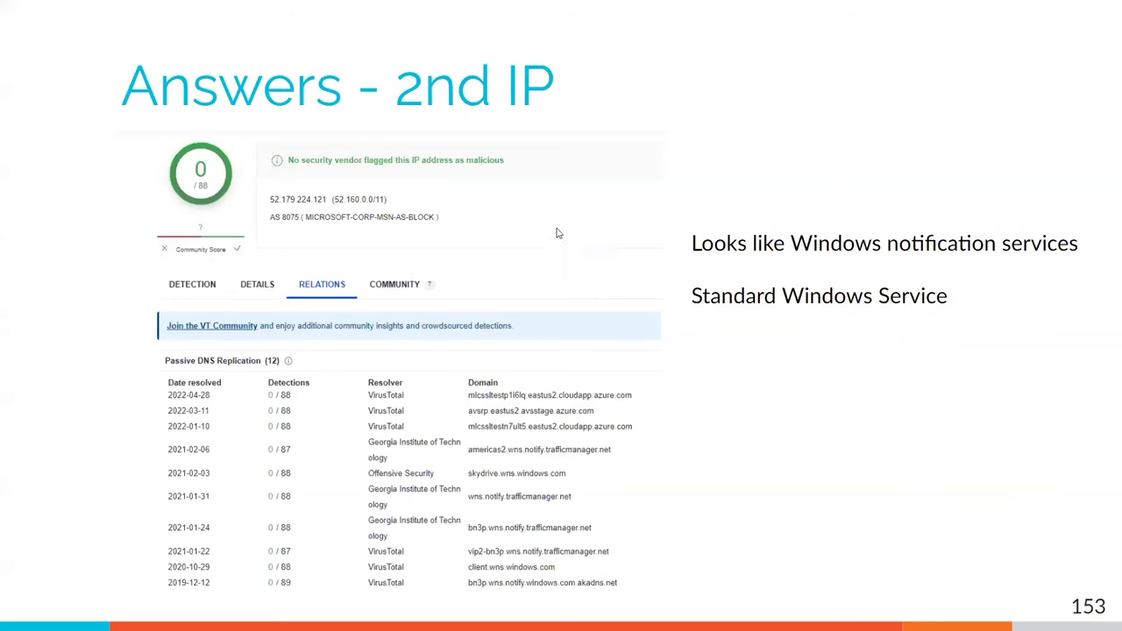
click(743, 322)
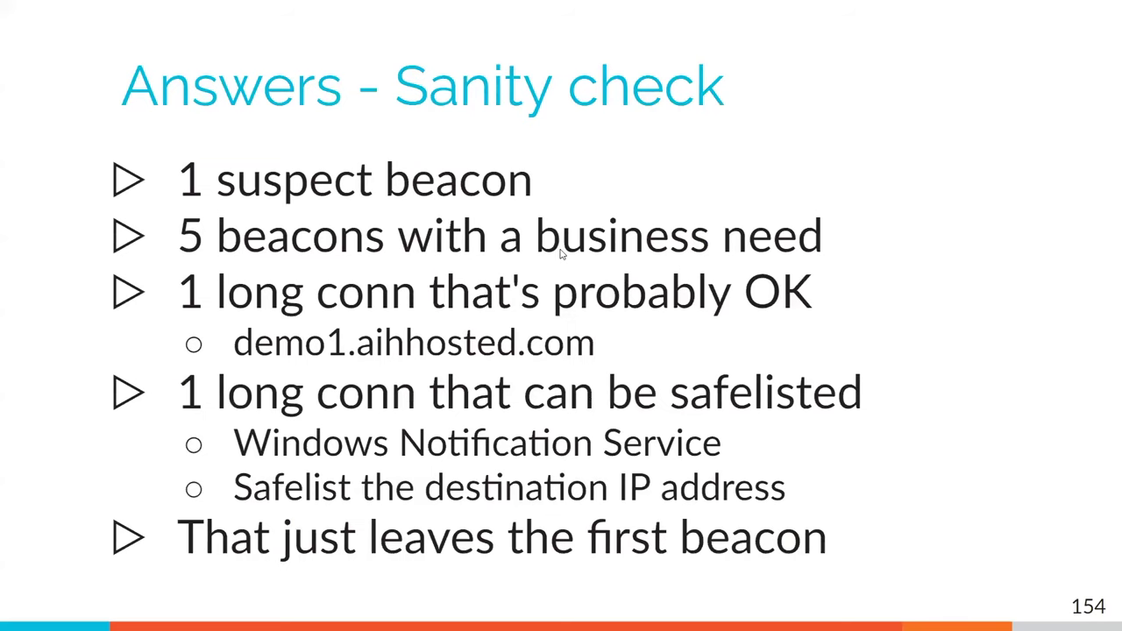
click(562, 252)
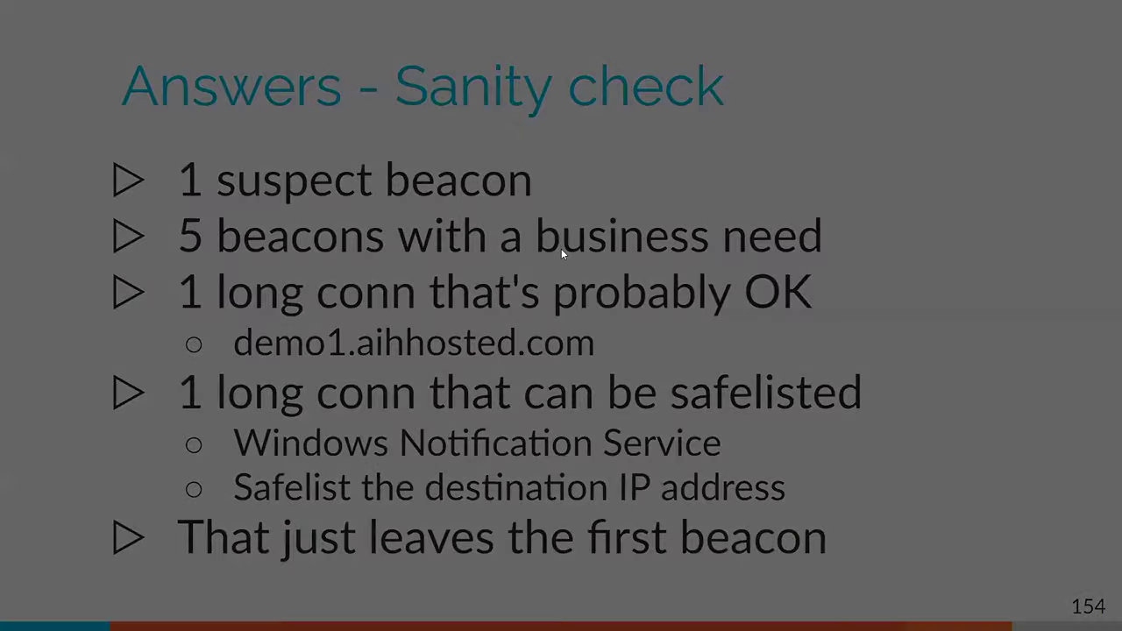
click(562, 252)
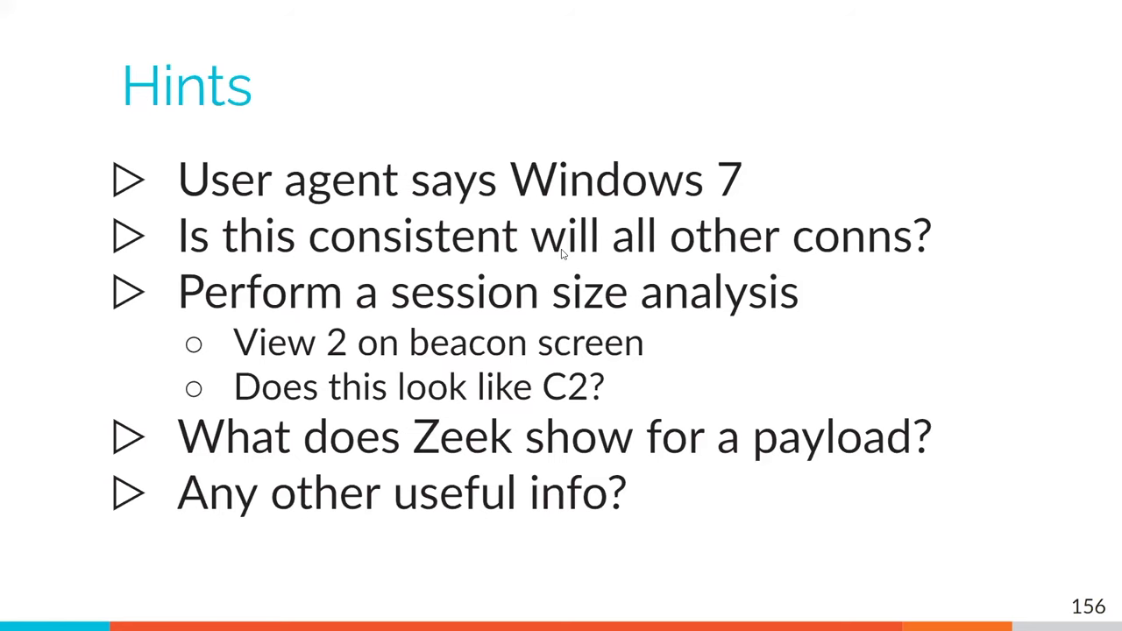
Step: Go back to the "Deep dive on beacon" slide, and advance to the session size analysis answer on slide 157
key(Left)
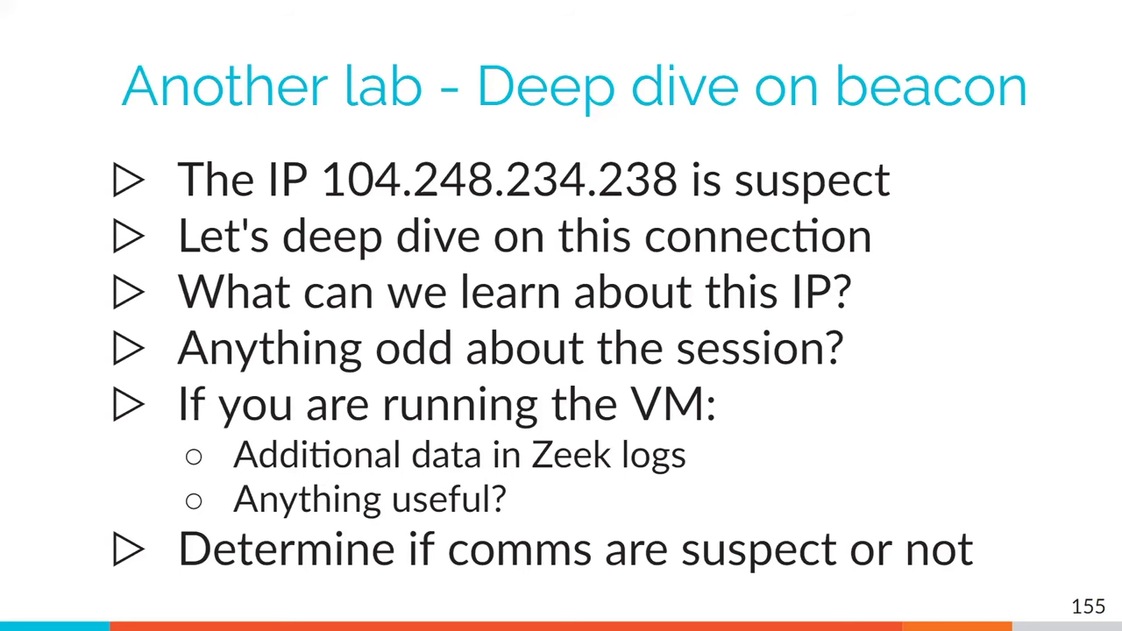
key(Right)
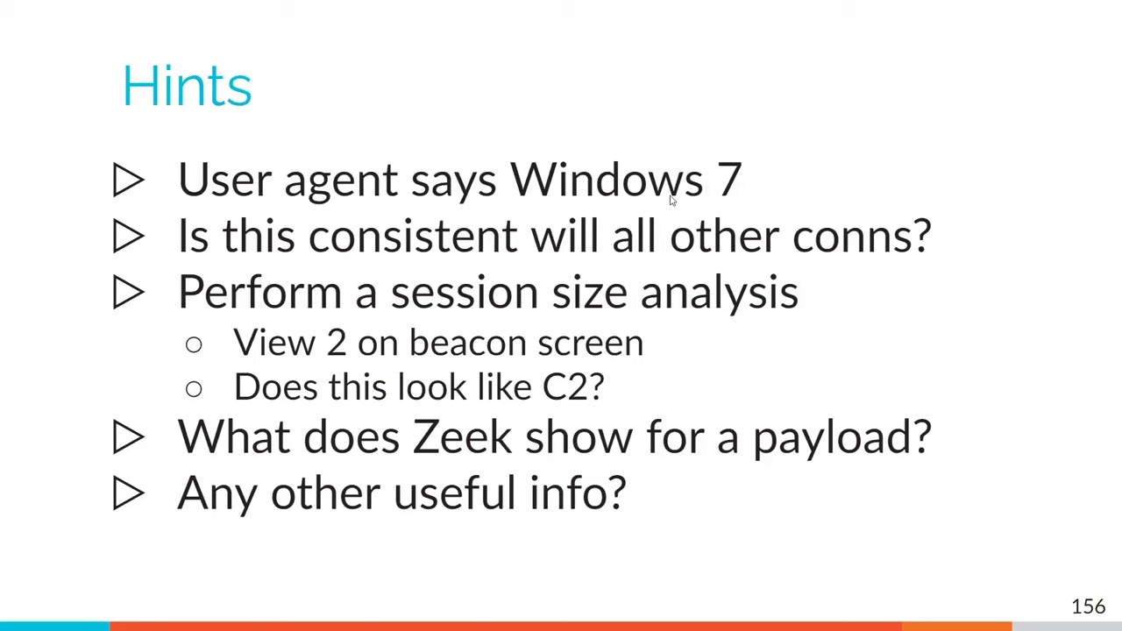
key(Right)
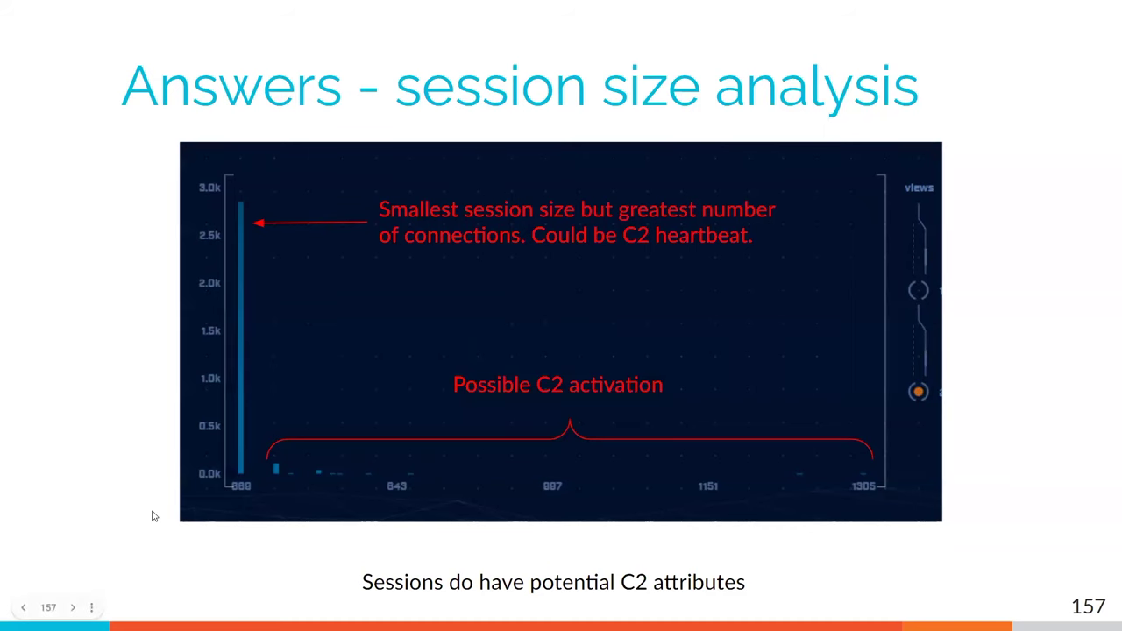
Step: Leave the slideshow and examine the payload sizes in the data size view of AC-Hunter's beacons web module for 104.248.234.238
key(Escape)
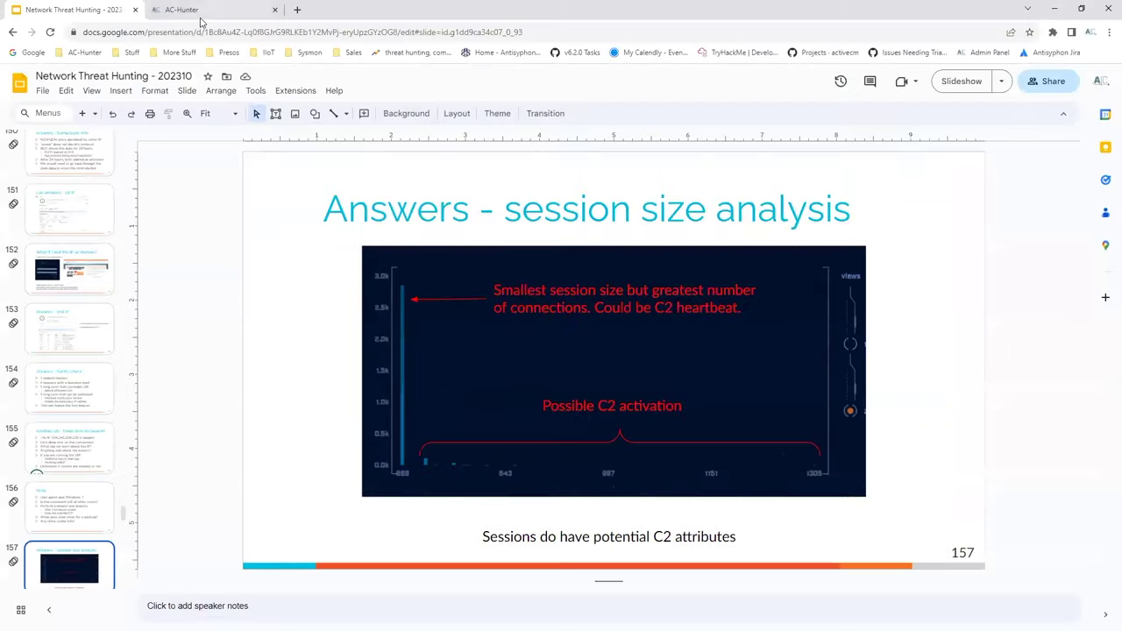
click(181, 9)
click(230, 611)
click(1101, 349)
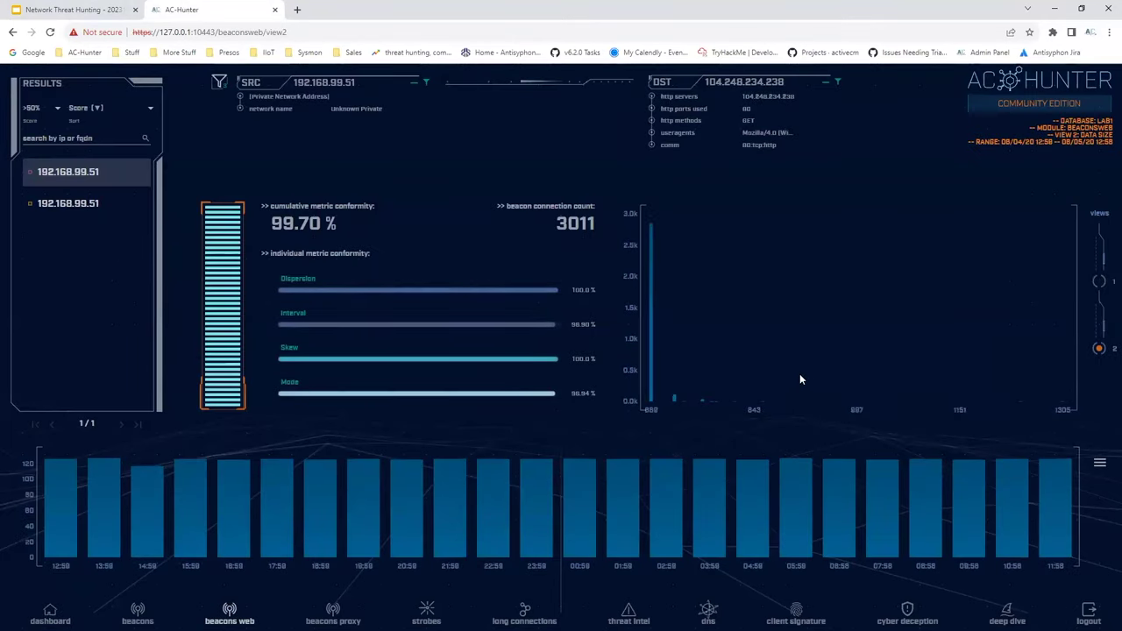
mouse_move(651, 400)
mouse_move(762, 405)
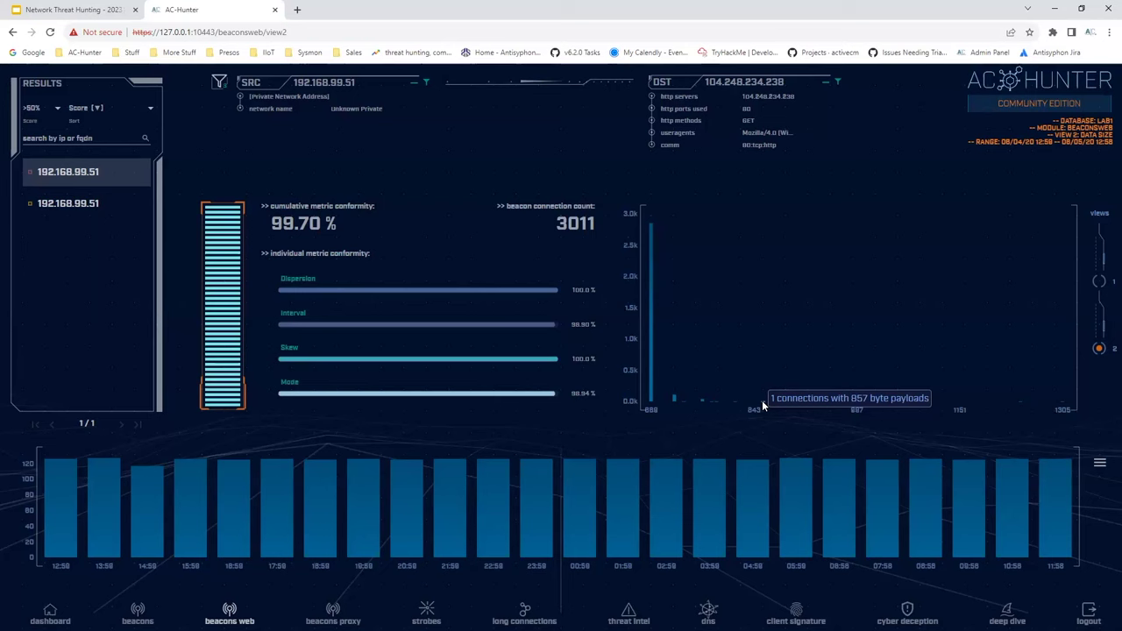
mouse_move(1063, 403)
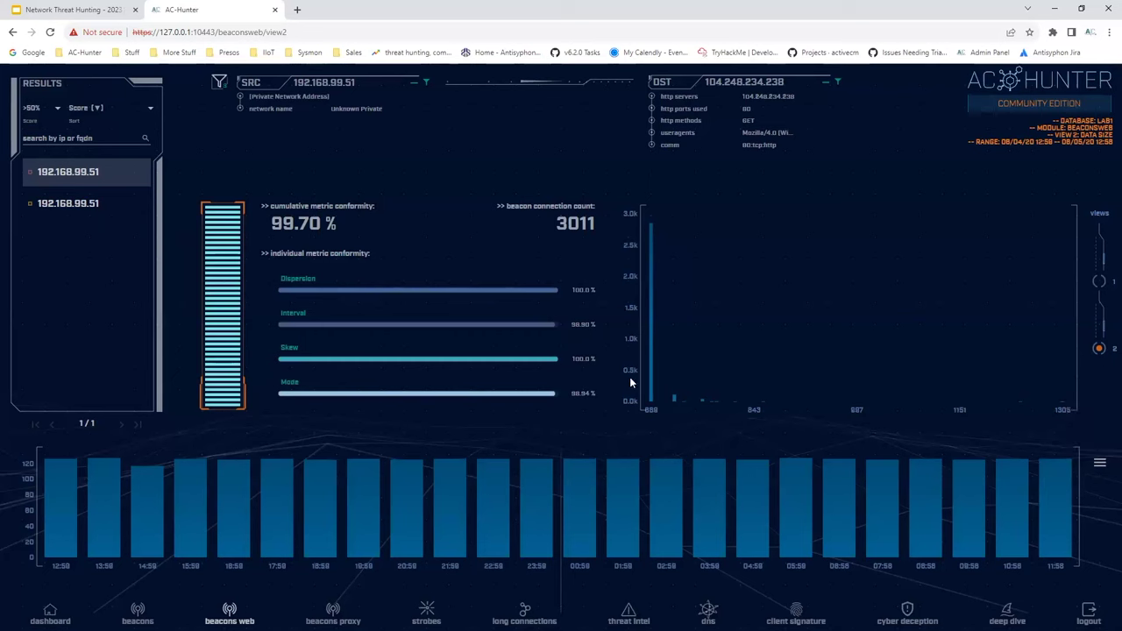
mouse_move(715, 400)
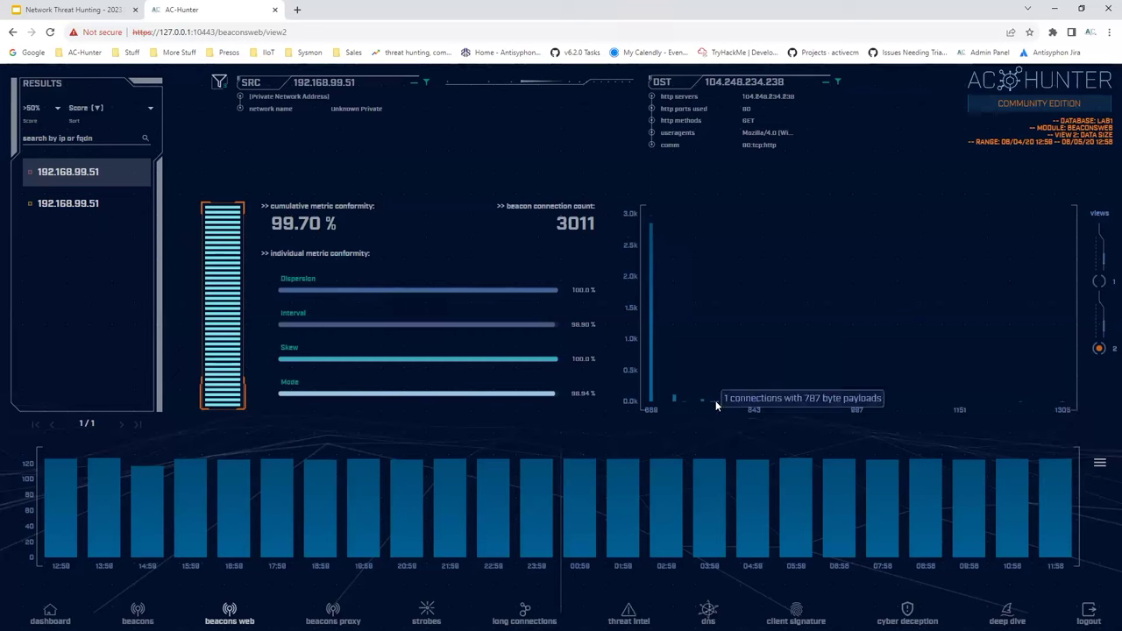
Step: Return to the Google Slides deck, resume the slideshow at slide 157 and advance past the session size analysis
click(123, 14)
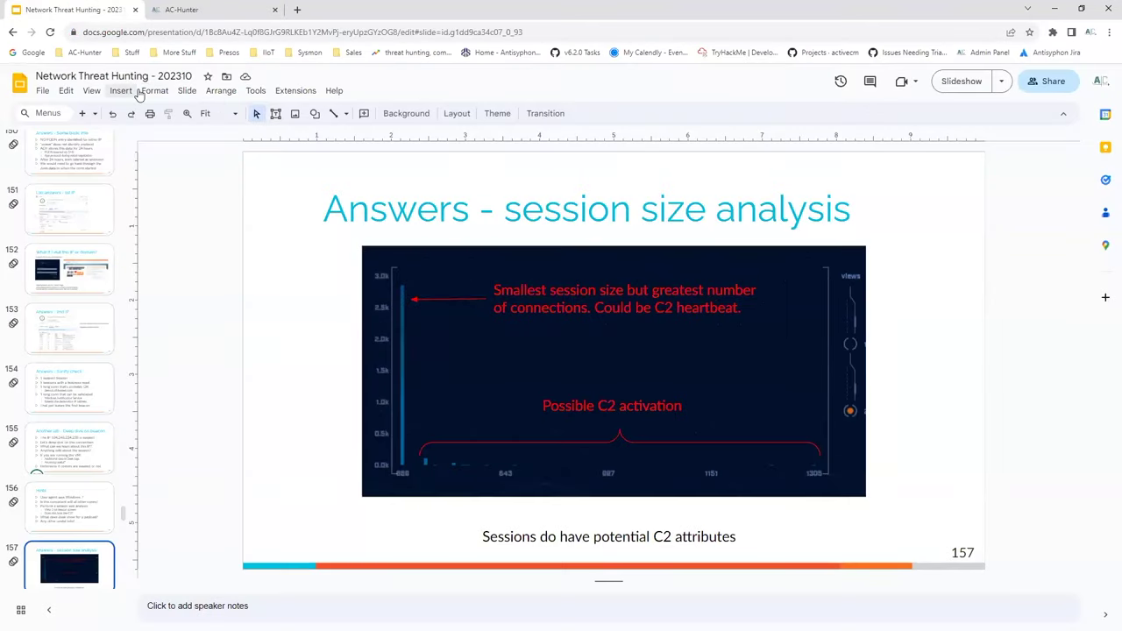
click(95, 91)
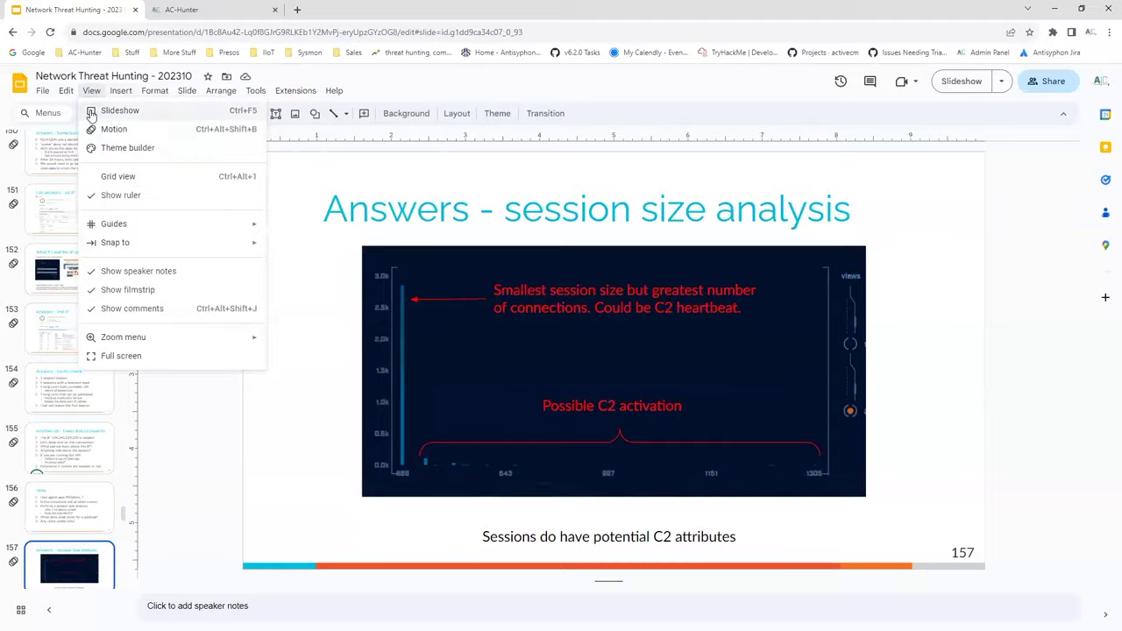
click(115, 108)
key(Right)
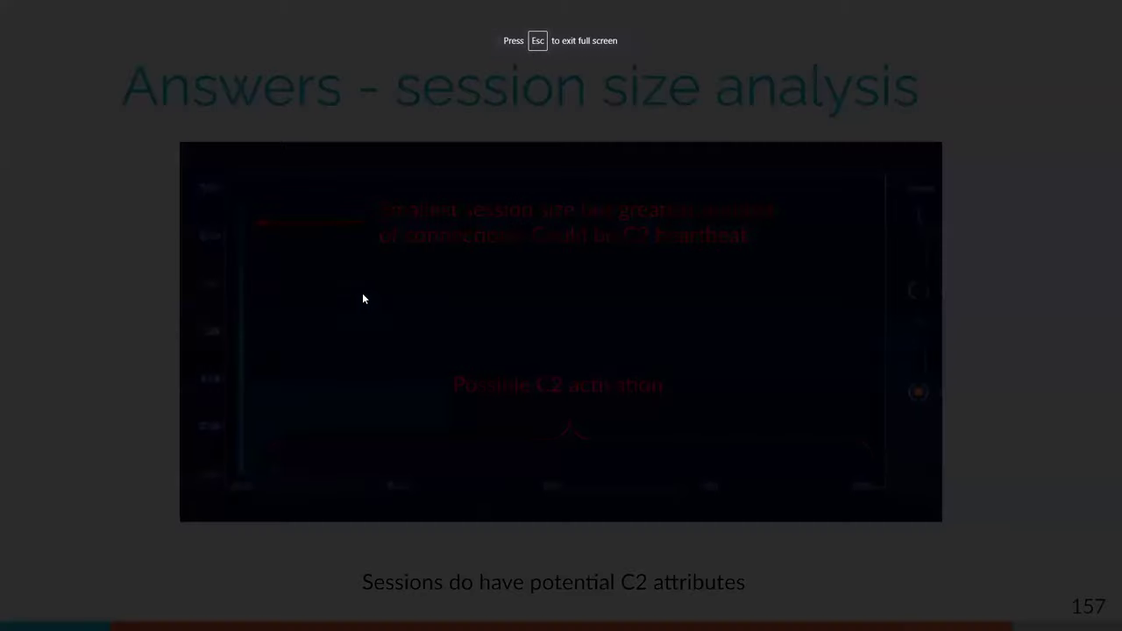
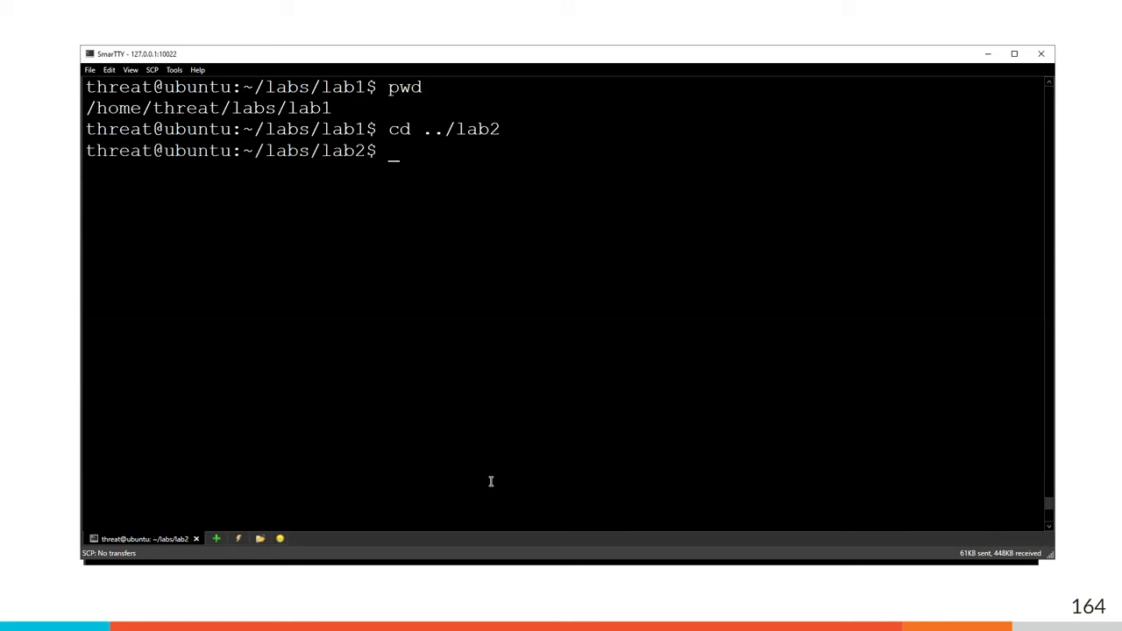
Step: List the files in the lab2 directory in the SmarTTY terminal and write the command rita import *.log lab2
text(ls)
key(Return)
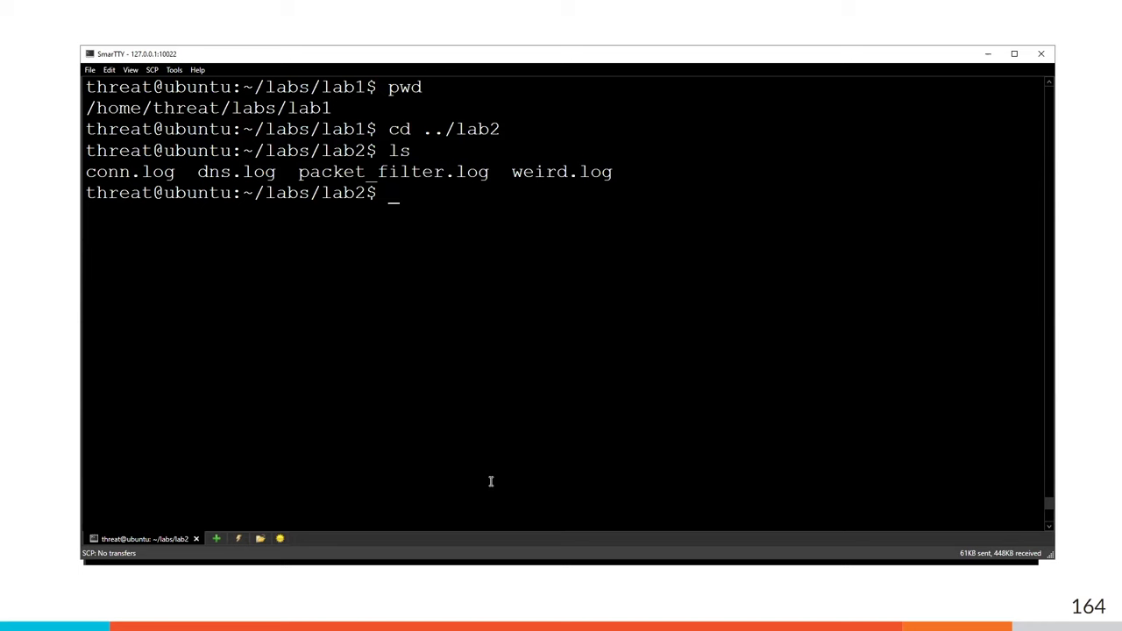
text(rita import )
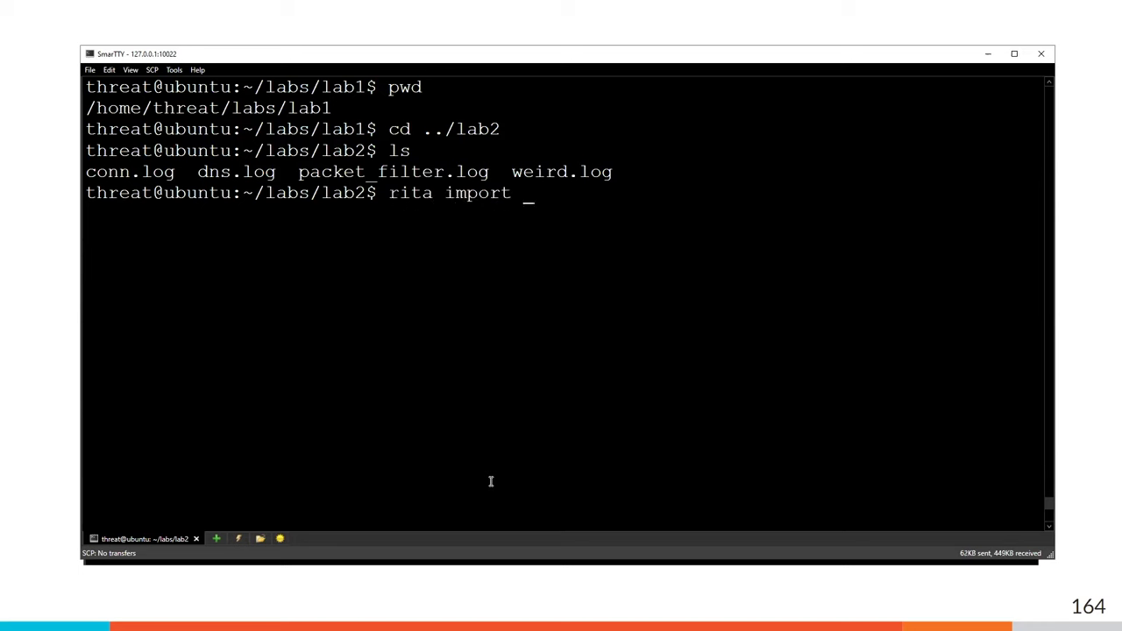
text(*.log lab2)
Step: Copy the rita import command from the prompt line, run it and submit the sudo password
drag(636, 194, 379, 193)
right_click(426, 196)
click(437, 203)
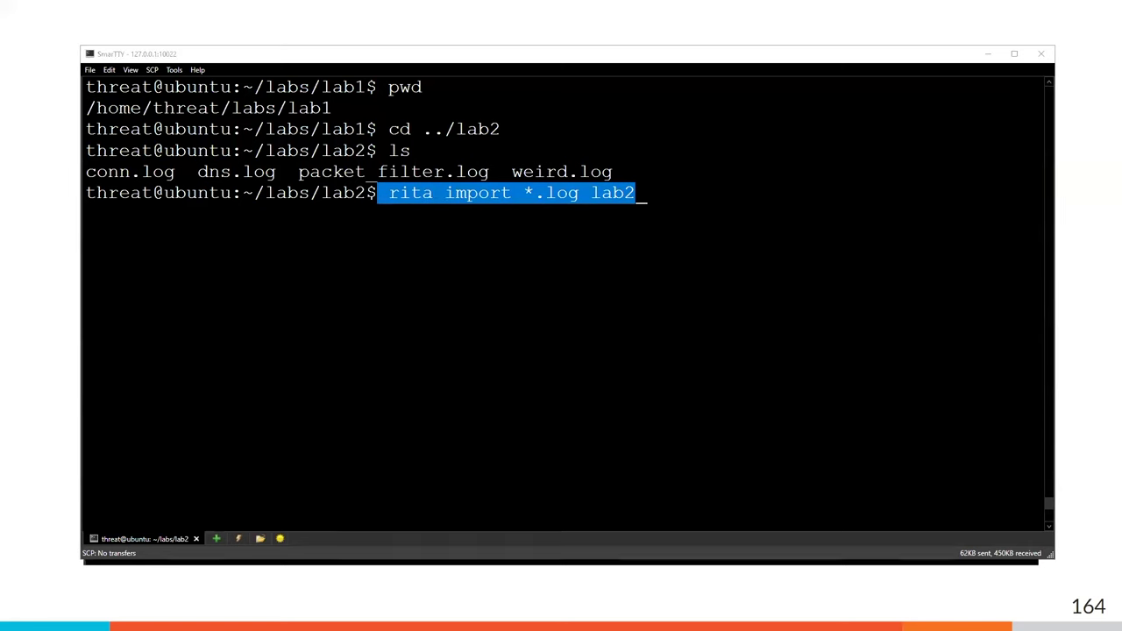
click(673, 276)
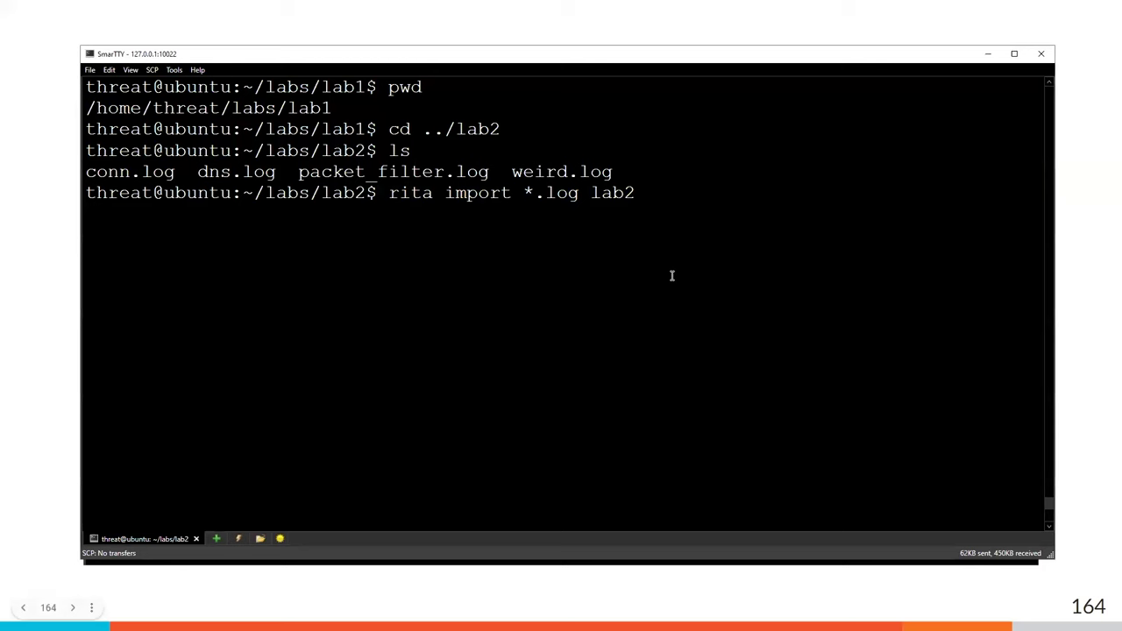
key(Return)
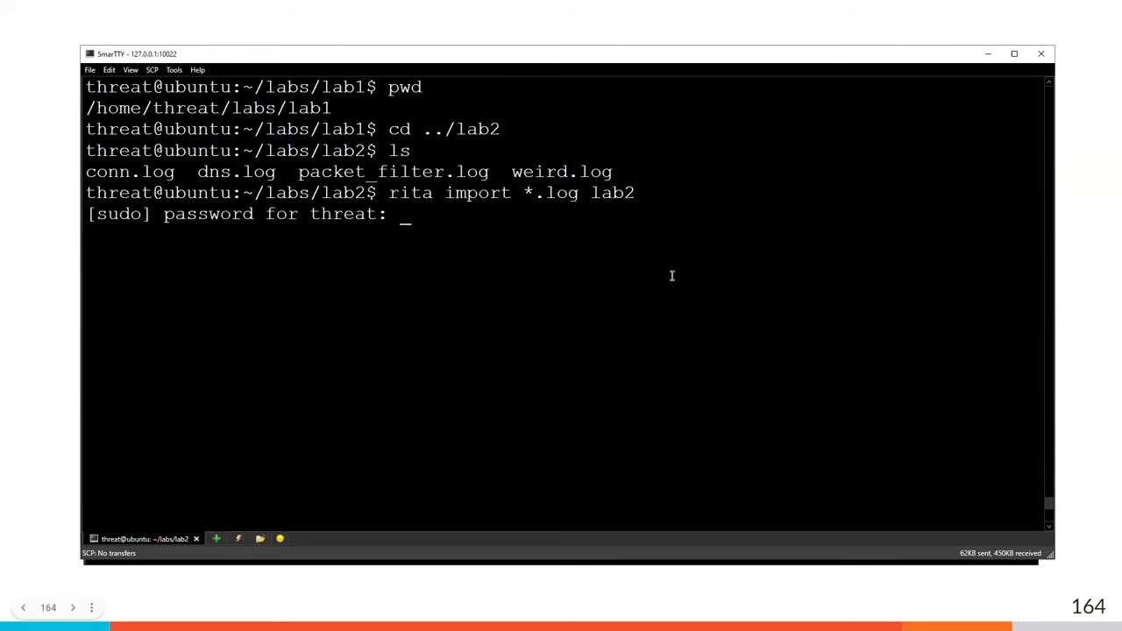
key(Return)
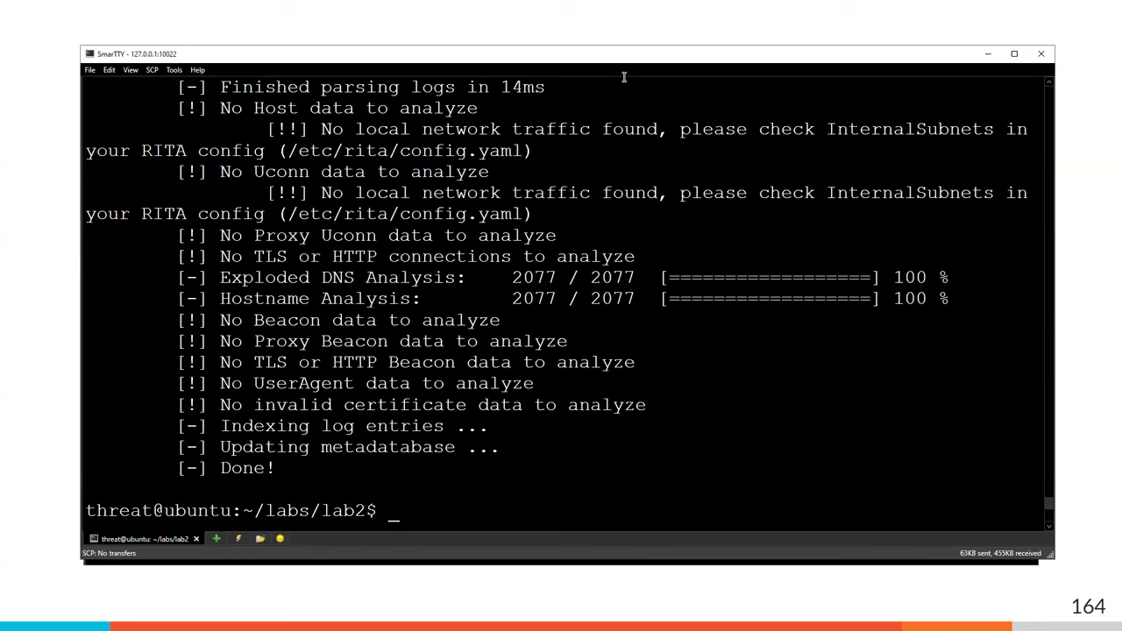
Step: Switch to the AC-Hunter dashboard and select lab2 as the database in its settings
key(alt+Tab)
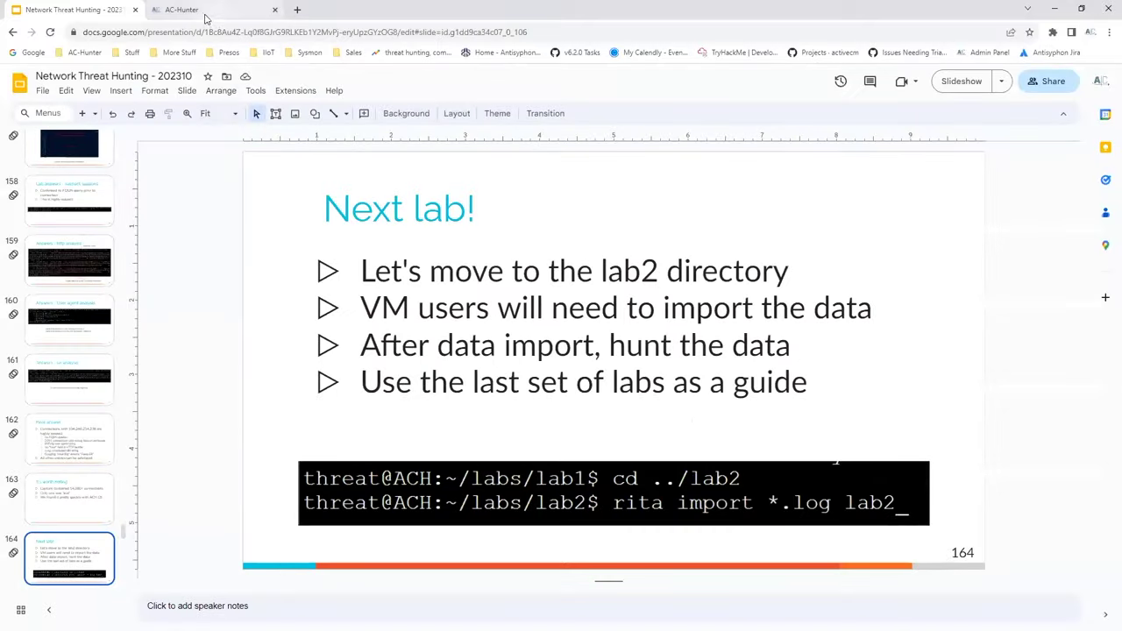
click(202, 10)
click(50, 613)
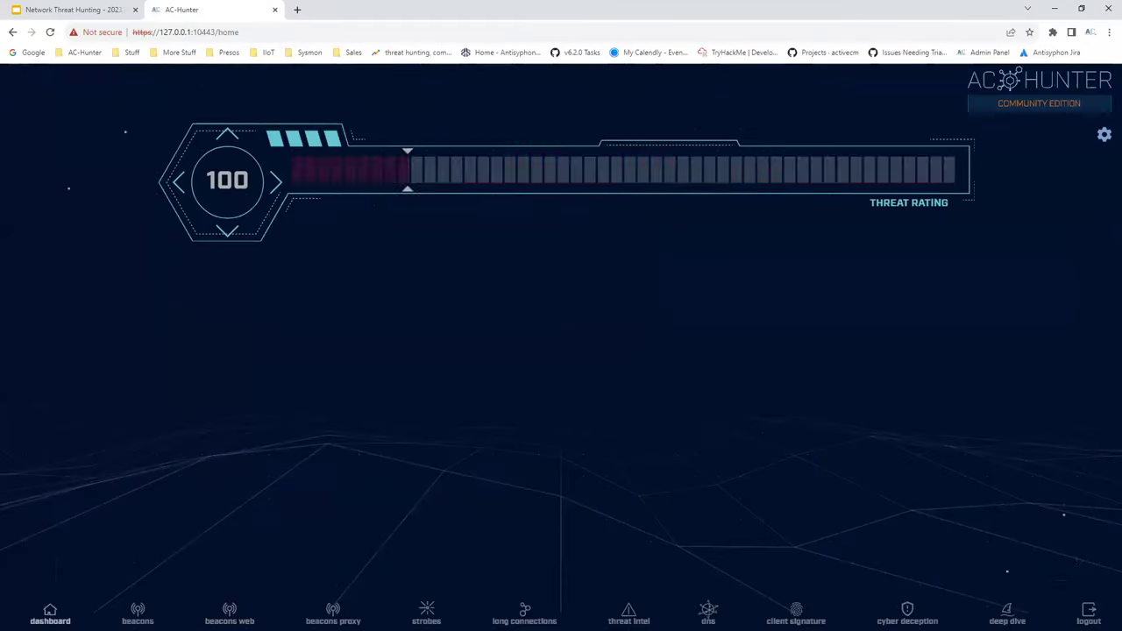
click(1105, 138)
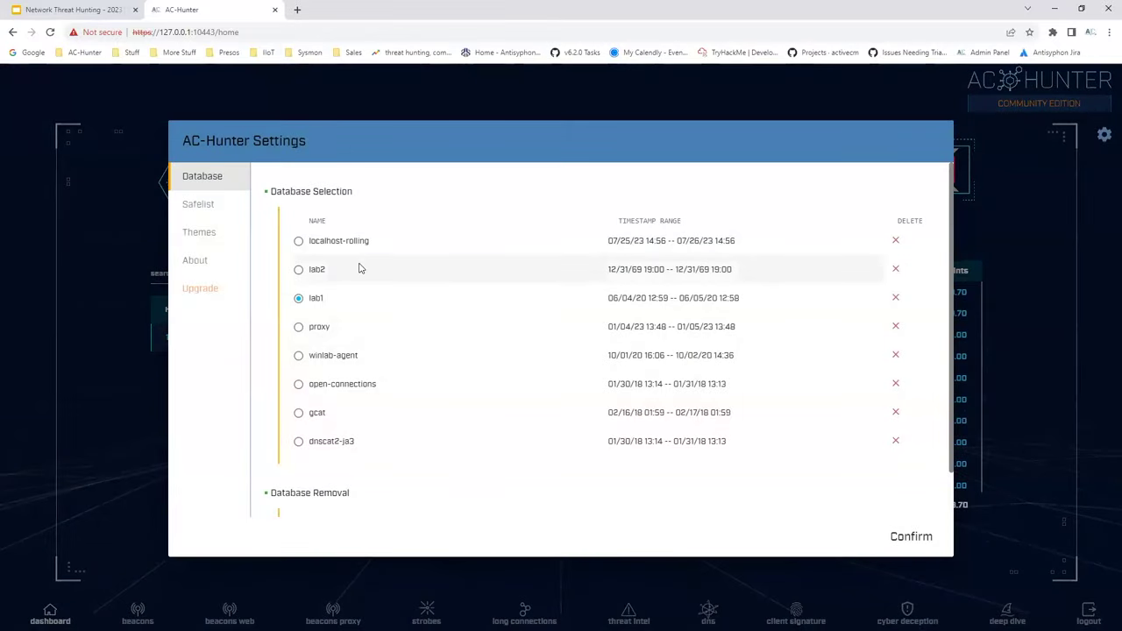
click(300, 271)
click(910, 537)
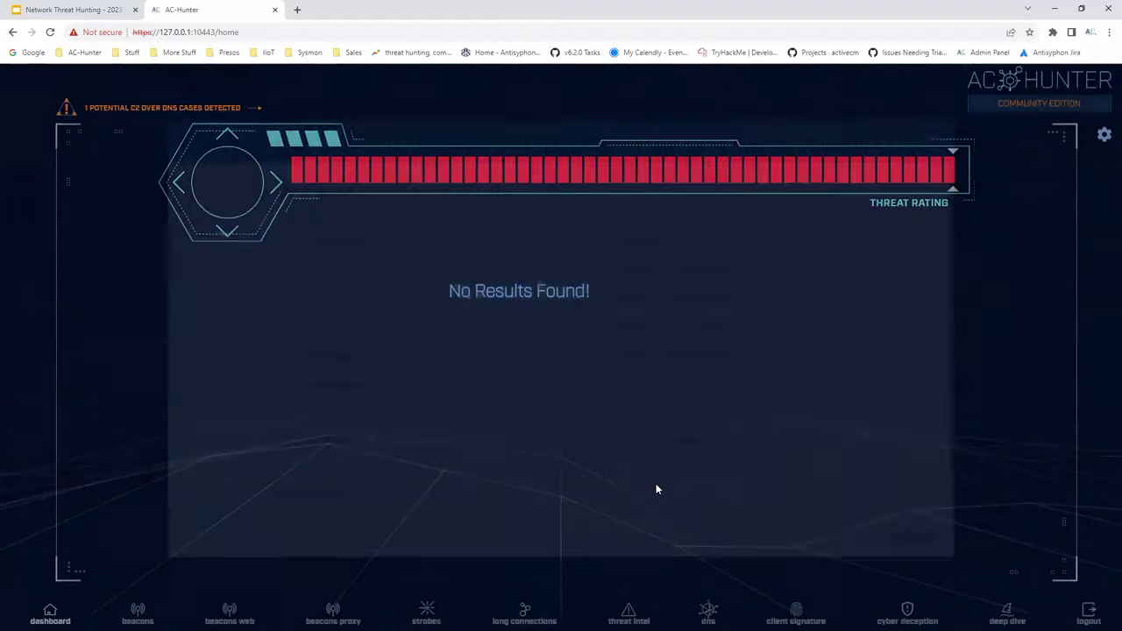